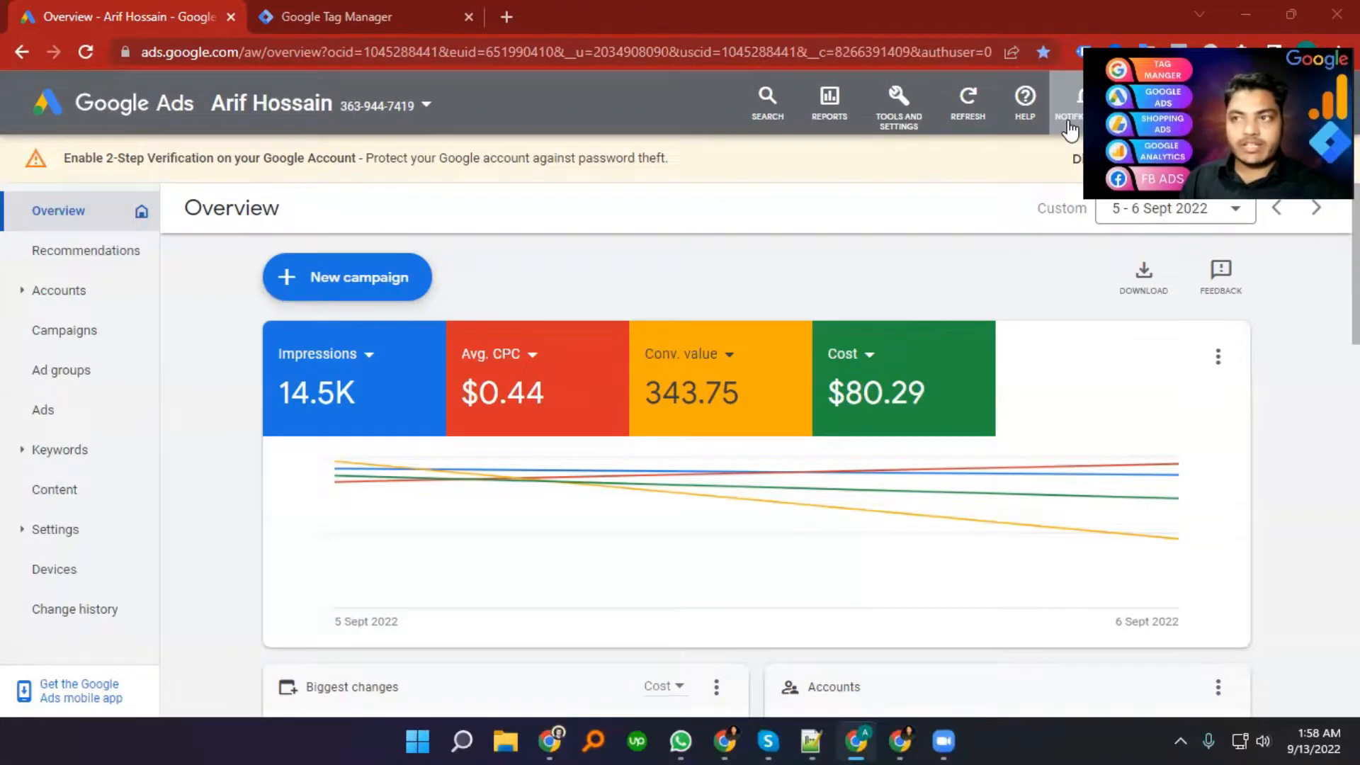
- Review the account notifications, reading through to the alert about checking enhanced conversions
left_click(1070, 126)
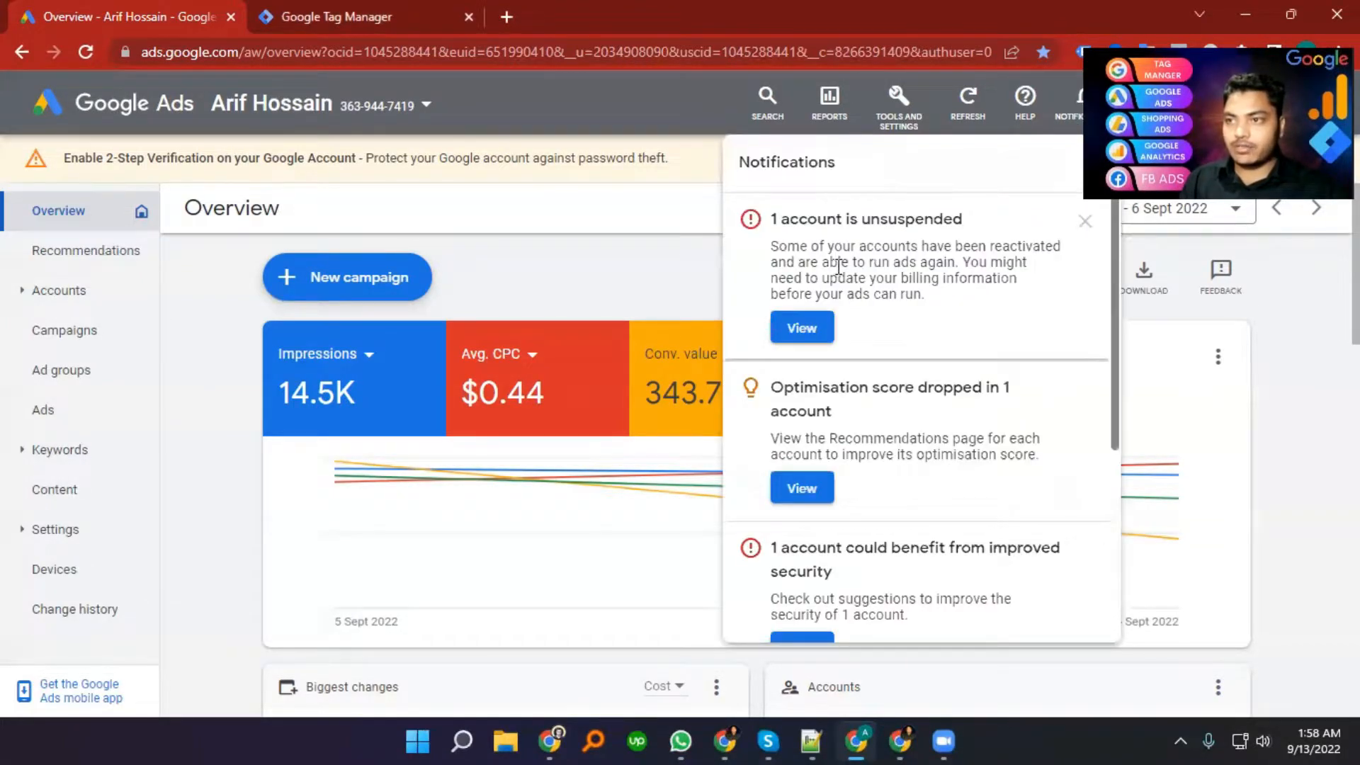
scroll(882, 352, "down", 3)
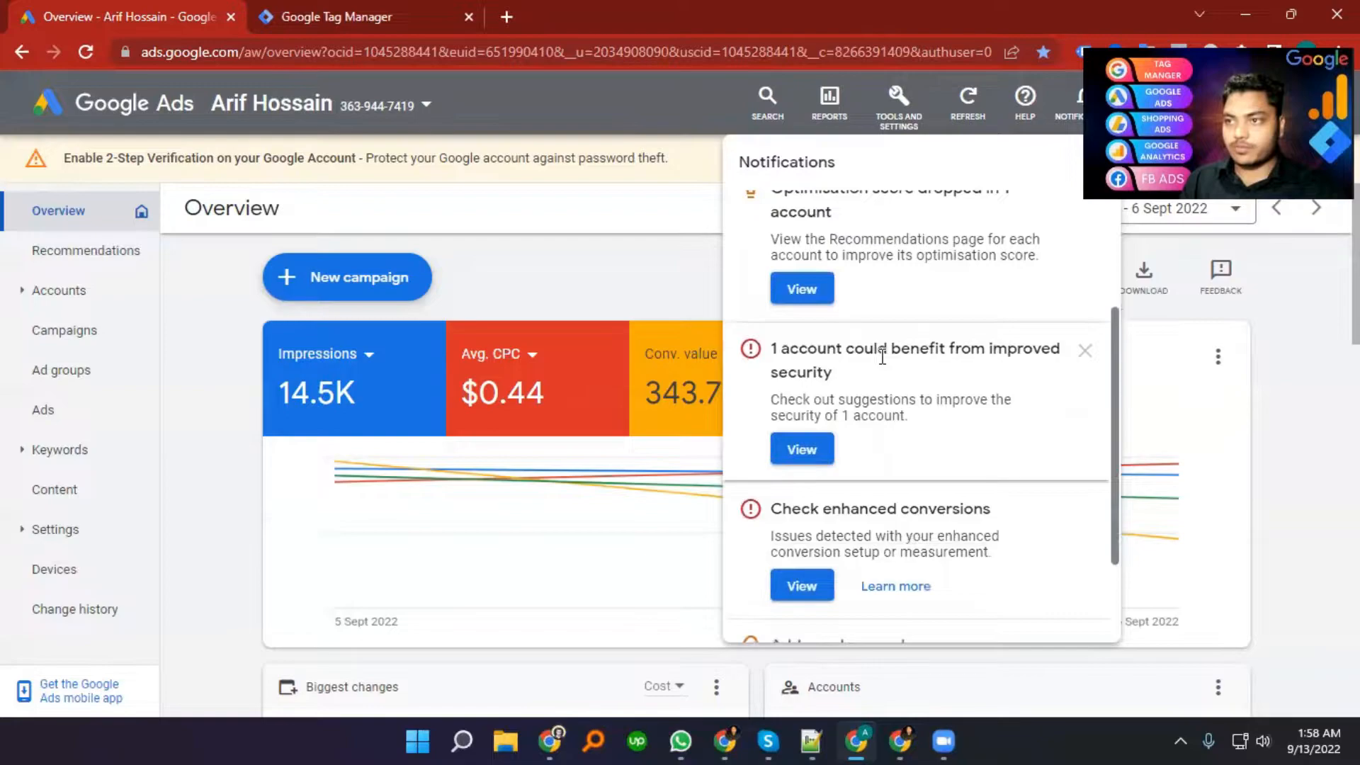
scroll(921, 311, "up", 1)
scroll(930, 297, "down", 1)
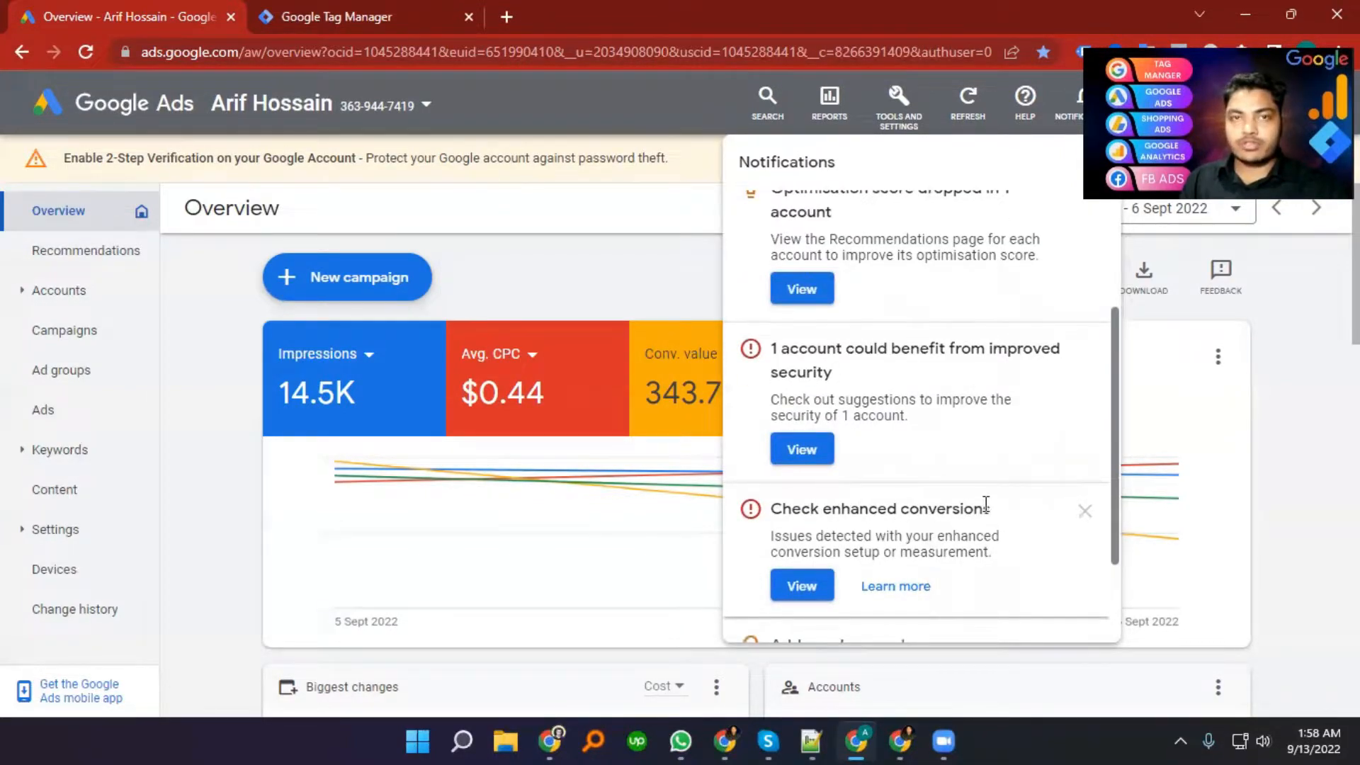
- Go to the conversions summary and open the details of the Purchase conversion action
left_click(898, 119)
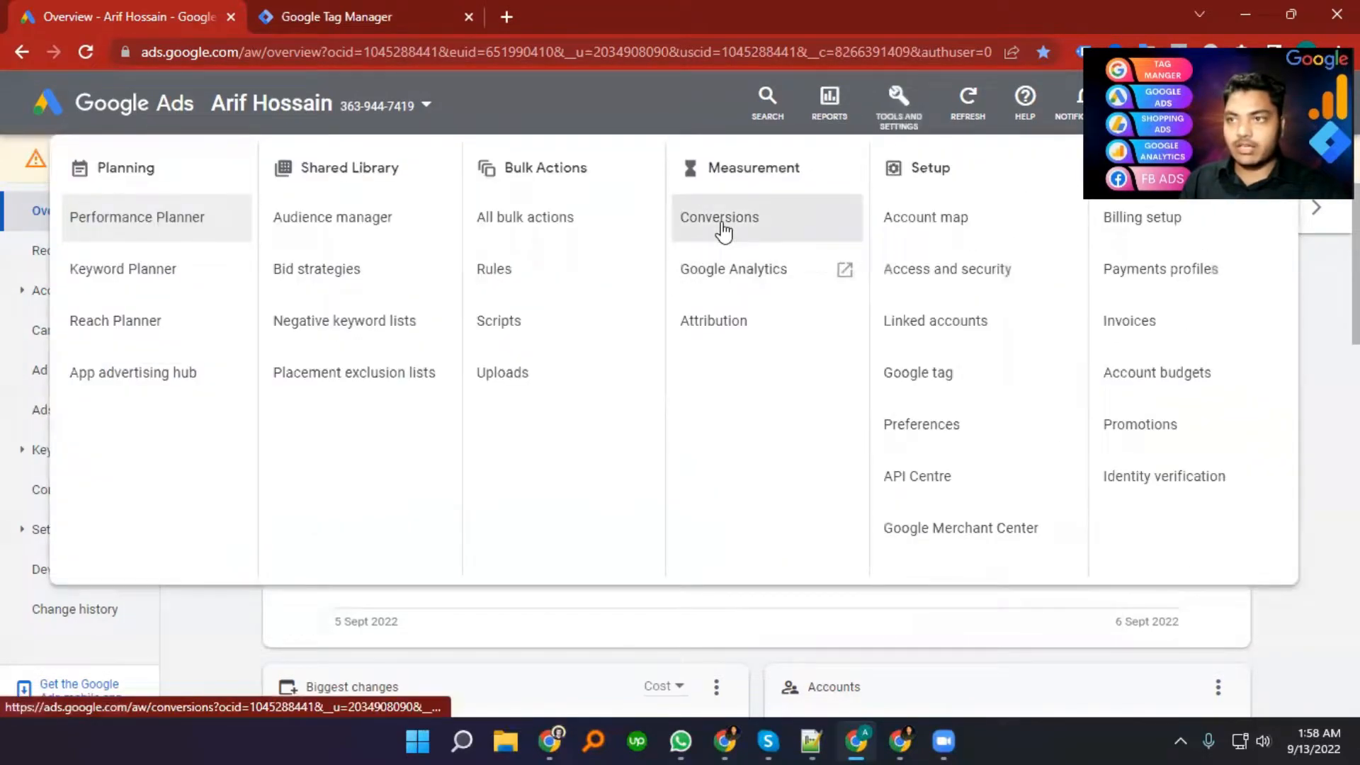
left_click(721, 223)
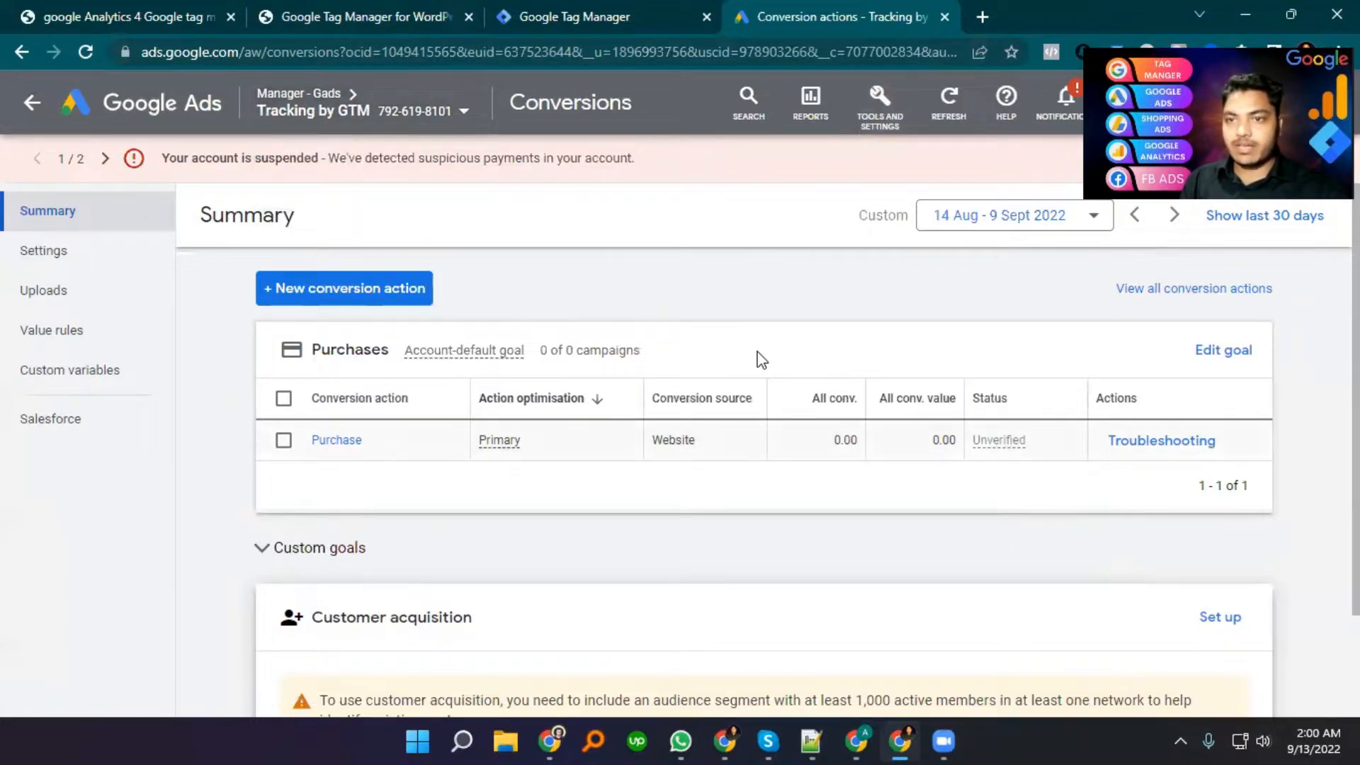
left_click(945, 456)
scroll(945, 461, "down", 4)
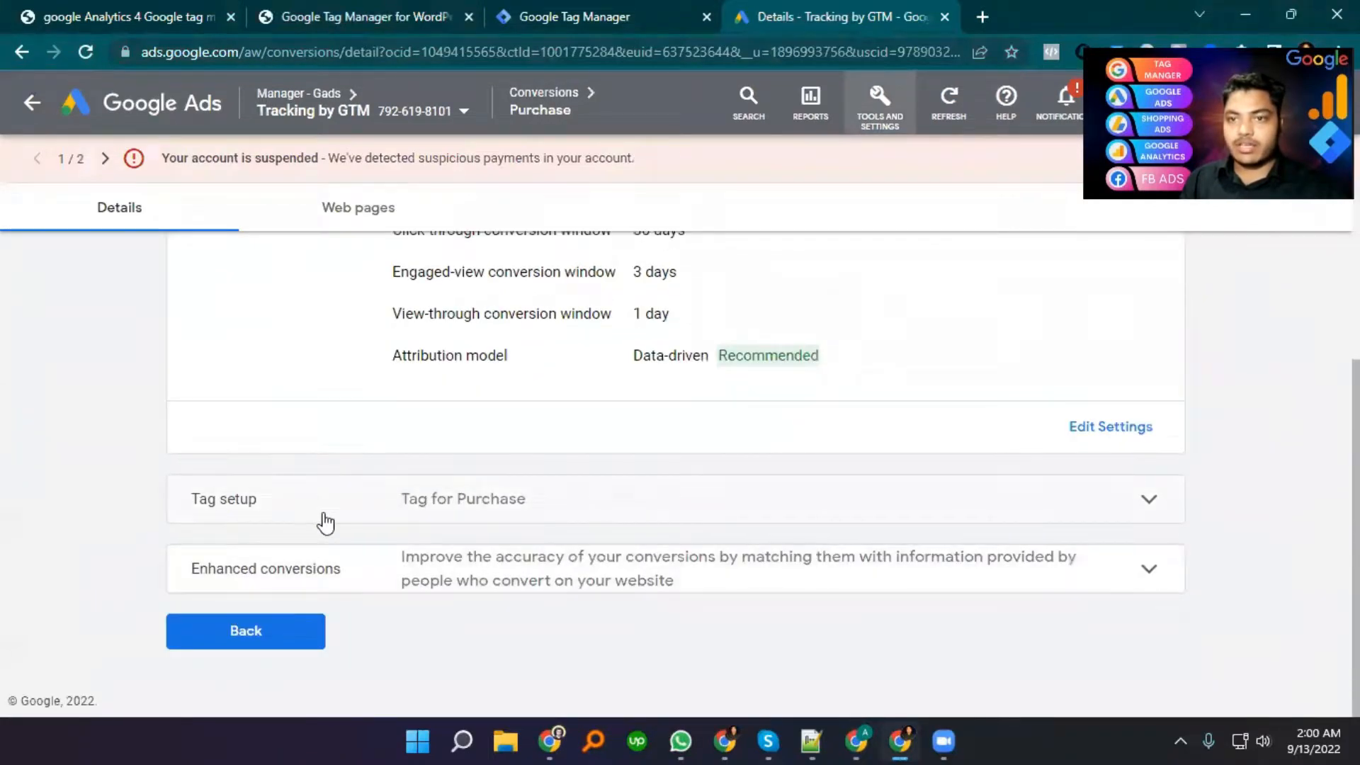
- Expand the Purchase action's tag setup and enhanced conversions sections, and turn on enhanced conversions
left_click(374, 513)
scroll(841, 571, "down", 3)
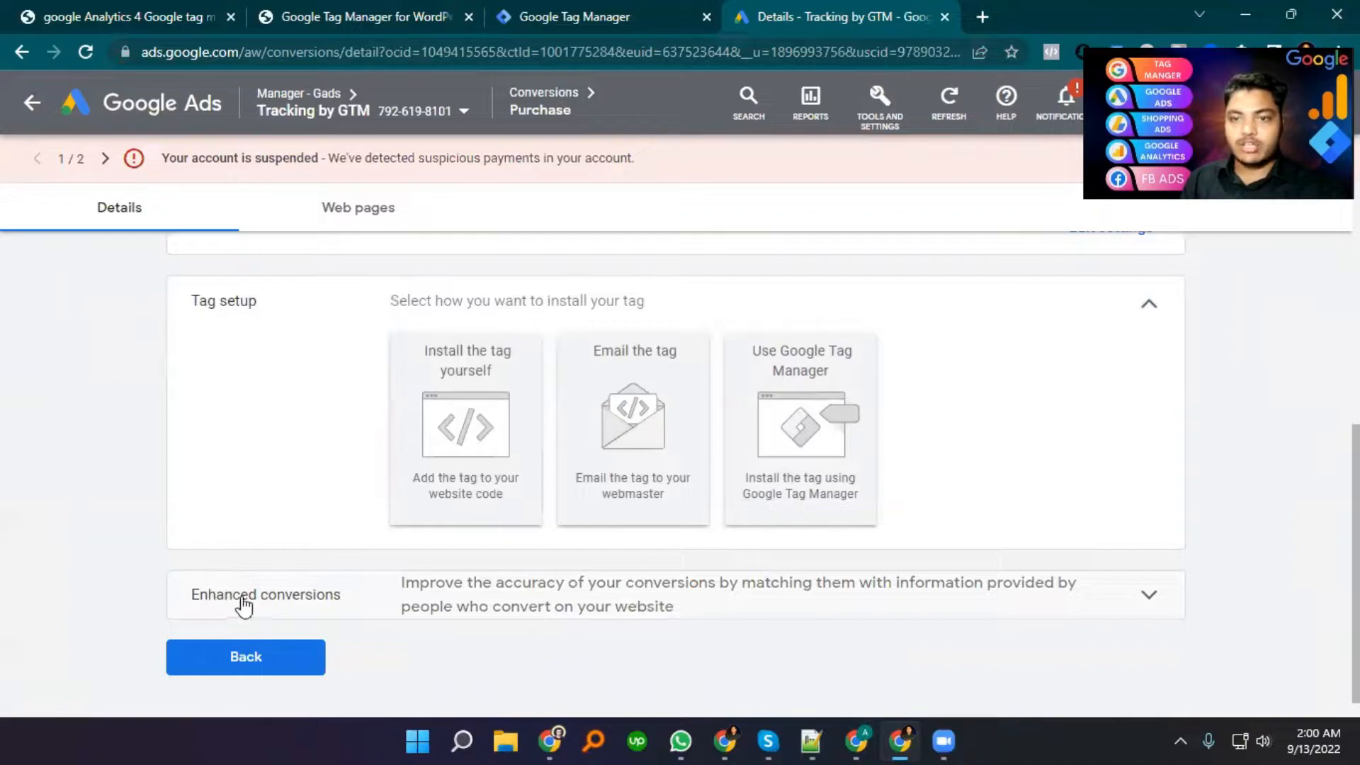
left_click(521, 622)
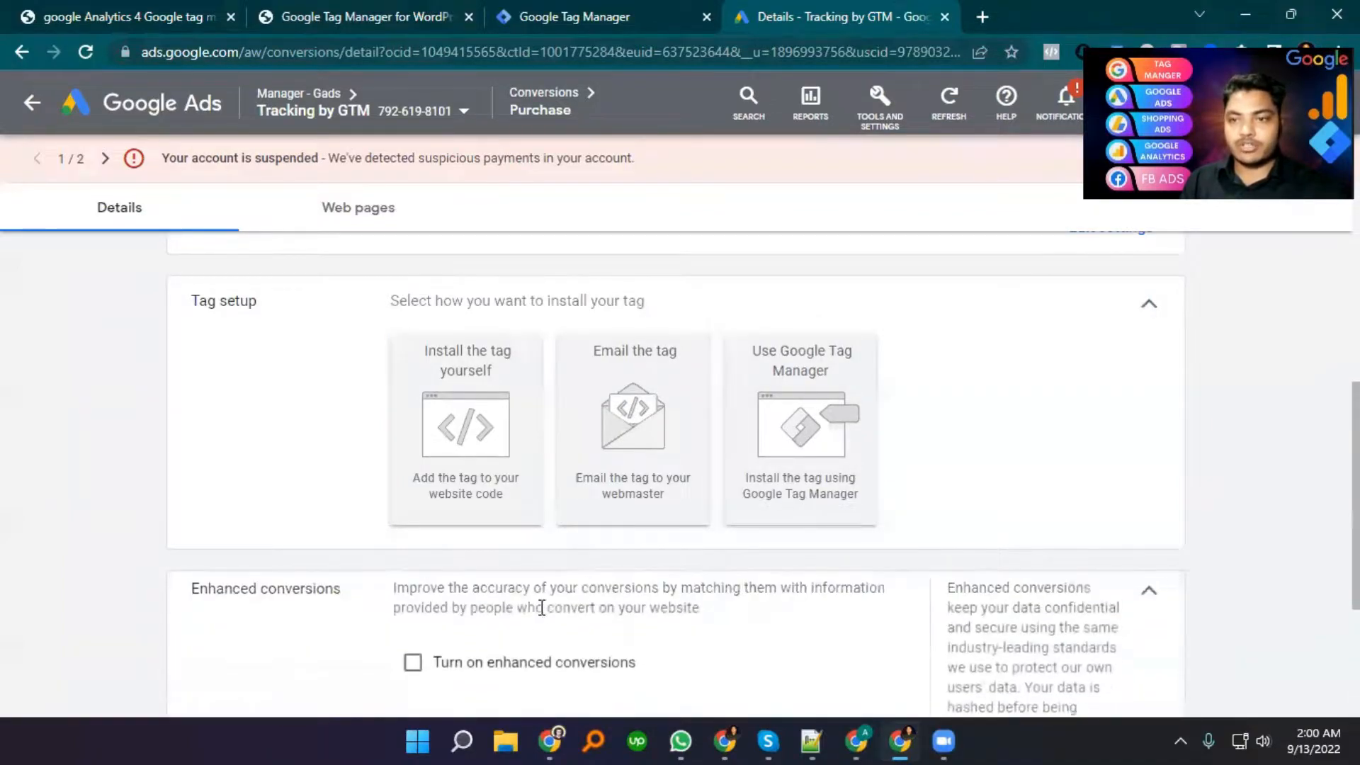
left_click(413, 412)
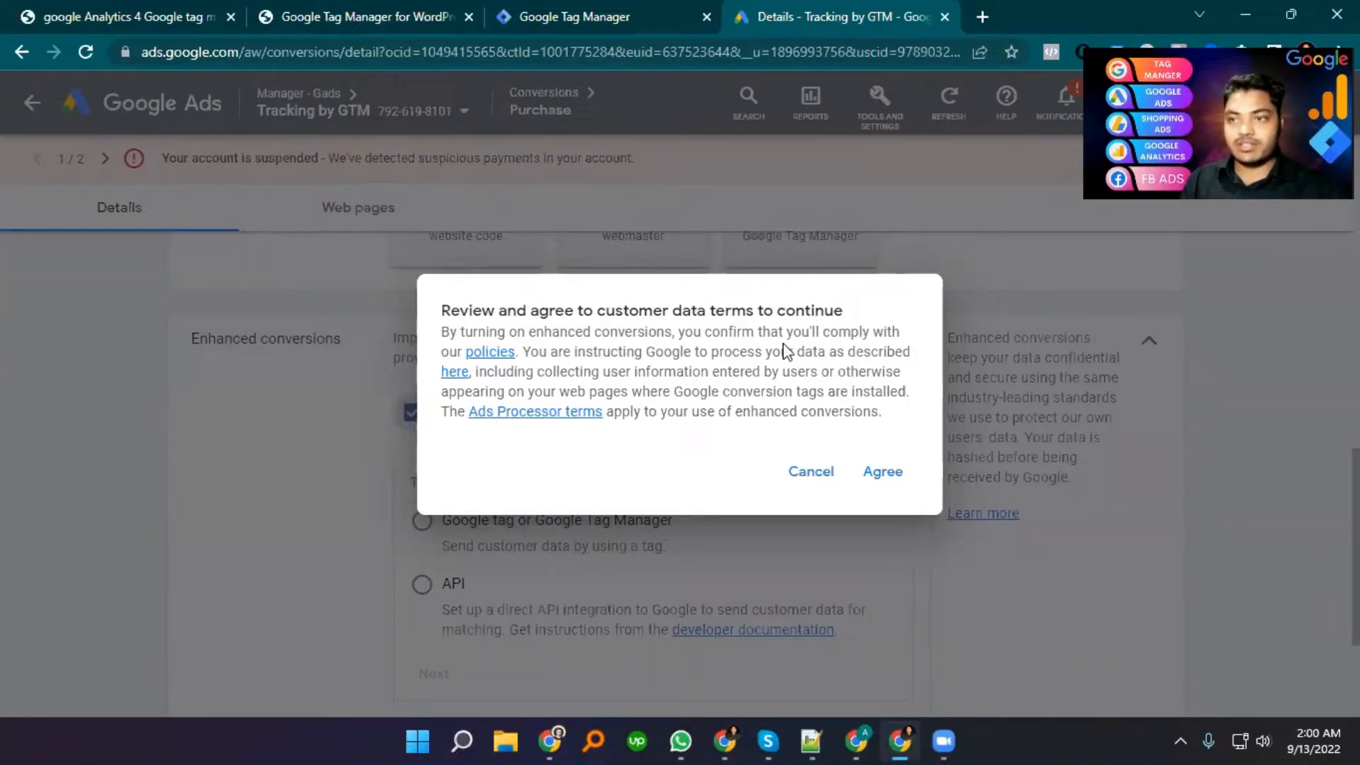
- Open the linked customer data policies and the enhanced conversion data article in new tabs, and read how Google handles the data
left_click(495, 358)
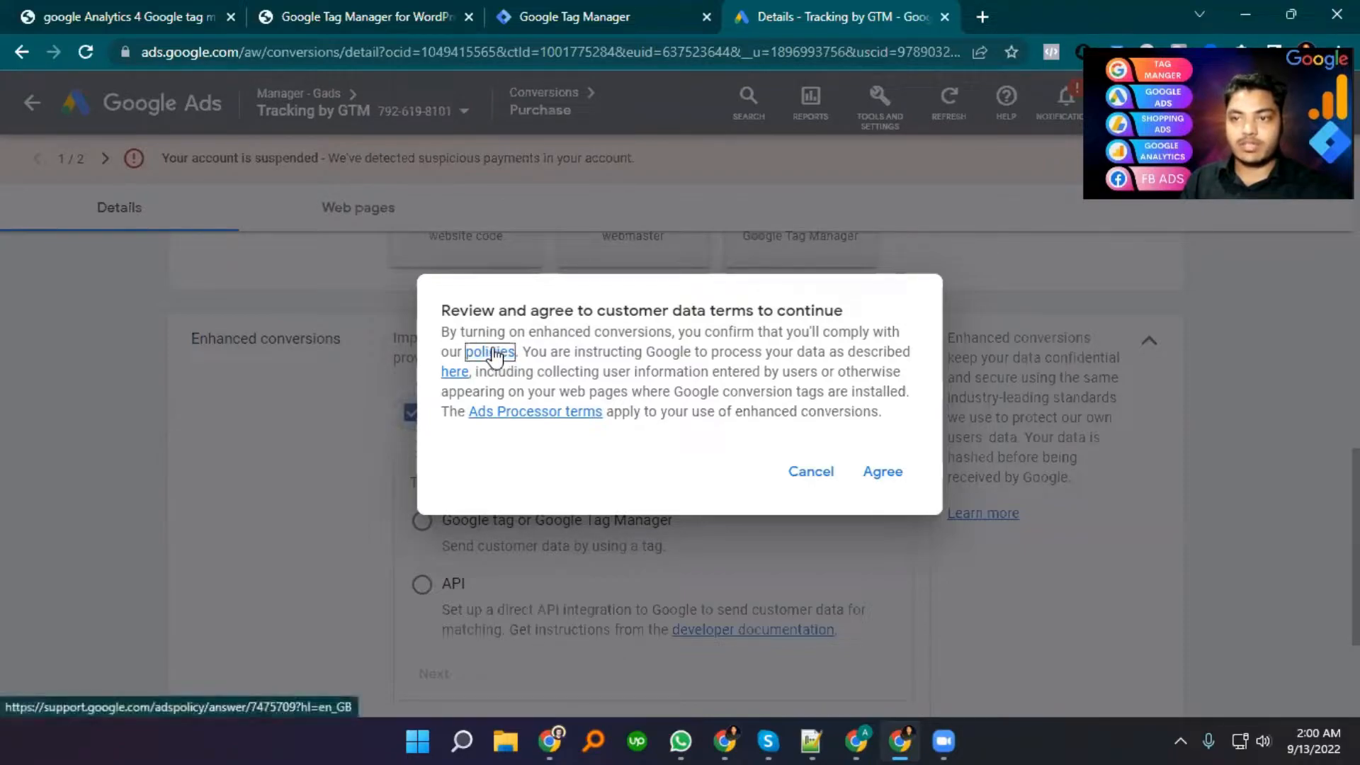
right_click(495, 357)
left_click(564, 367)
left_click(954, 10)
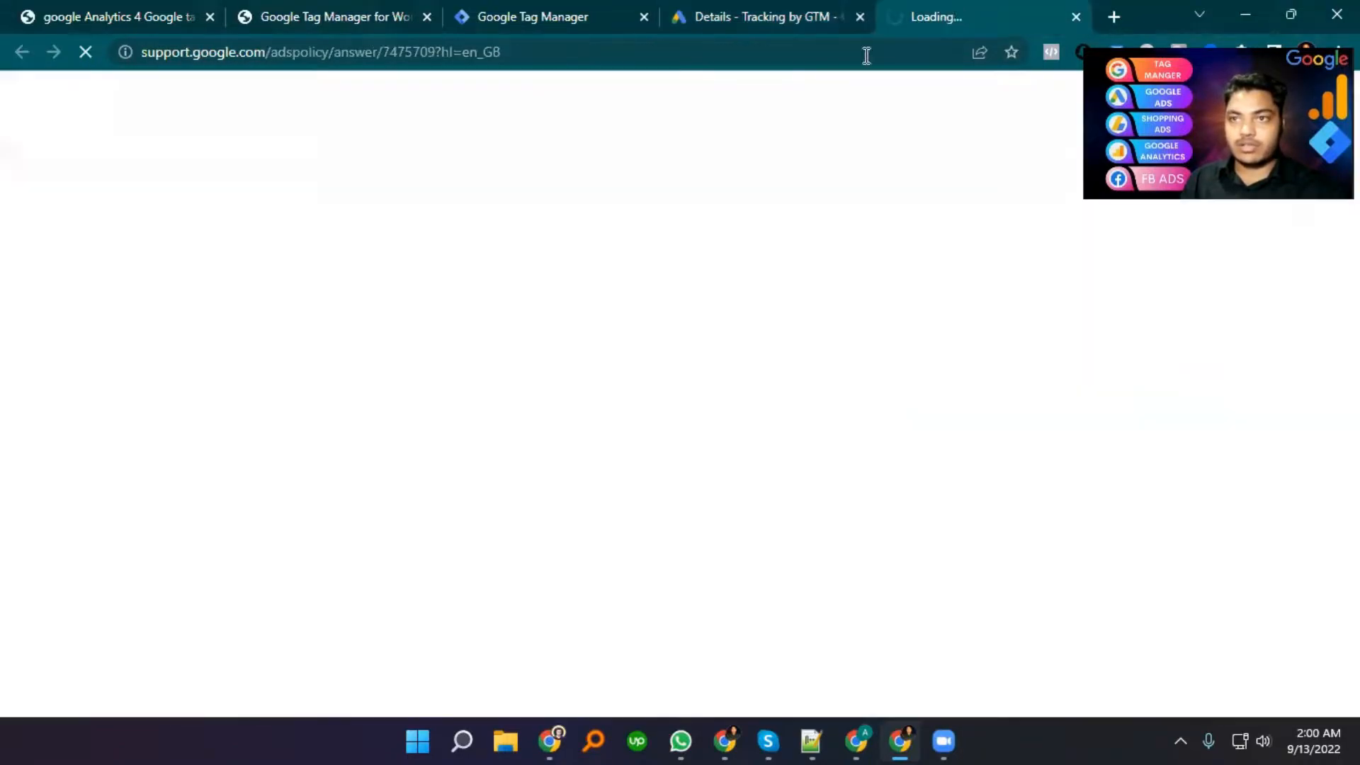
left_click(818, 13)
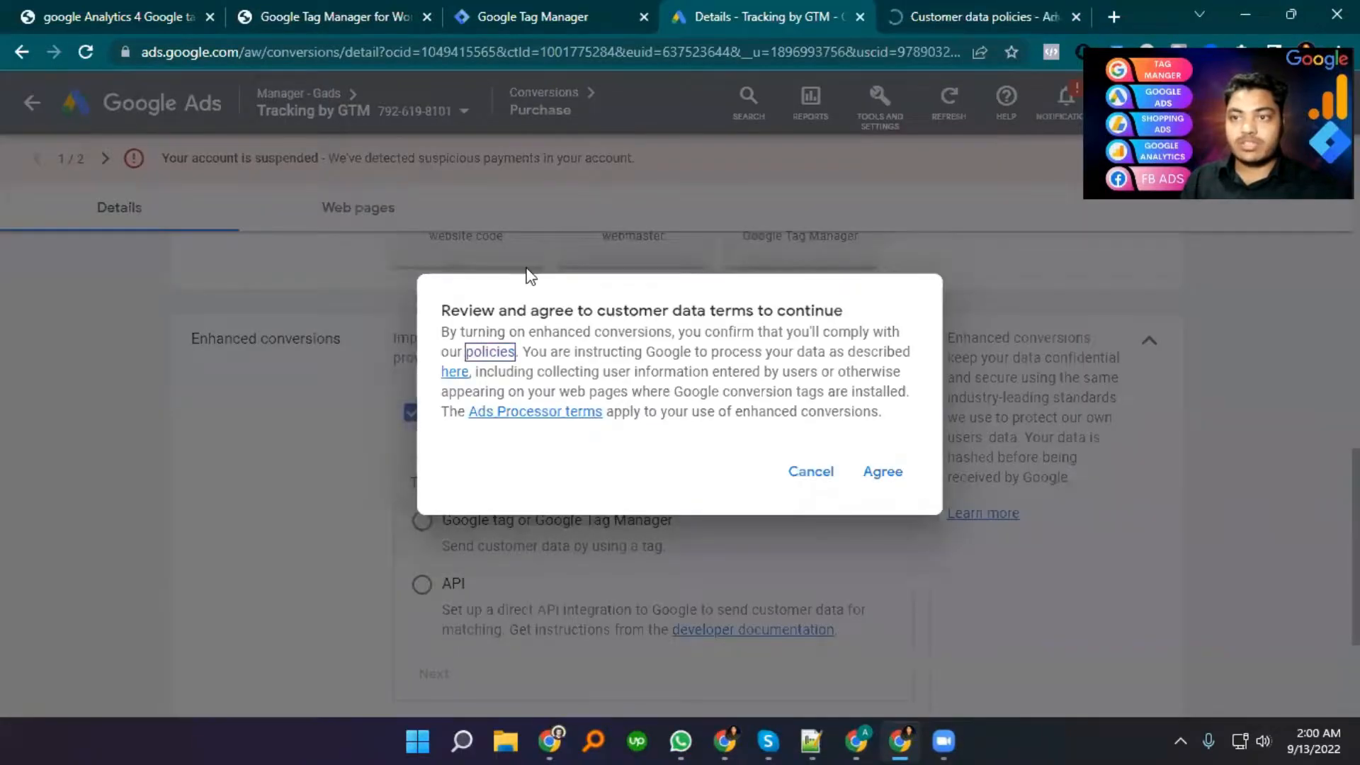
right_click(459, 371)
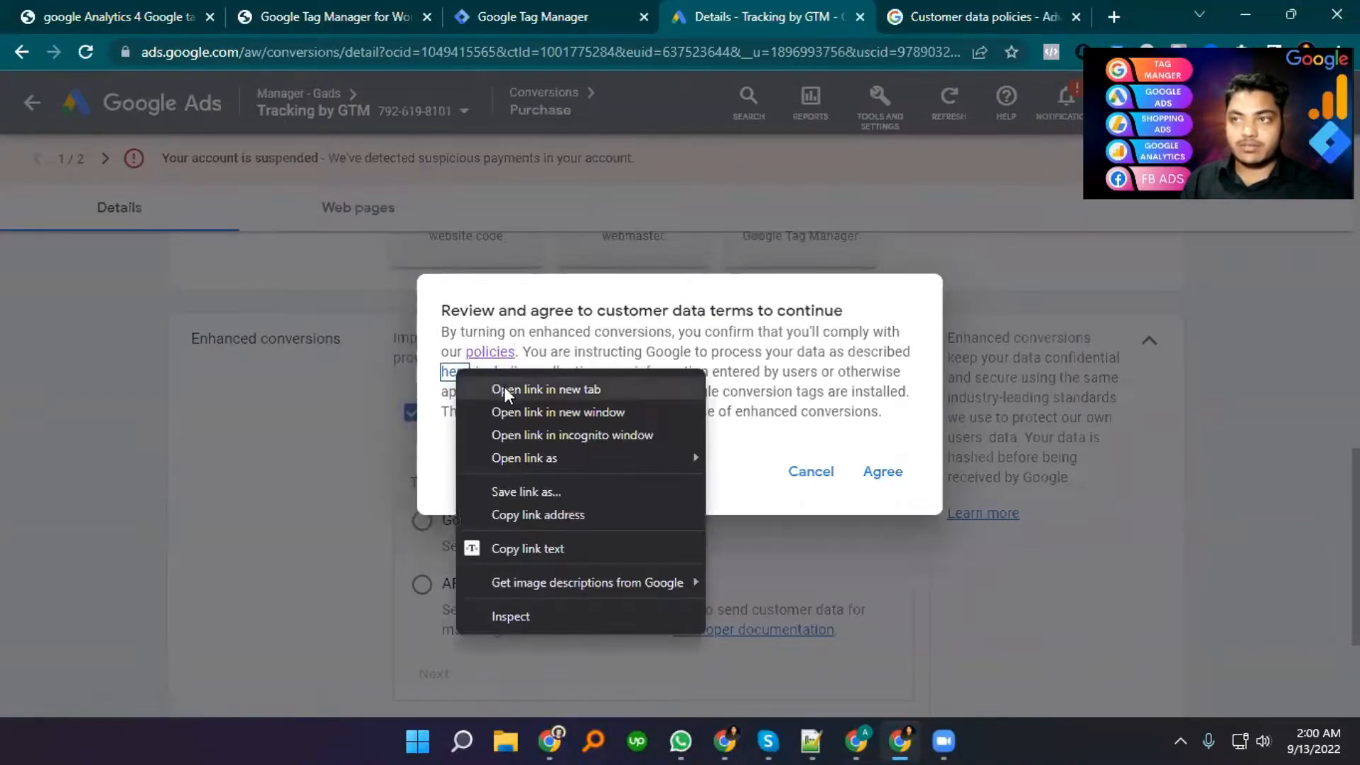
left_click(504, 389)
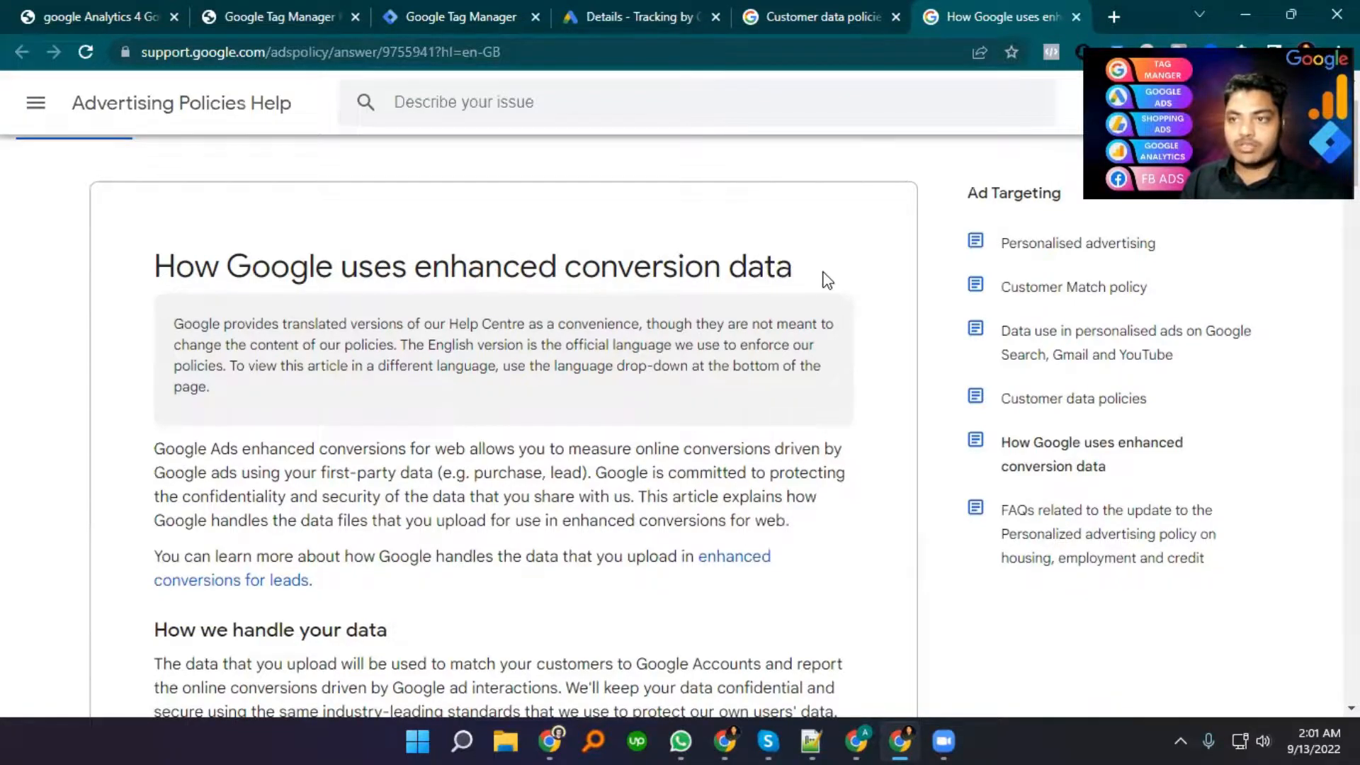
scroll(708, 283, "down", 3)
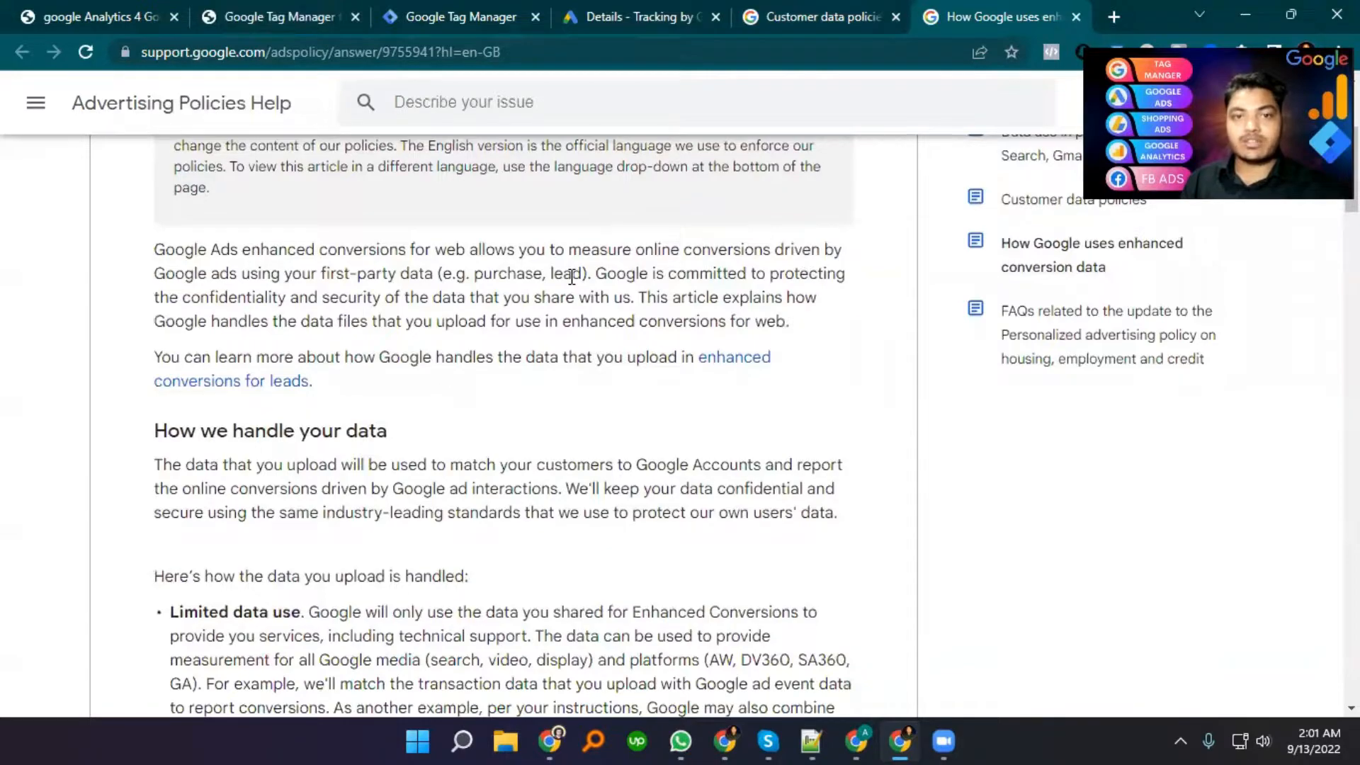
- Agree to the customer data terms and choose Google tag or Google Tag Manager as the enhanced conversions setup method
left_click(630, 16)
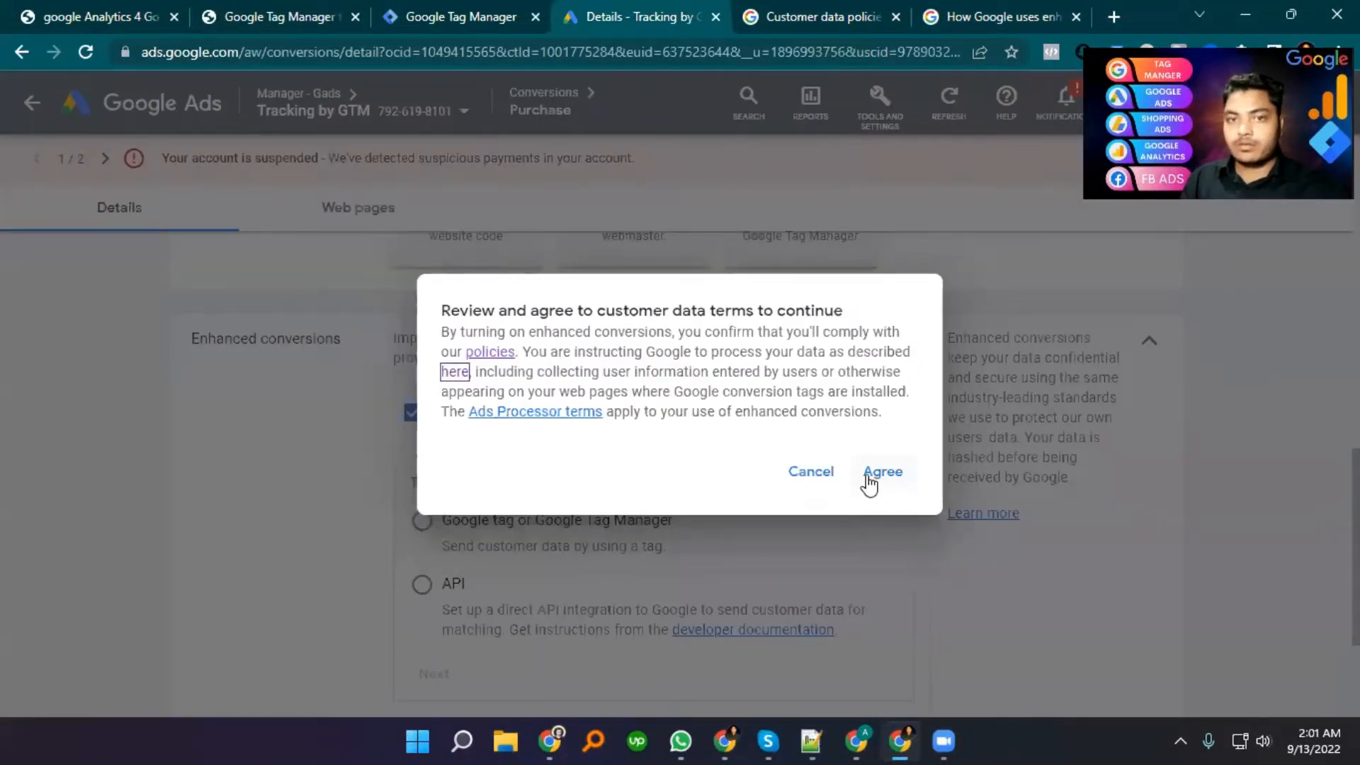
left_click(887, 471)
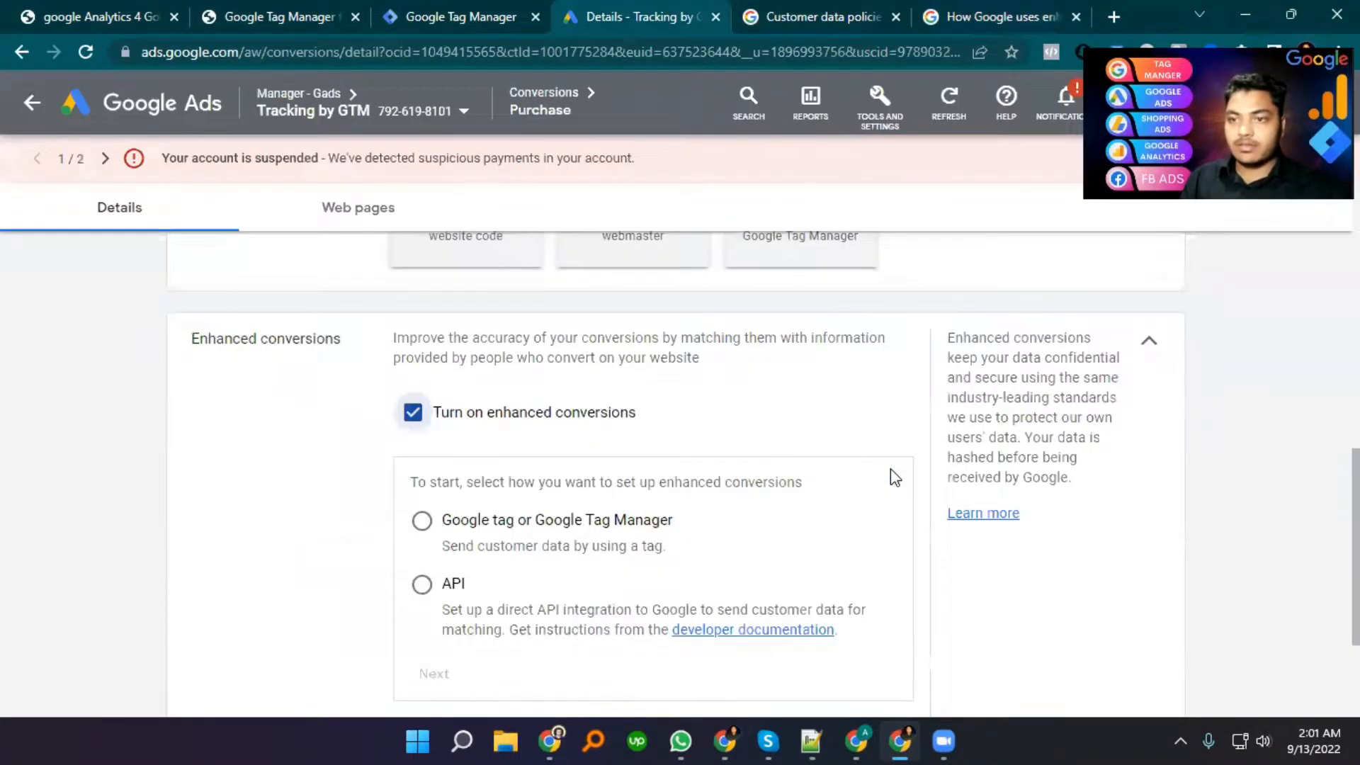
left_click(423, 521)
scroll(523, 583, "down", 2)
left_click(428, 573)
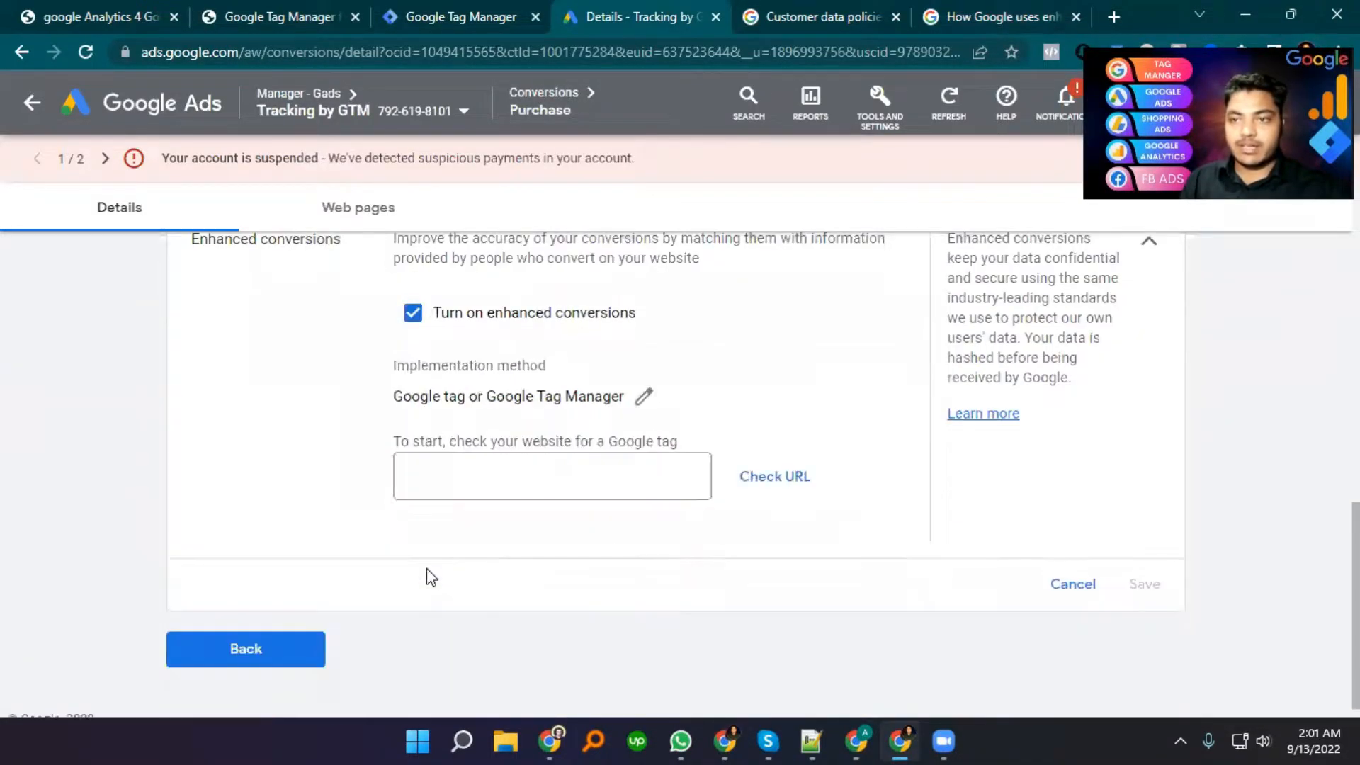
left_click(482, 479)
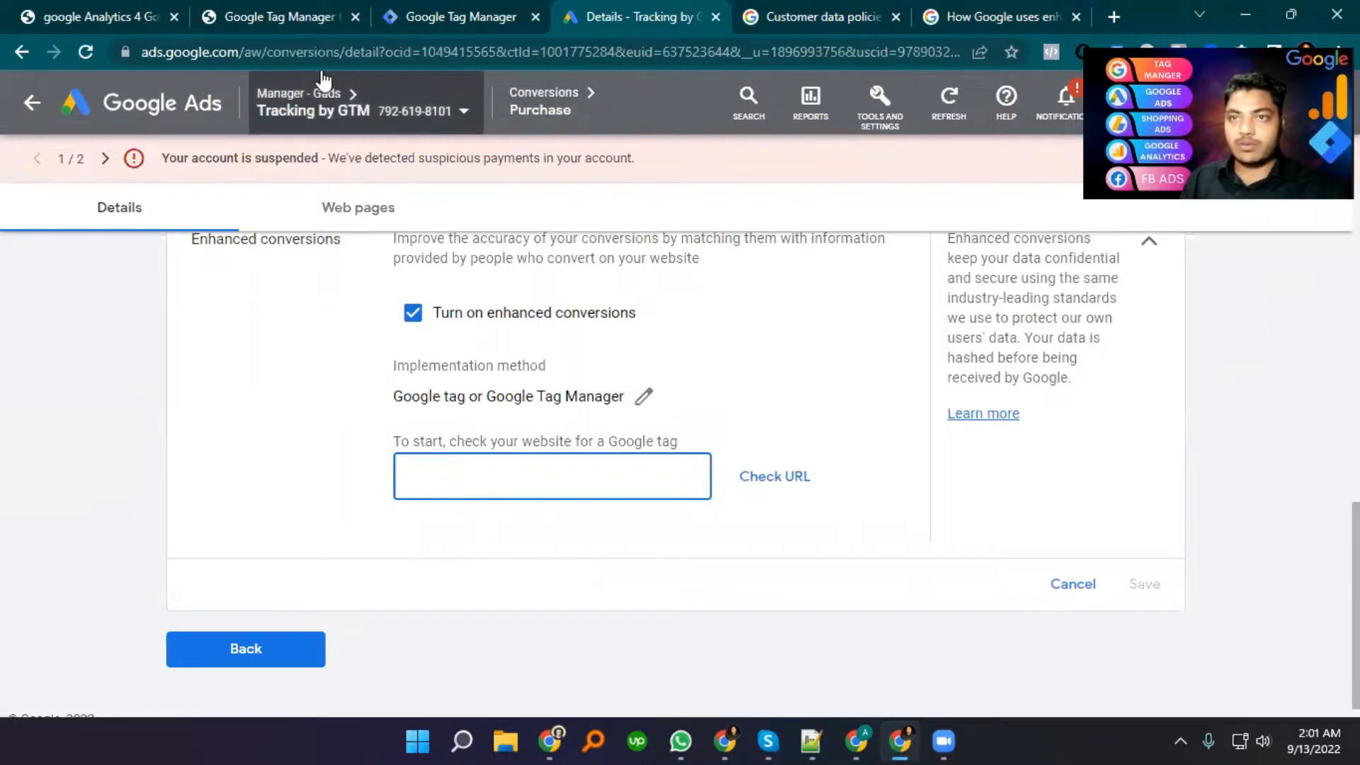
left_click(282, 14)
left_click(68, 3)
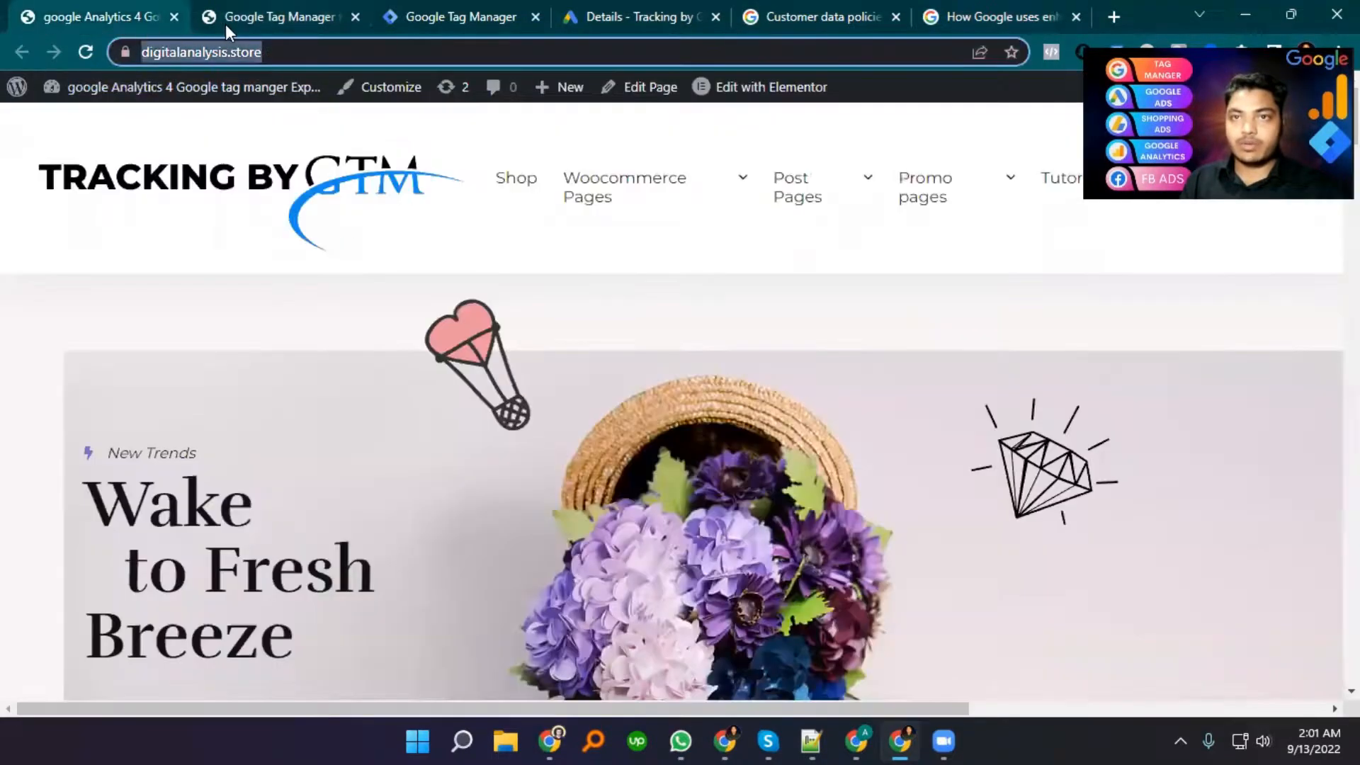
left_click(809, 6)
left_click(669, 17)
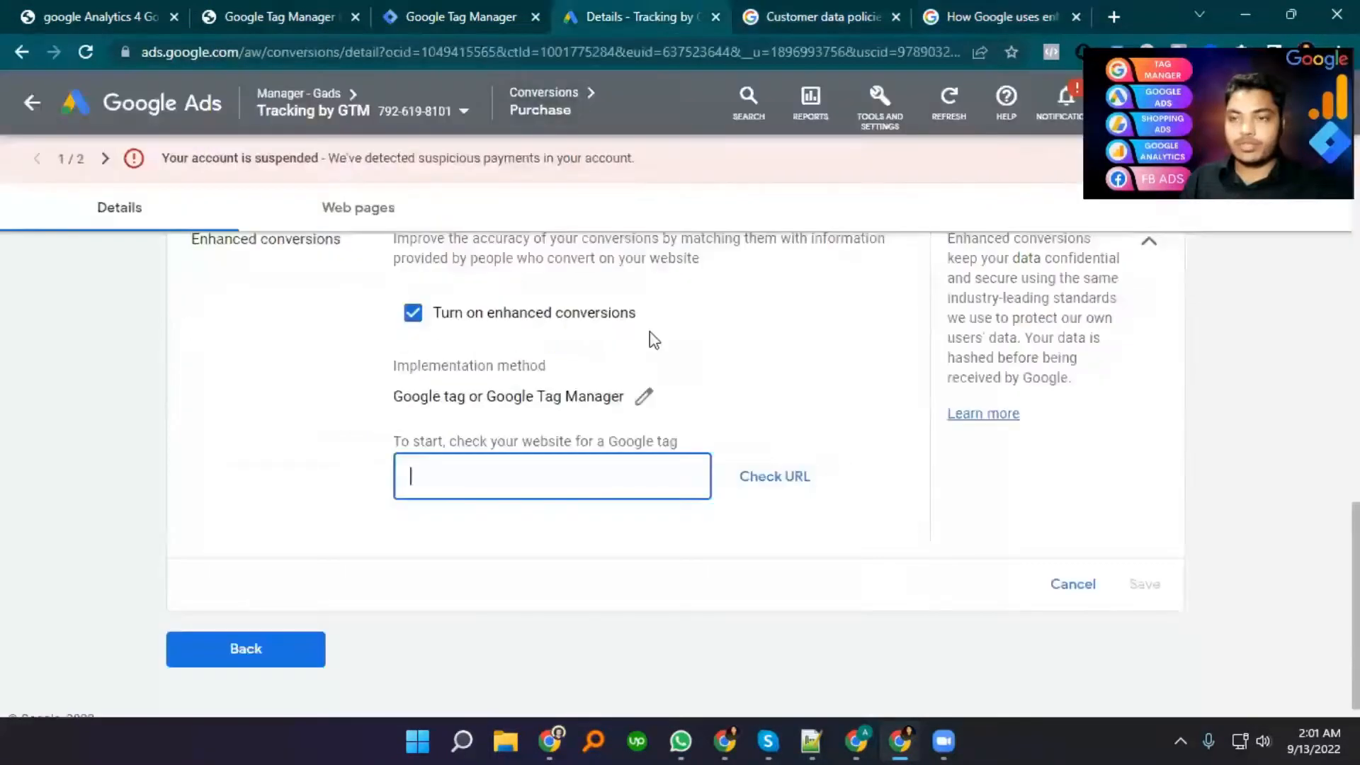
type("https://digitalanalysis.store/")
left_click(778, 481)
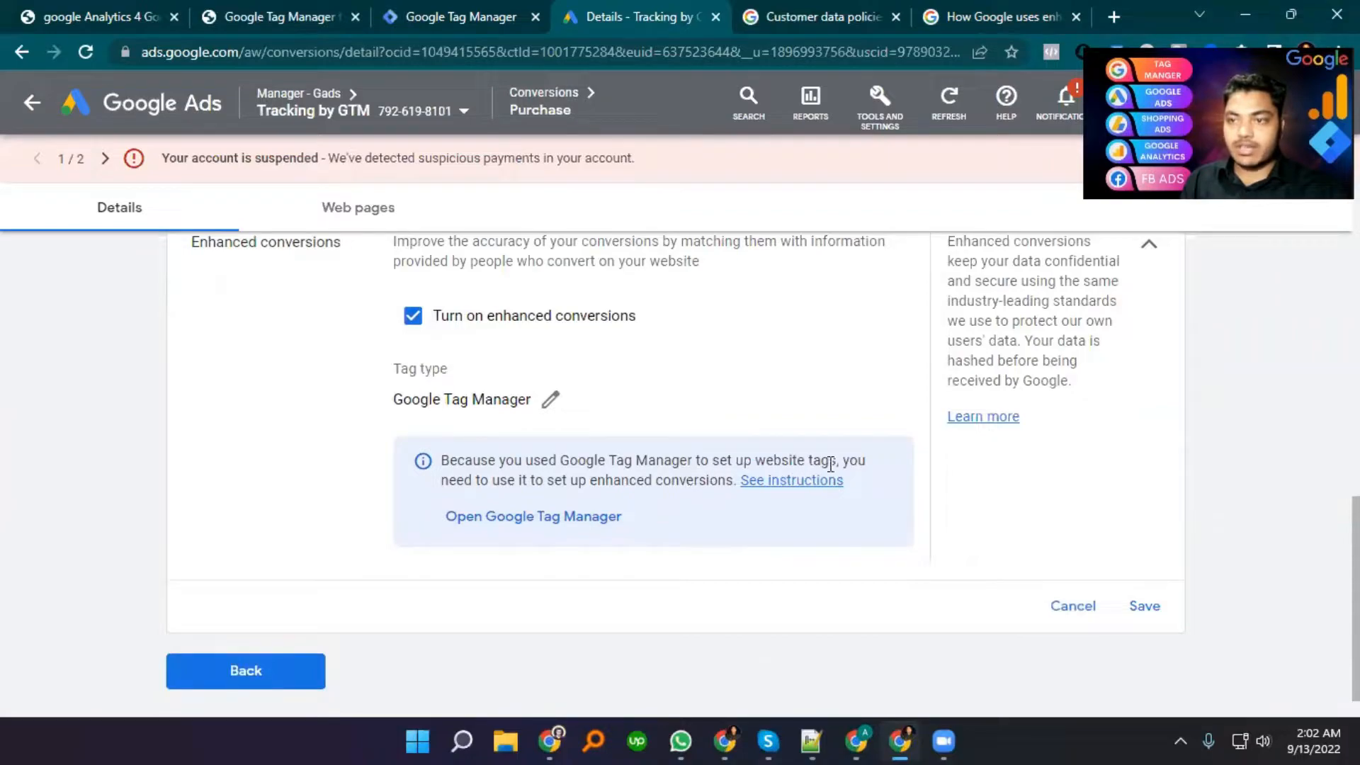
- Open the enhanced conversions setup instructions in a new tab and read the introduction and the SHA256 definition
right_click(784, 493)
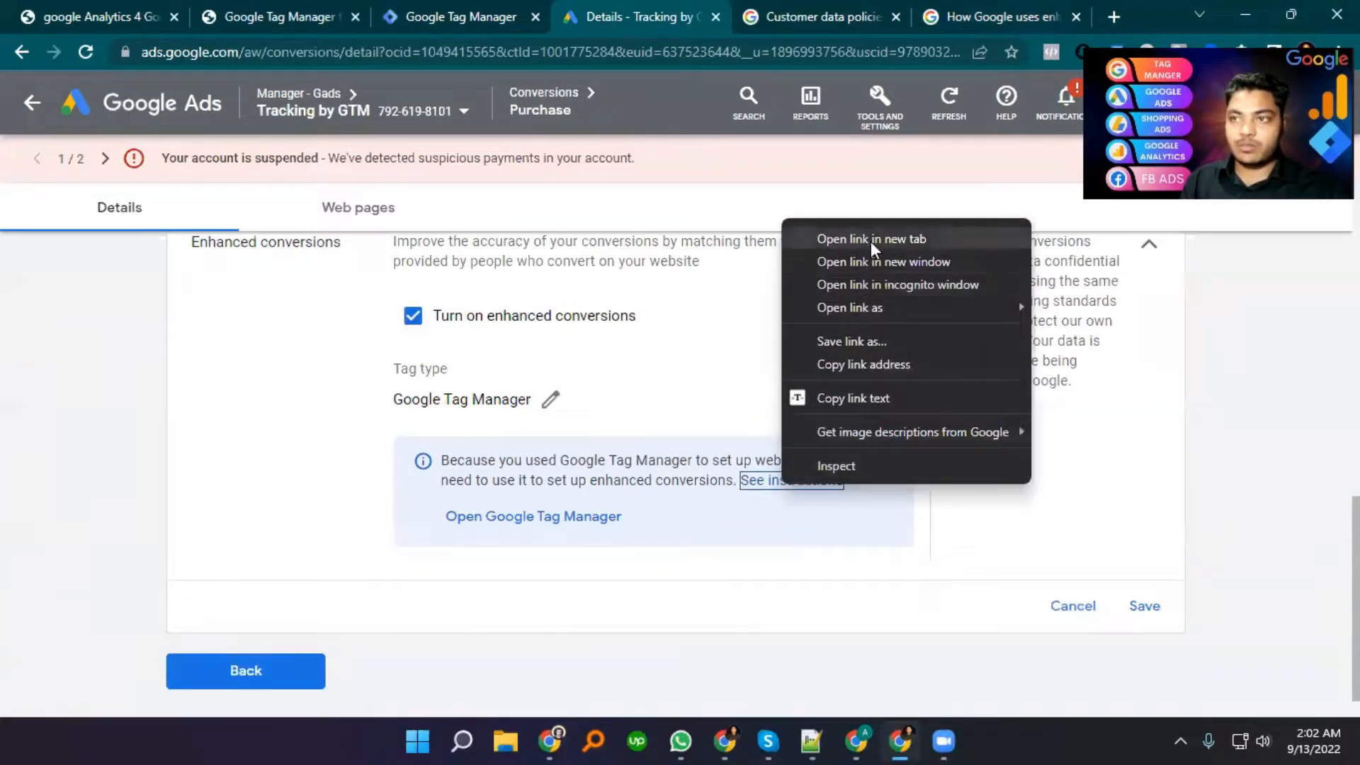
left_click(869, 241)
left_click(691, 16)
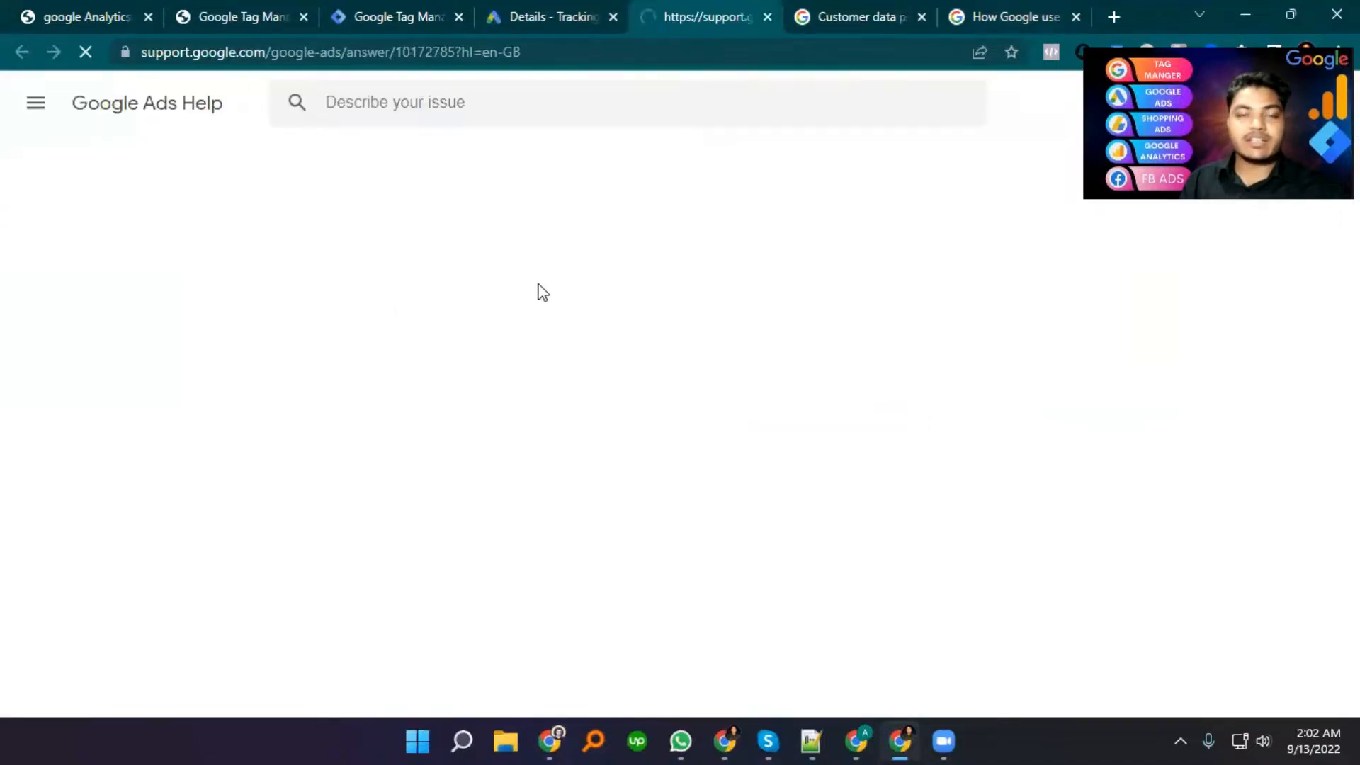
scroll(483, 358, "down", 5)
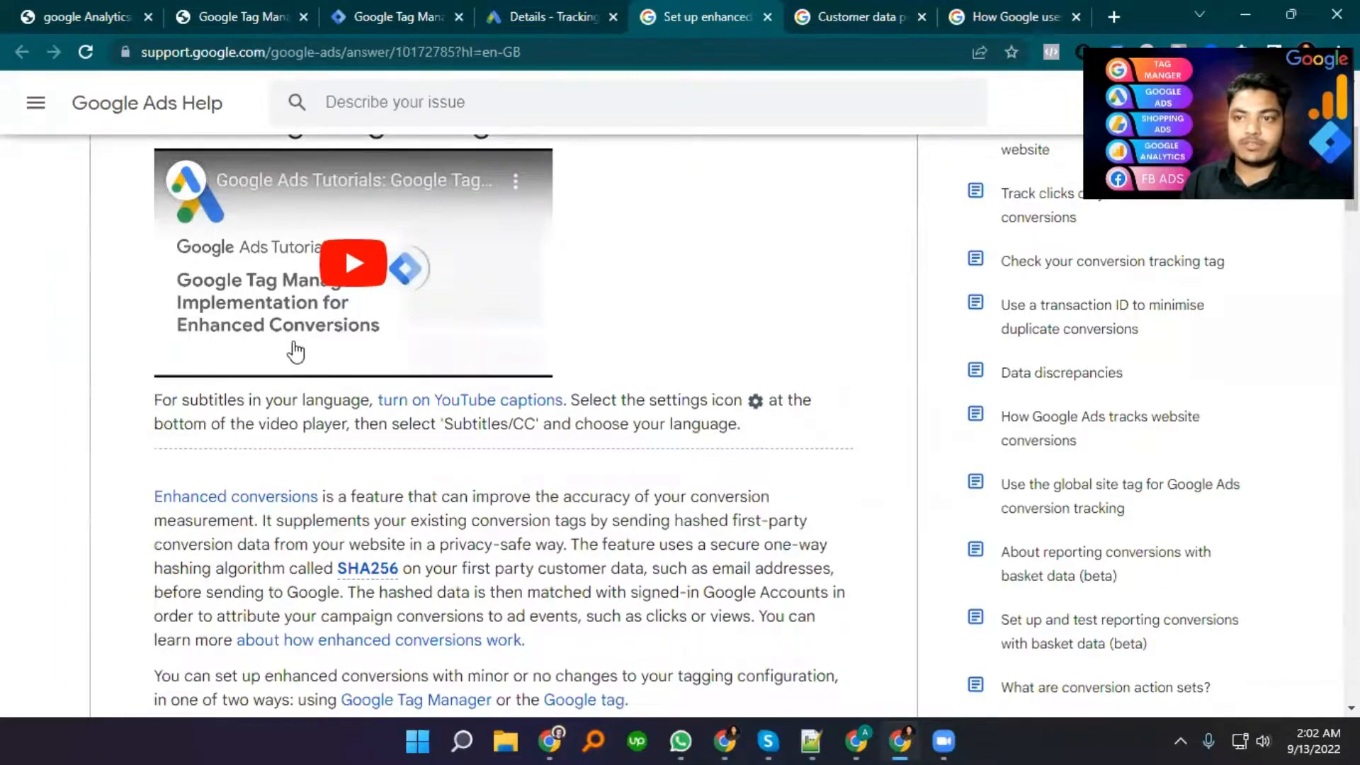
scroll(298, 351, "down", 4)
left_click(363, 272)
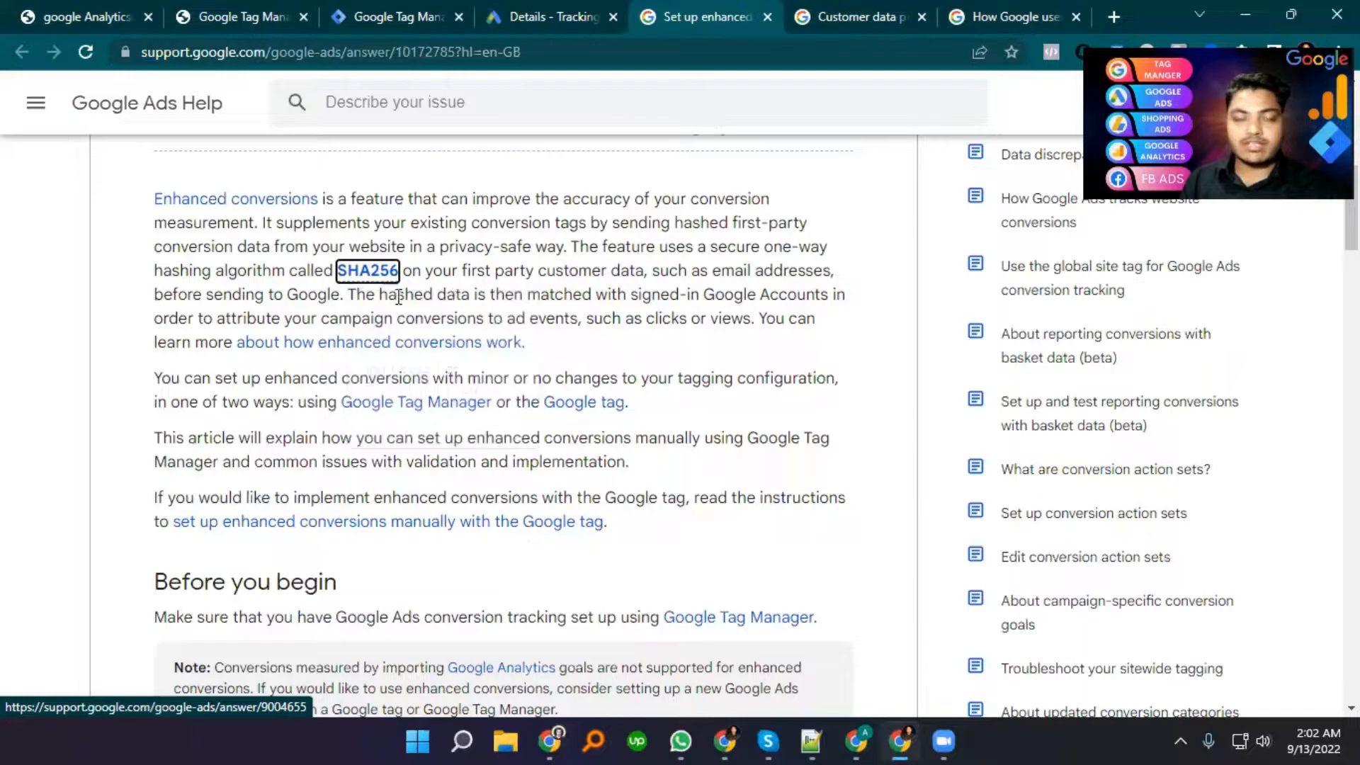
mouse_move(376, 275)
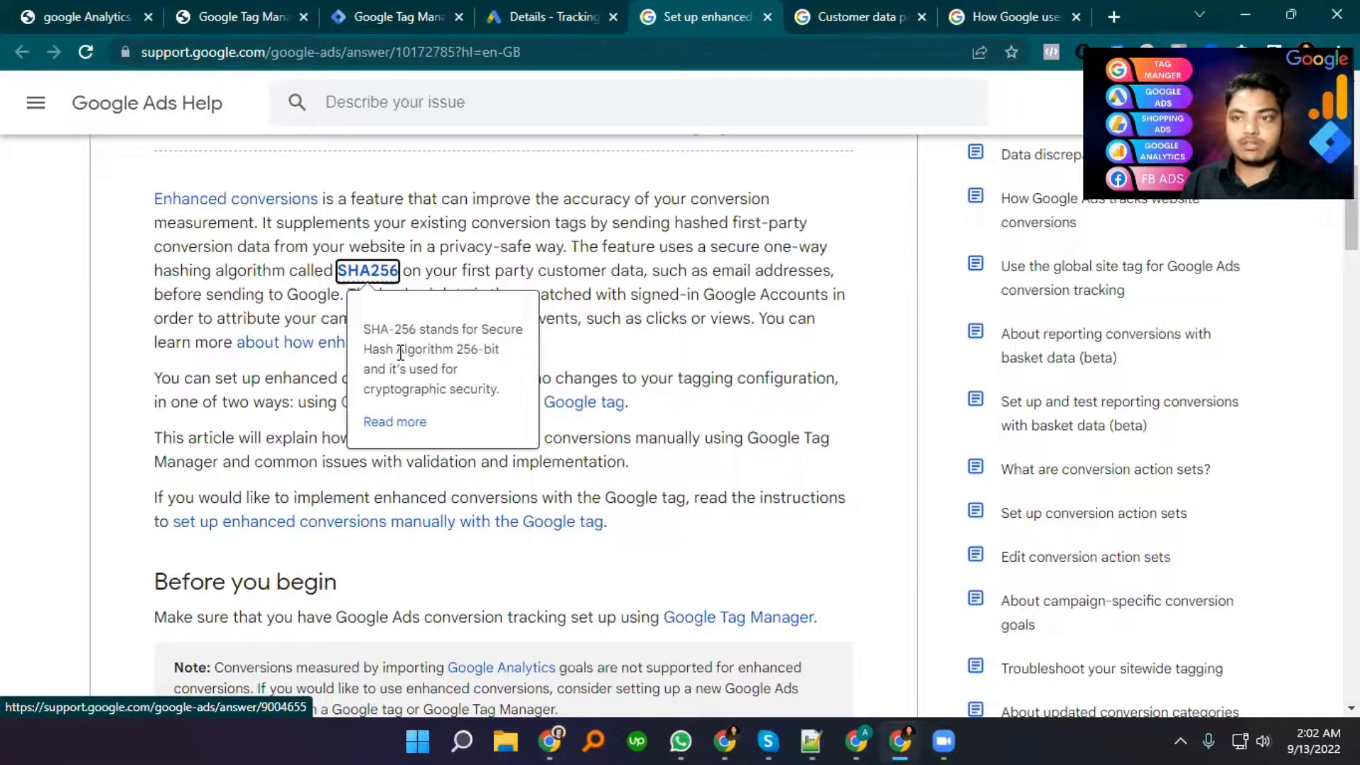
- Switch to Google Tag Manager and open the configuration of the Google Ads Conversion ecommerce purchase Tracking tag for editing
key("ctrl+shift+Tab")
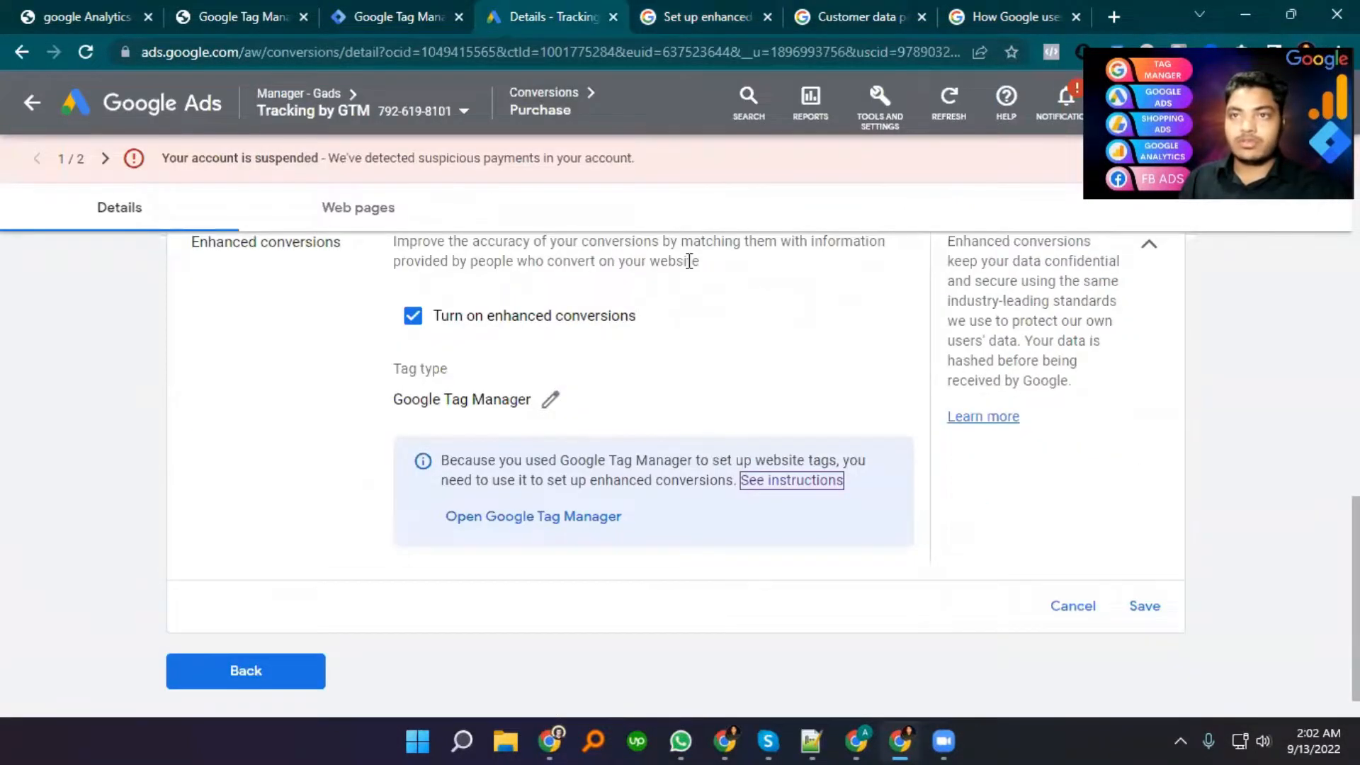
left_click(408, 10)
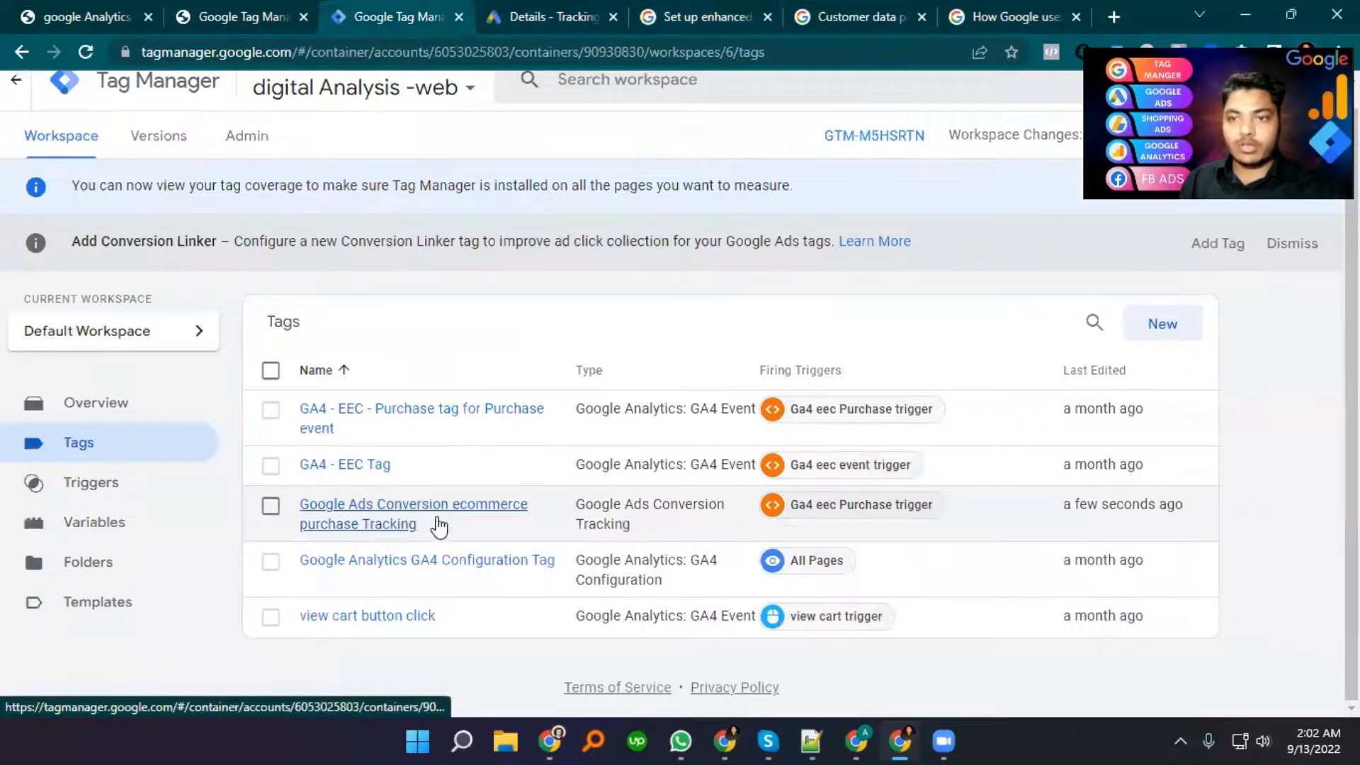
left_click(376, 526)
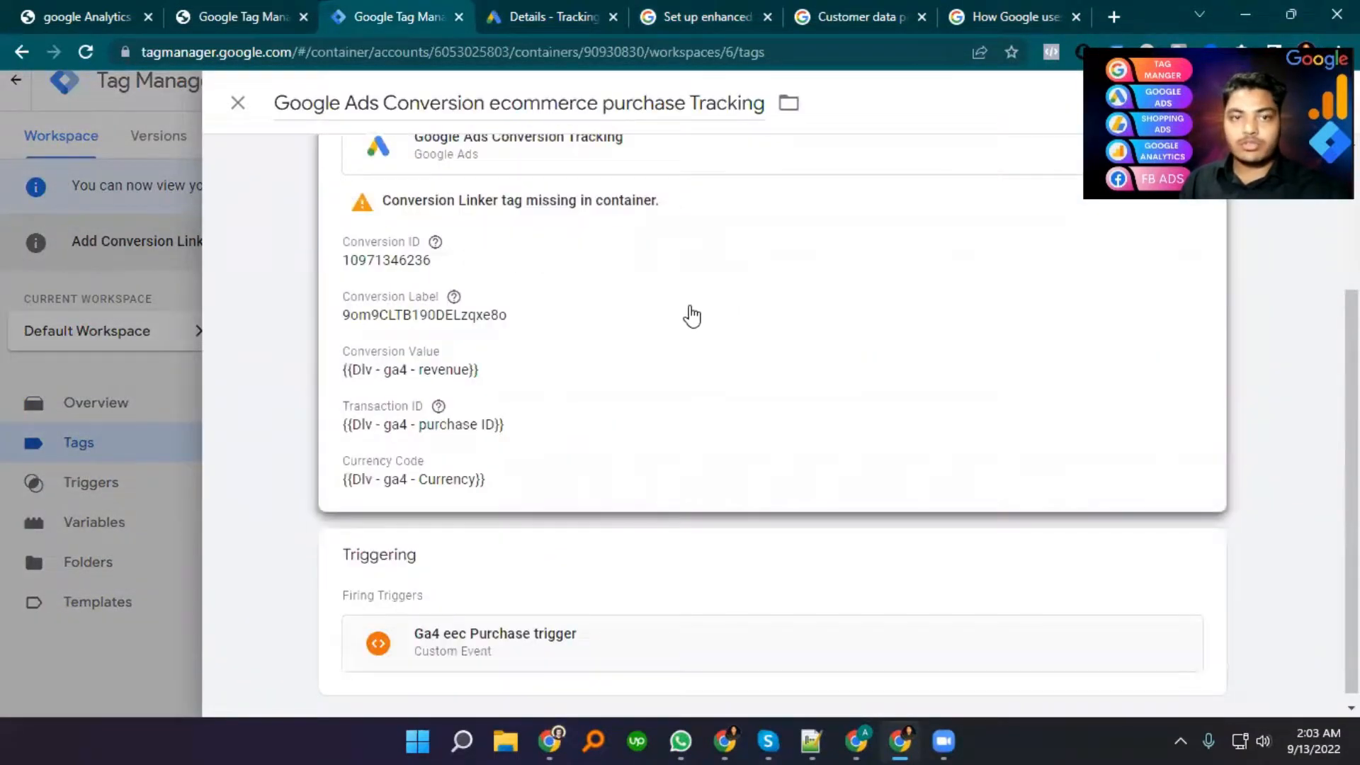
left_click(692, 307)
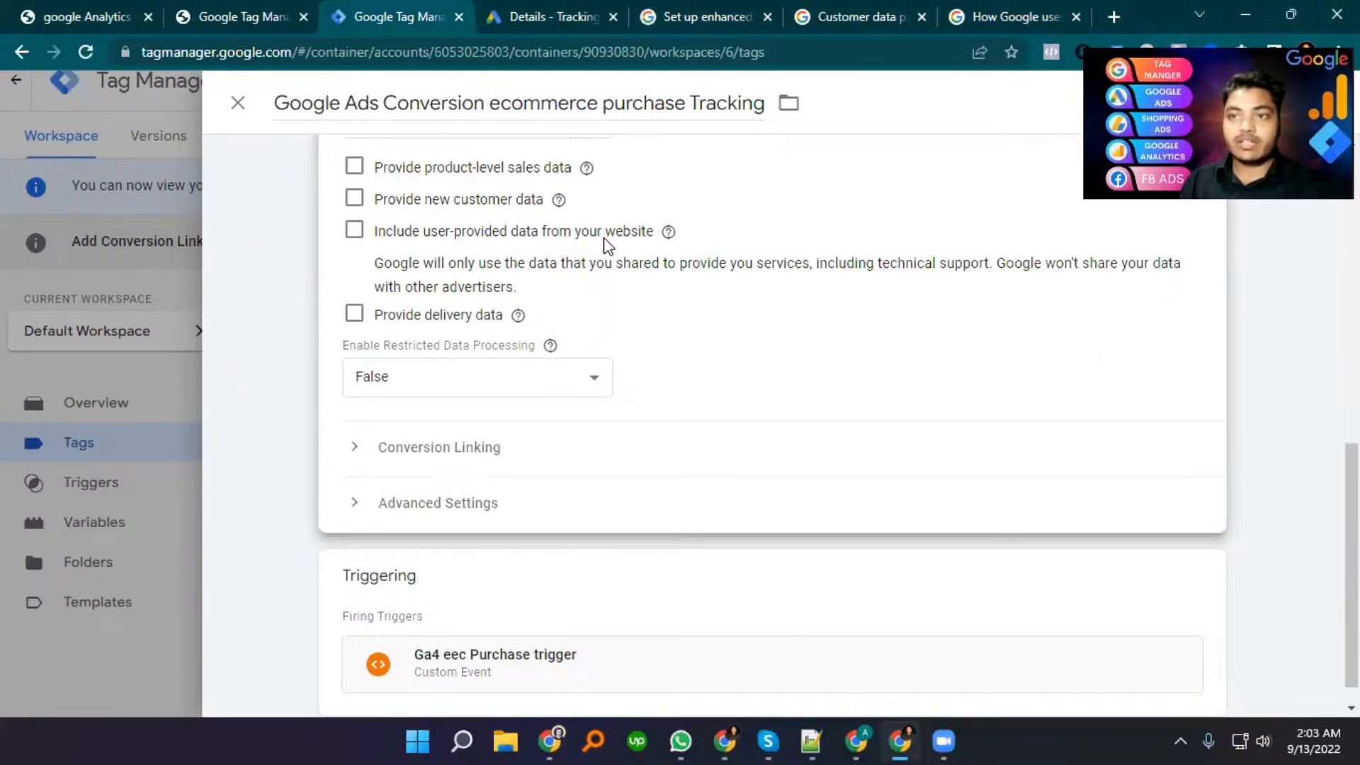
- Include user-provided data from the website in the tag and start a new User-Provided Data variable for it
left_click(354, 230)
left_click(464, 328)
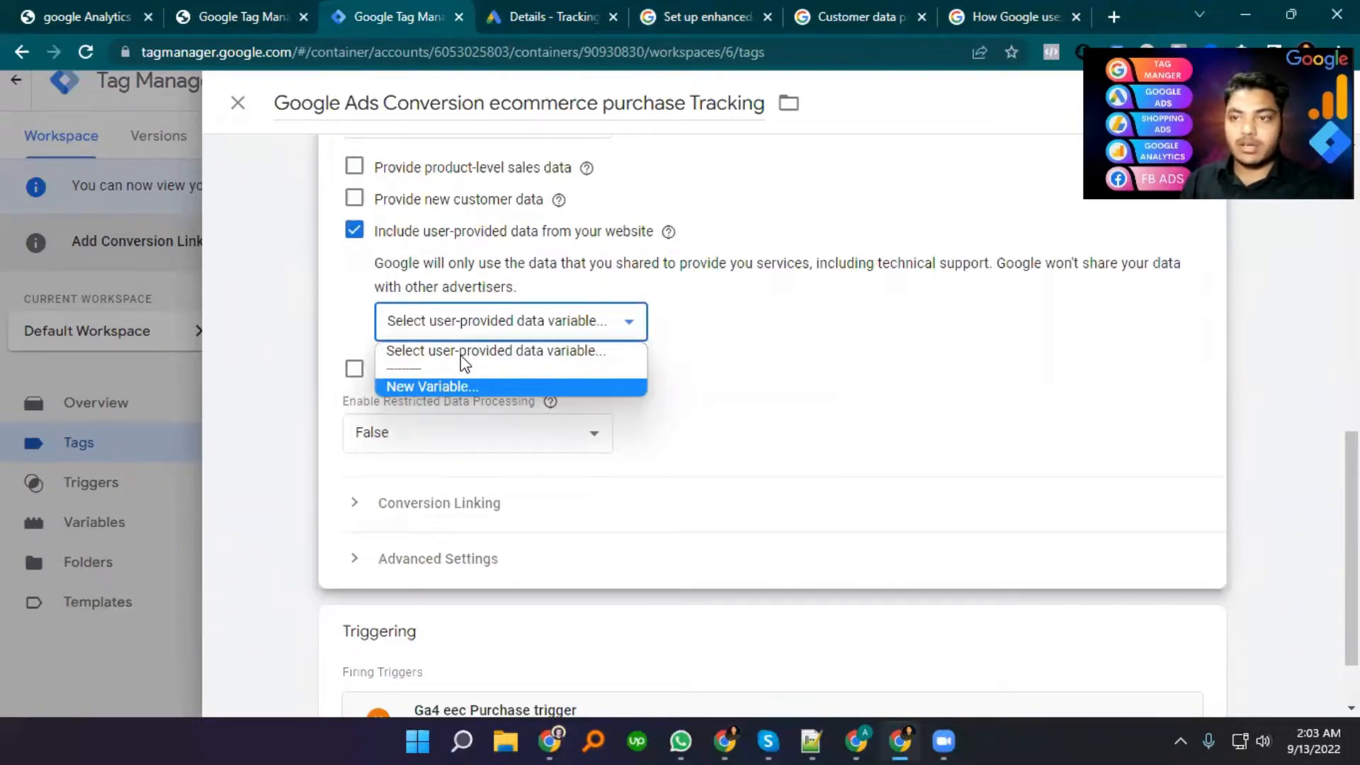
left_click(462, 384)
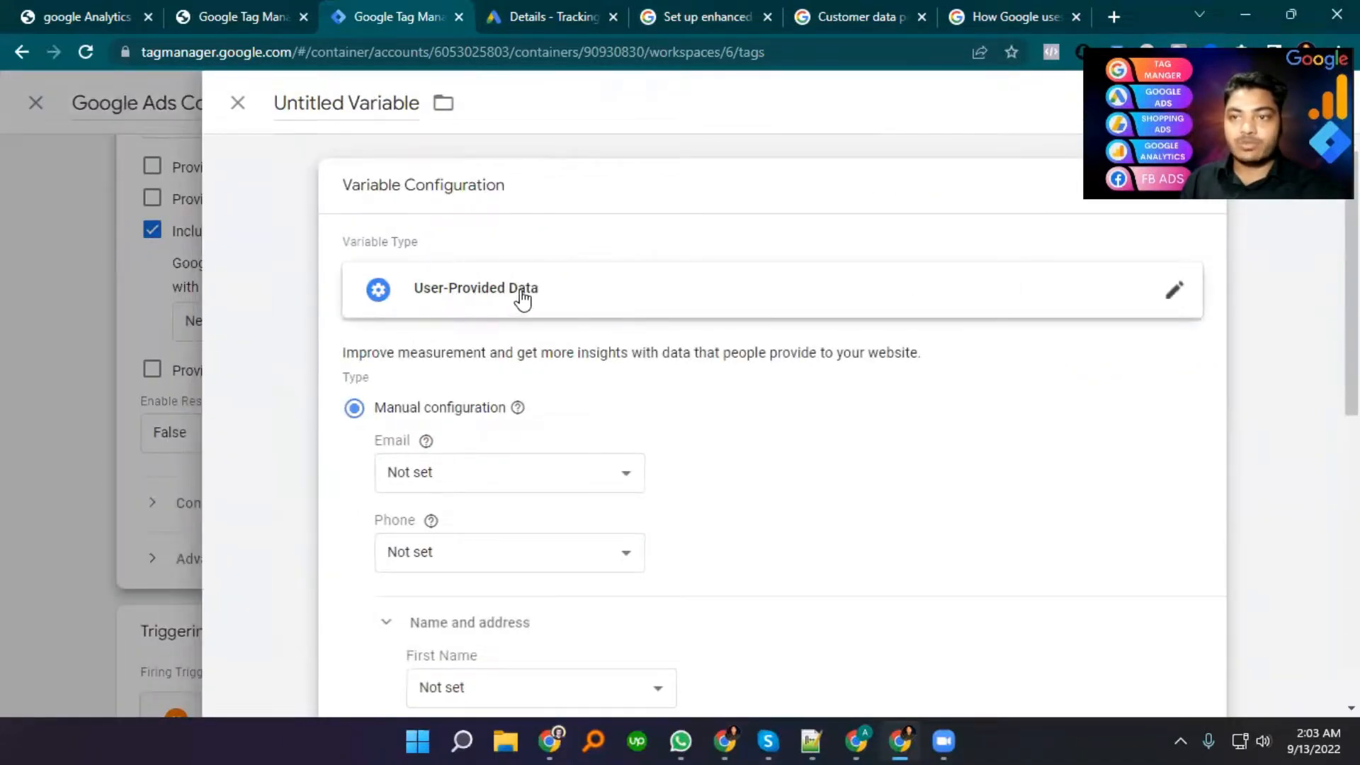
- Examine the manual configuration fields of the User-Provided Data variable and the variables available for Email
scroll(541, 300, "down", 3)
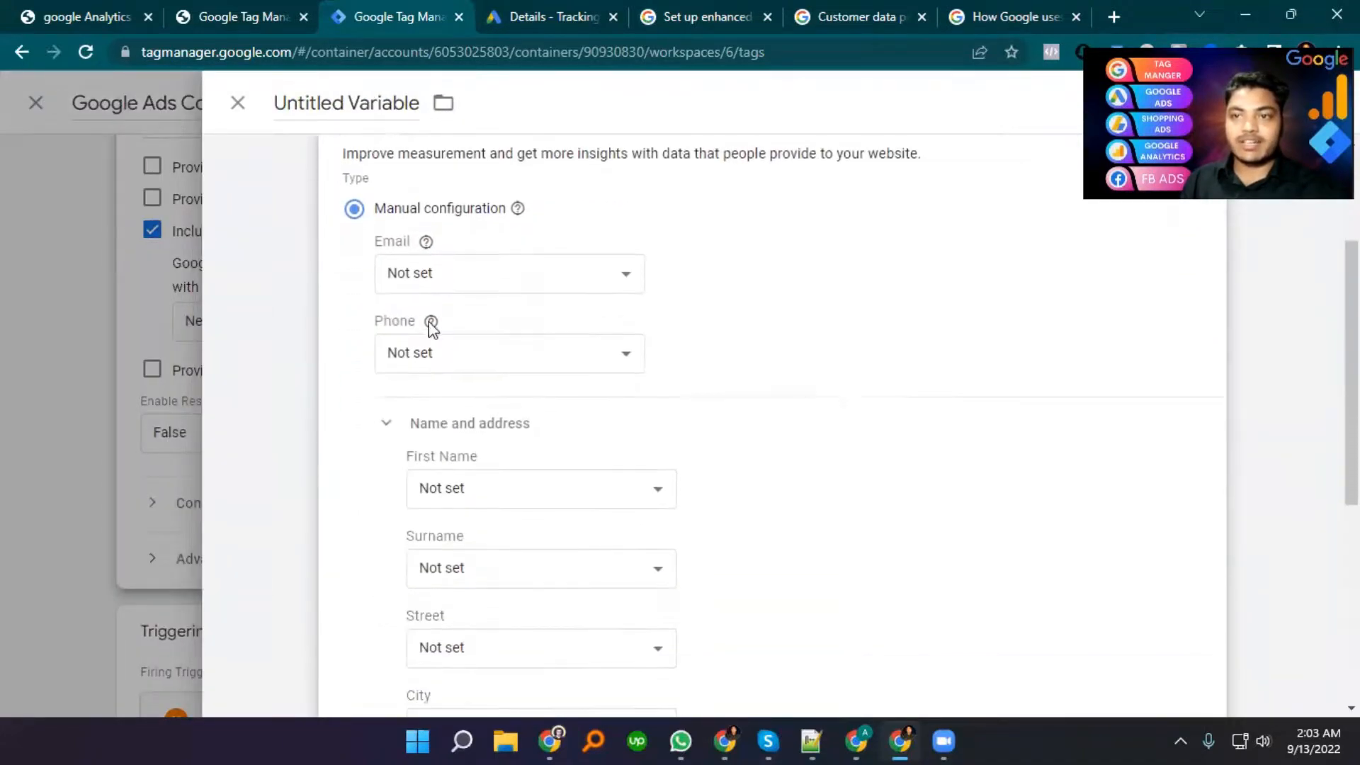
left_click(426, 276)
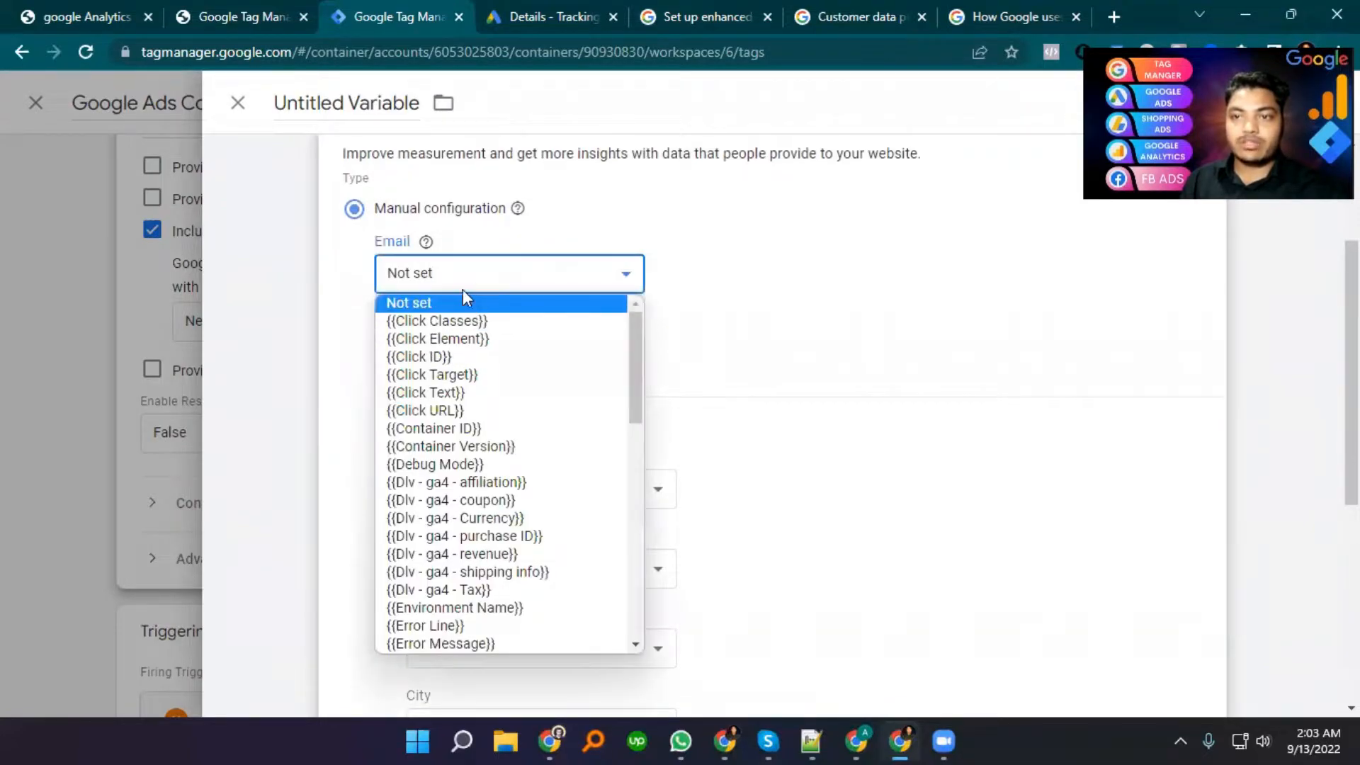
scroll(439, 467, "down", 12)
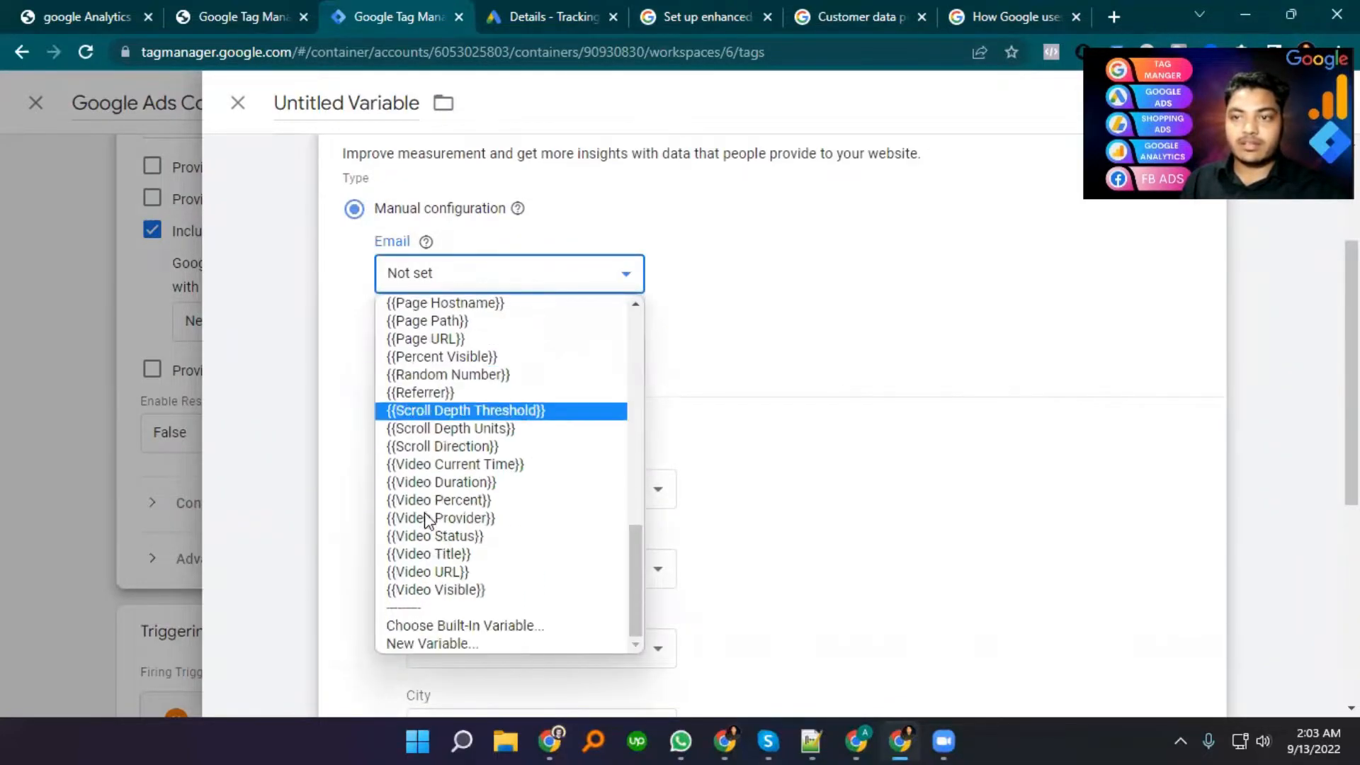
scroll(439, 562, "up", 12)
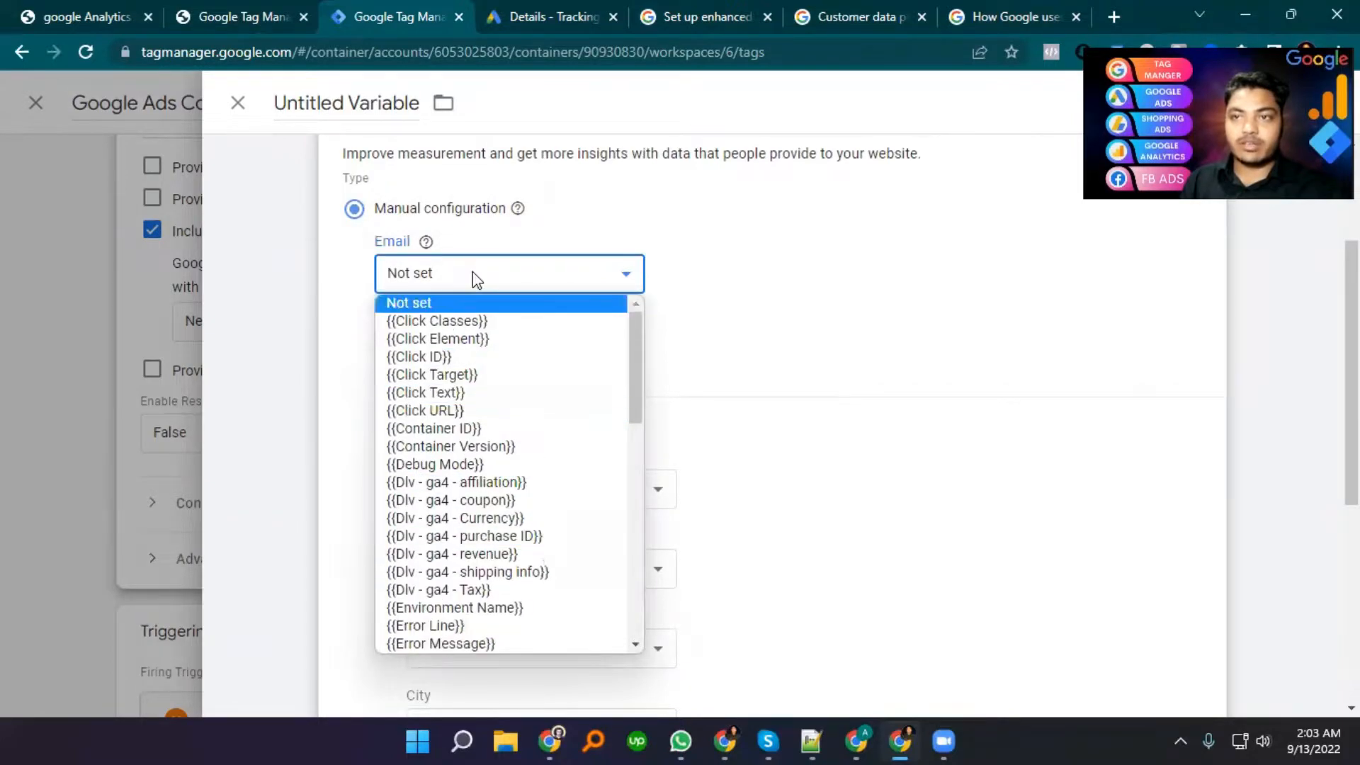
left_click(680, 229)
scroll(380, 267, "up", 3)
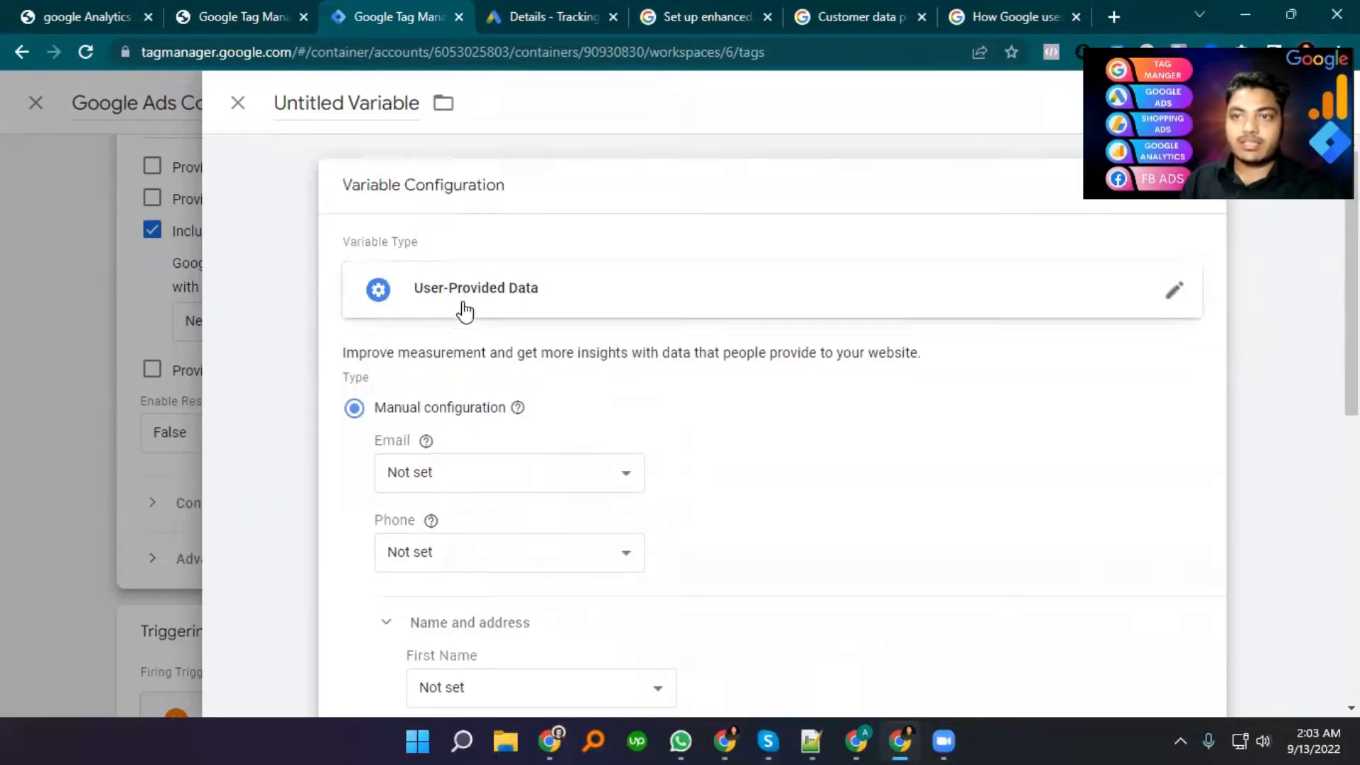
scroll(452, 357, "down", 2)
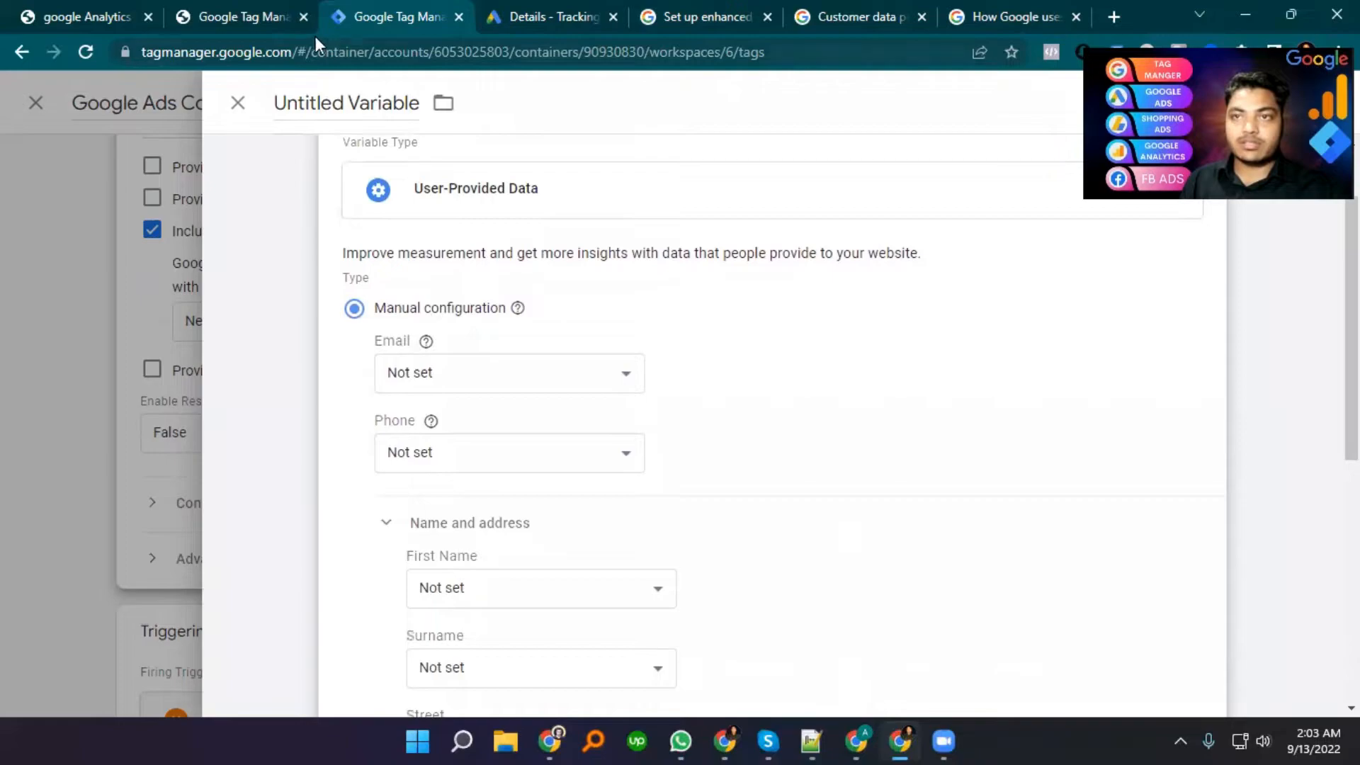
left_click(396, 367)
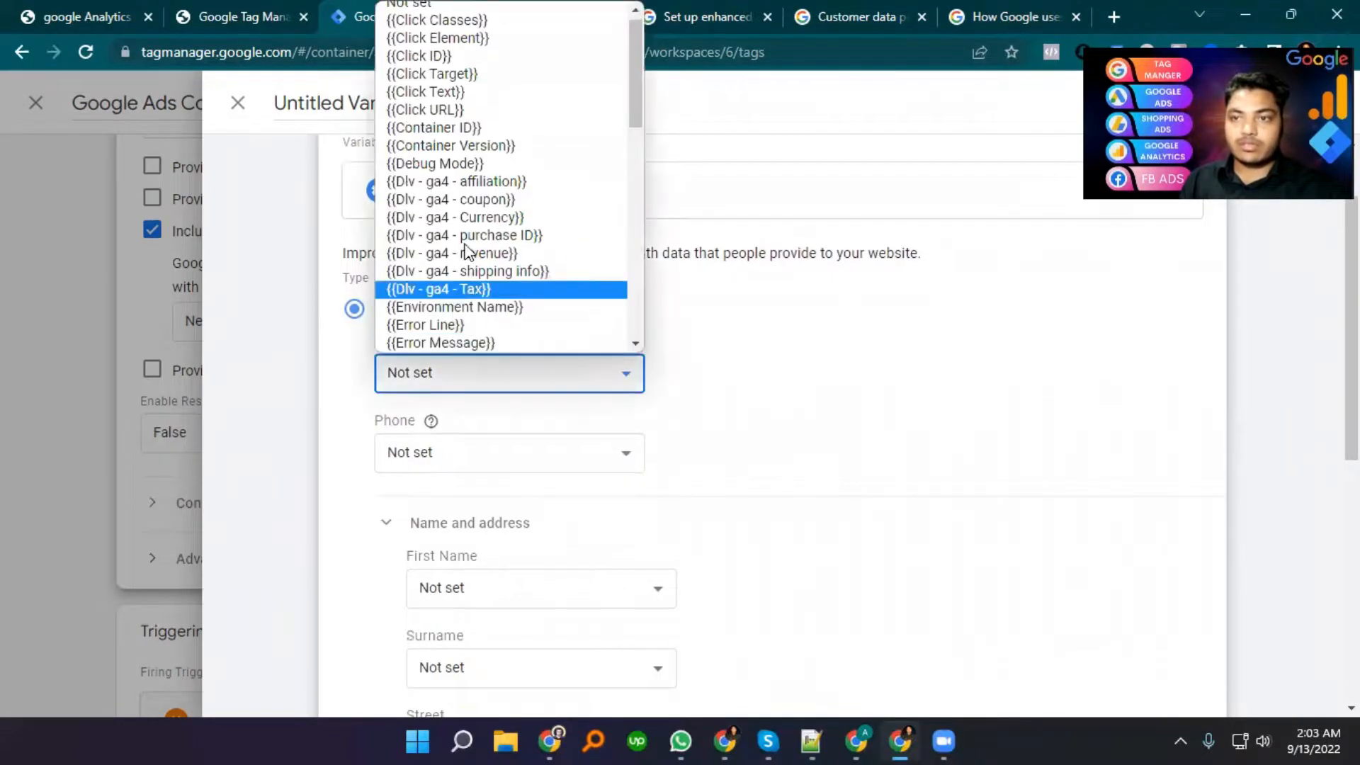
scroll(443, 315, "down", 10)
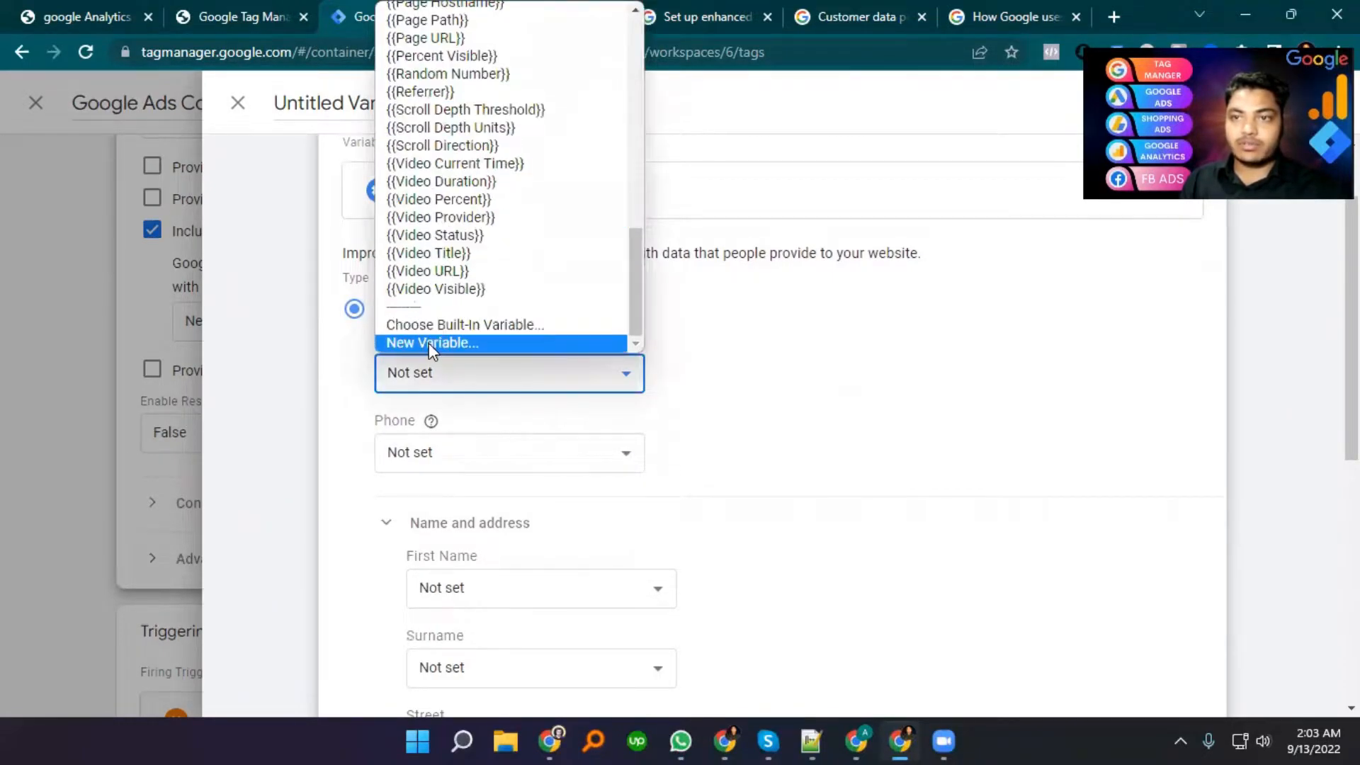
left_click(428, 342)
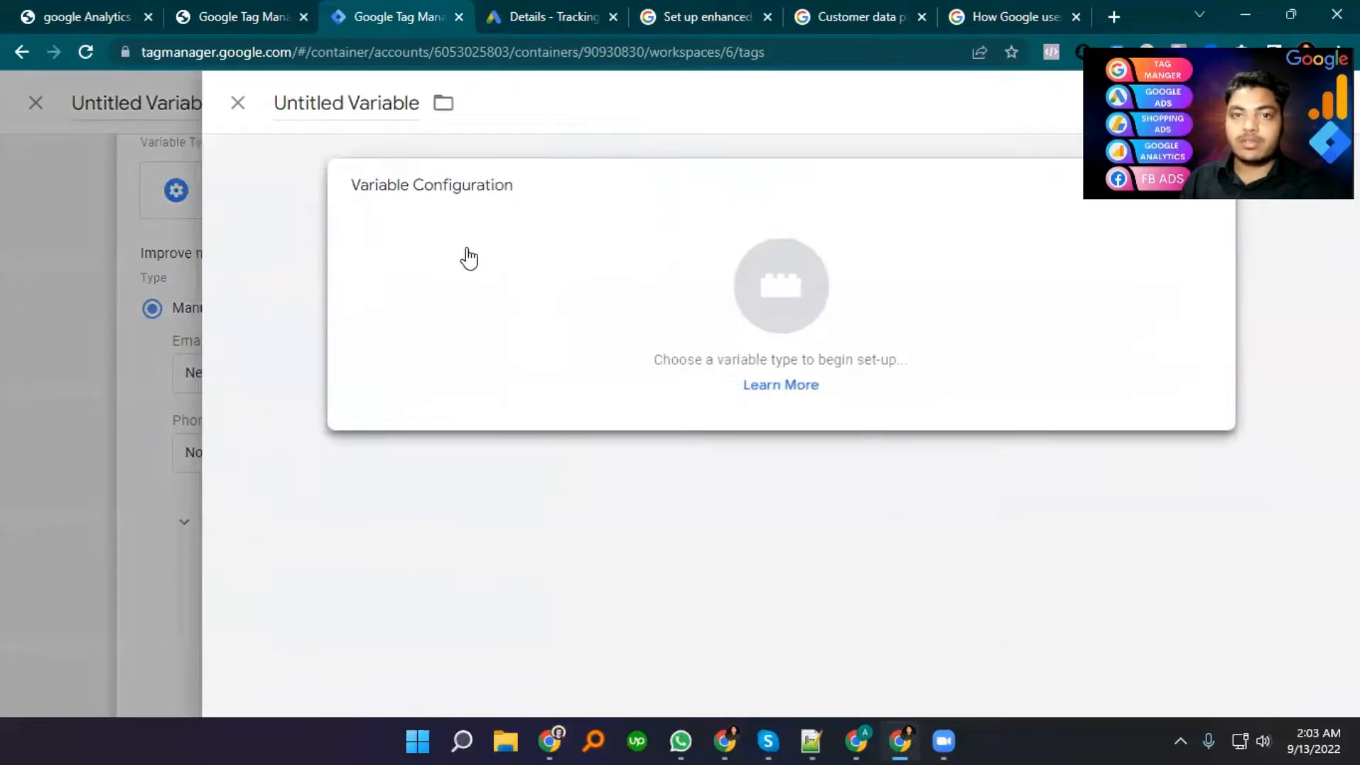
left_click(466, 256)
scroll(914, 354, "down", 2)
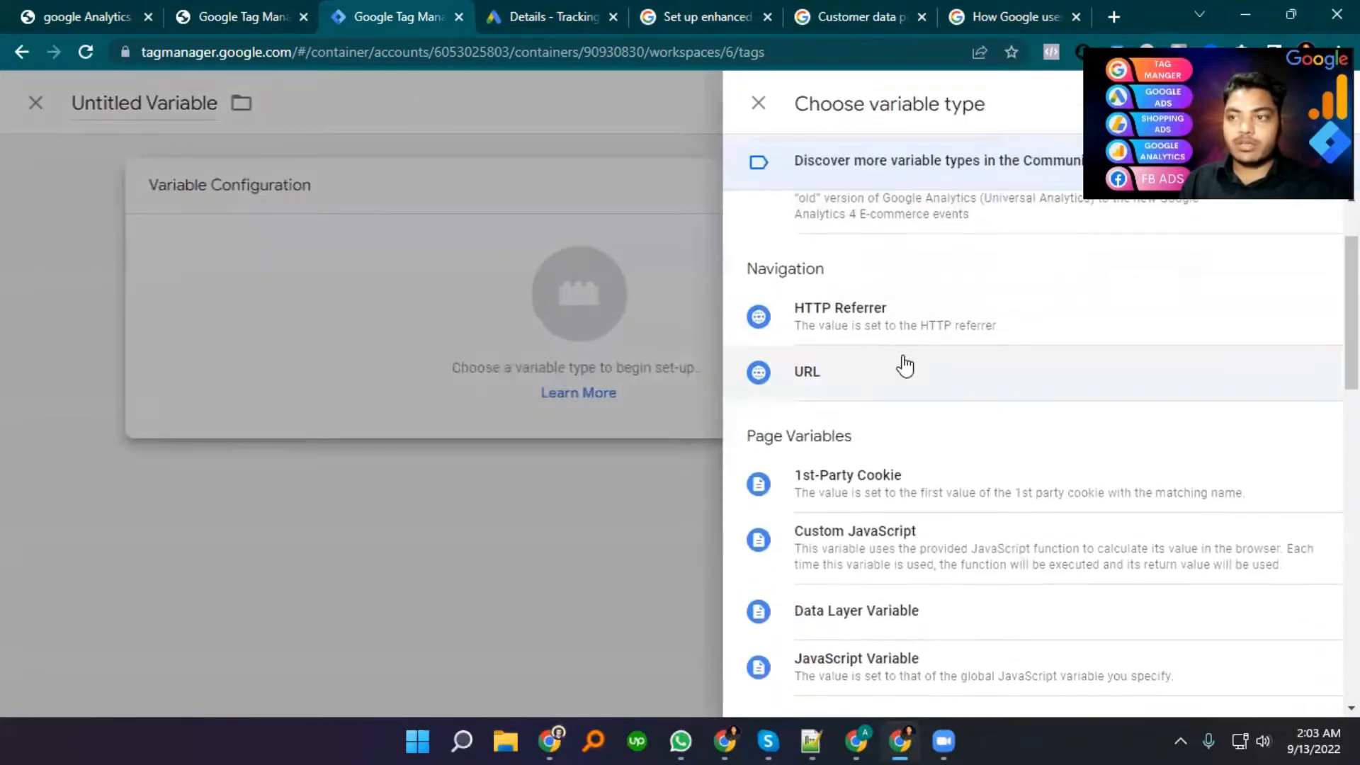
left_click(892, 552)
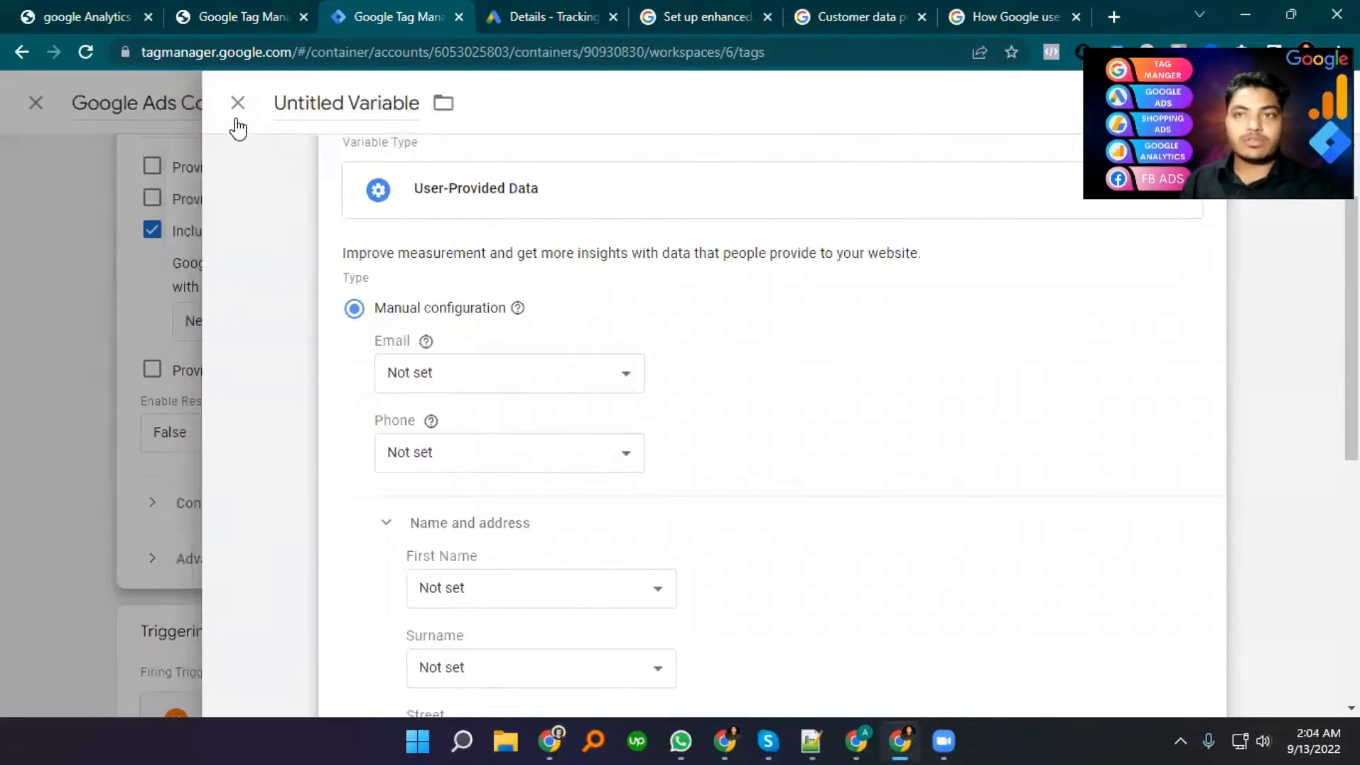
- Discard the unsaved User-Provided Data variable and the unsaved changes to the Google Ads Conversion ecommerce purchase Tracking tag
left_click(237, 103)
left_click(946, 322)
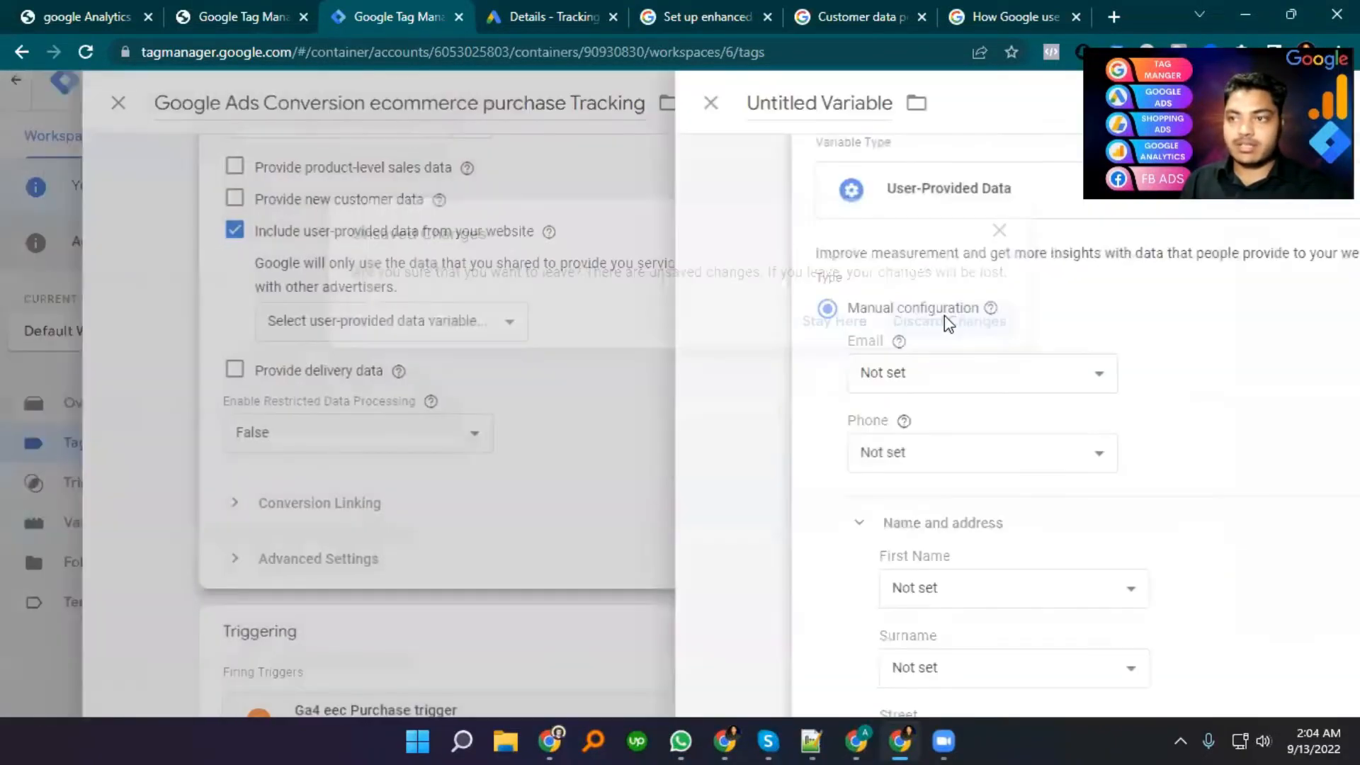
left_click(227, 103)
left_click(950, 318)
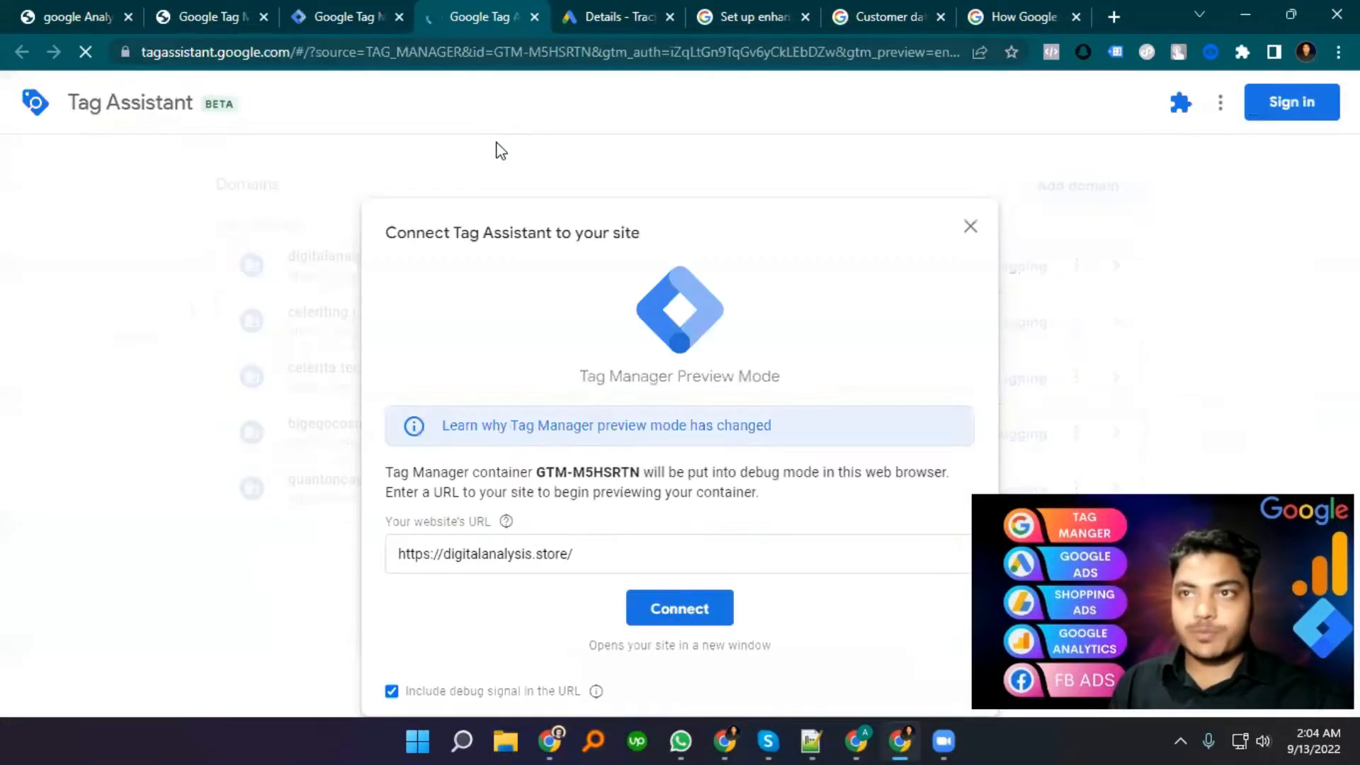
left_click(680, 612)
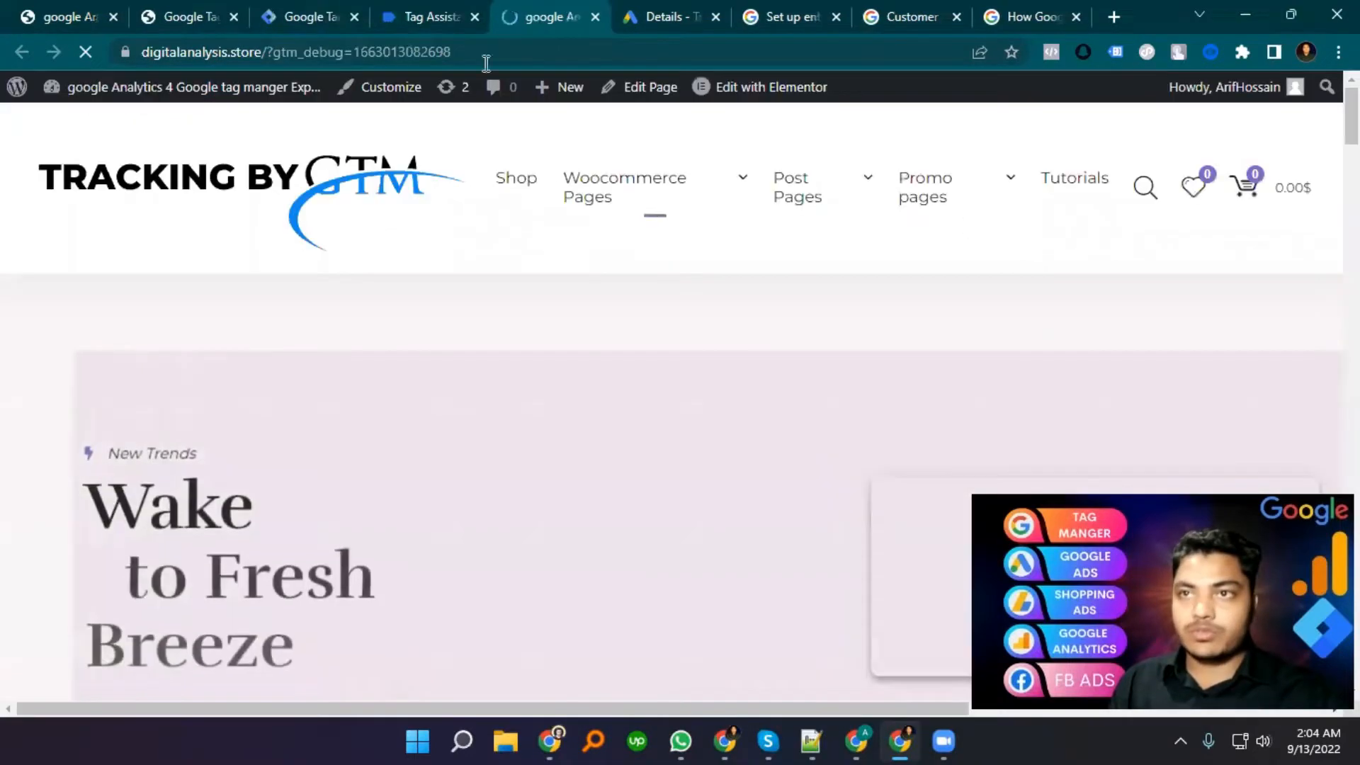
left_click(443, 15)
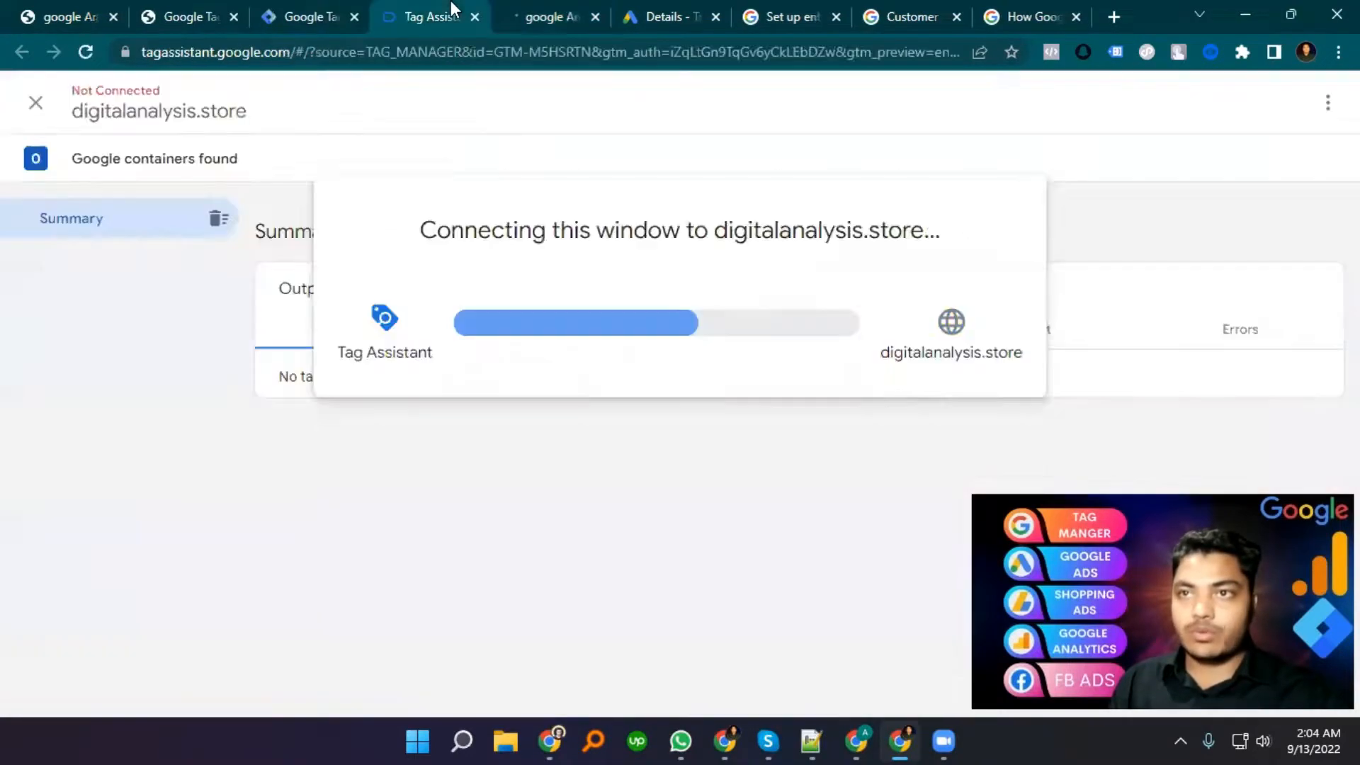
left_click(680, 457)
left_click(558, 15)
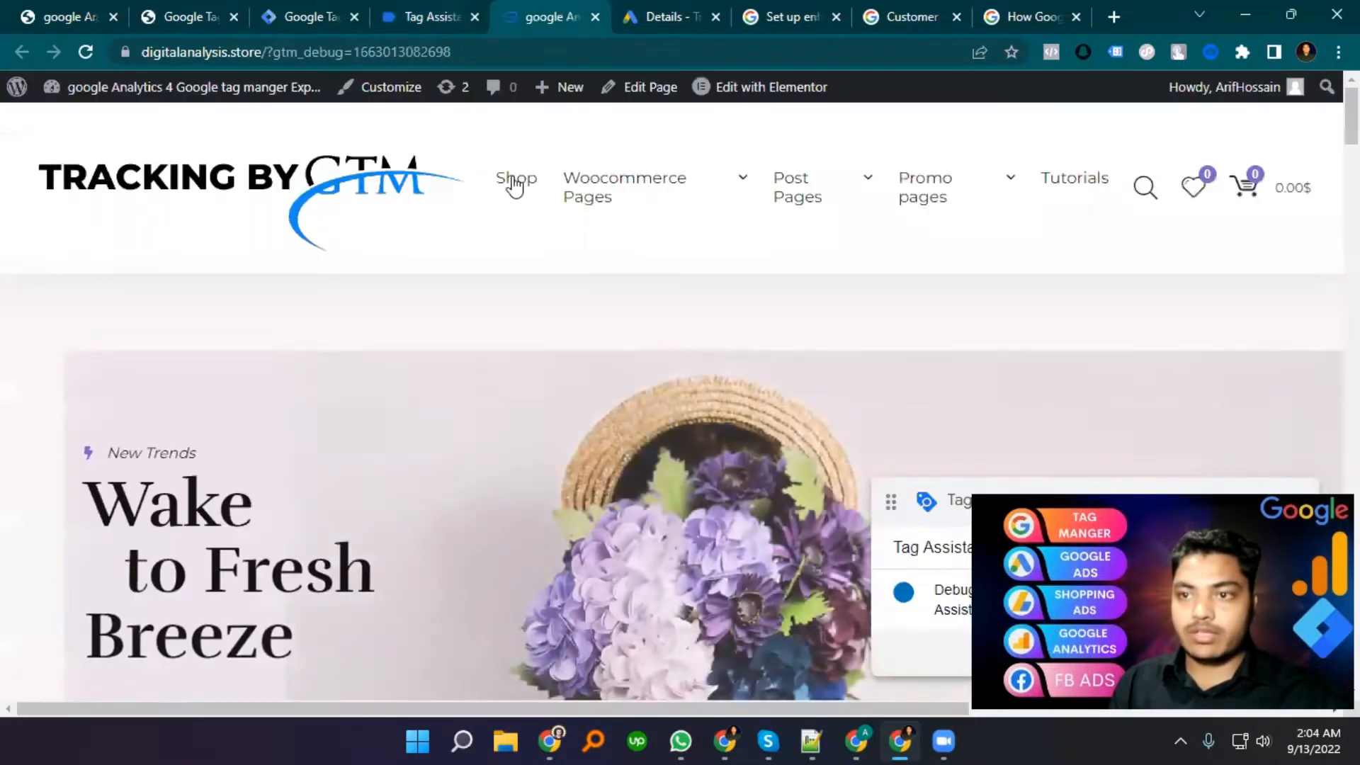
- Add one "Basic Product Layout with icon area" from the store's Shop page to the cart
left_click(520, 183)
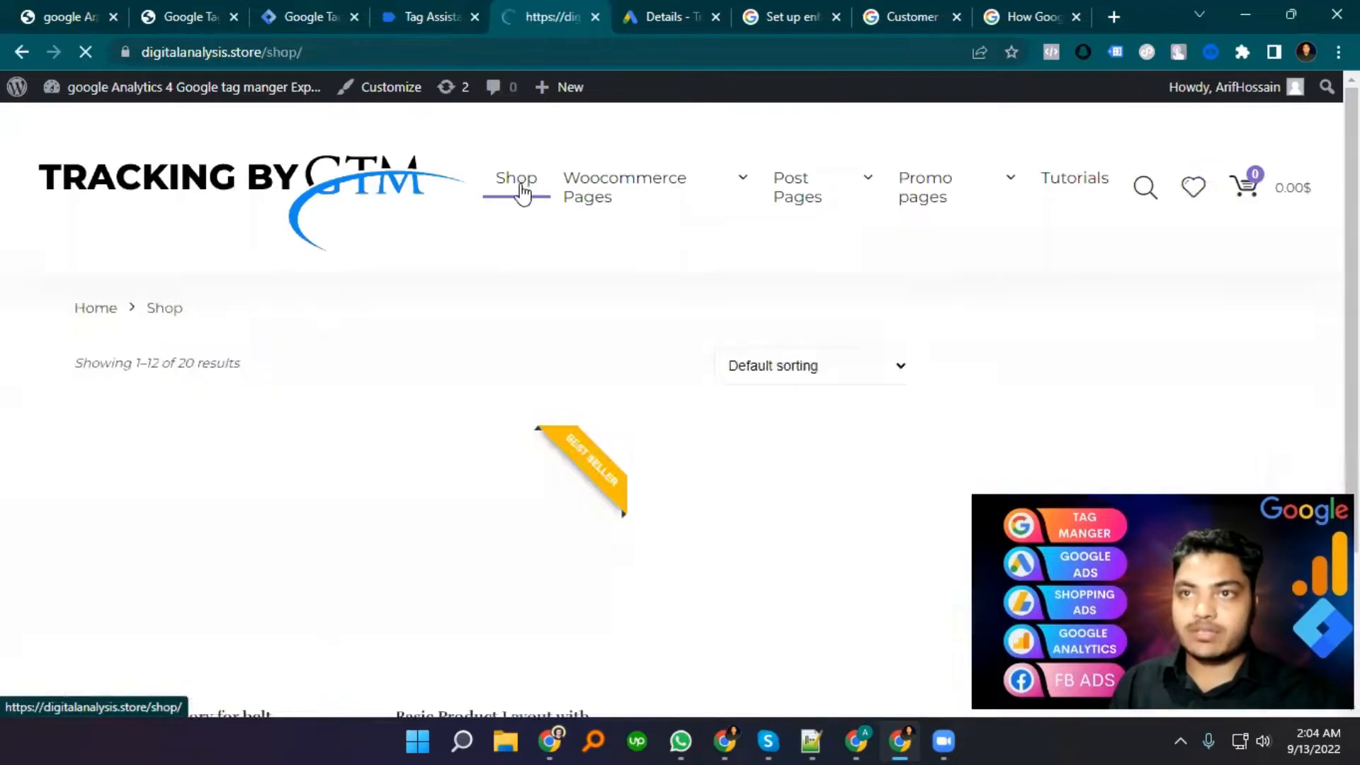
scroll(468, 355, "down", 4)
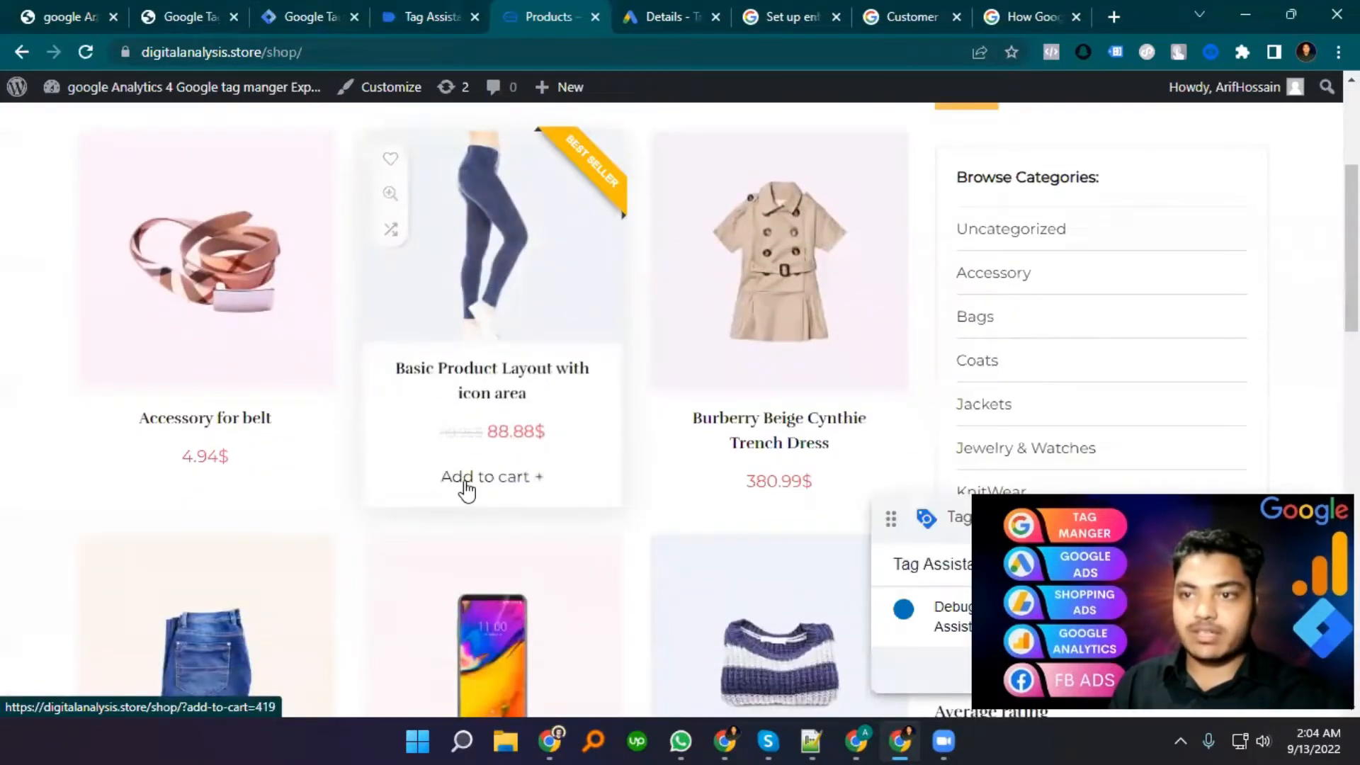
left_click(467, 487)
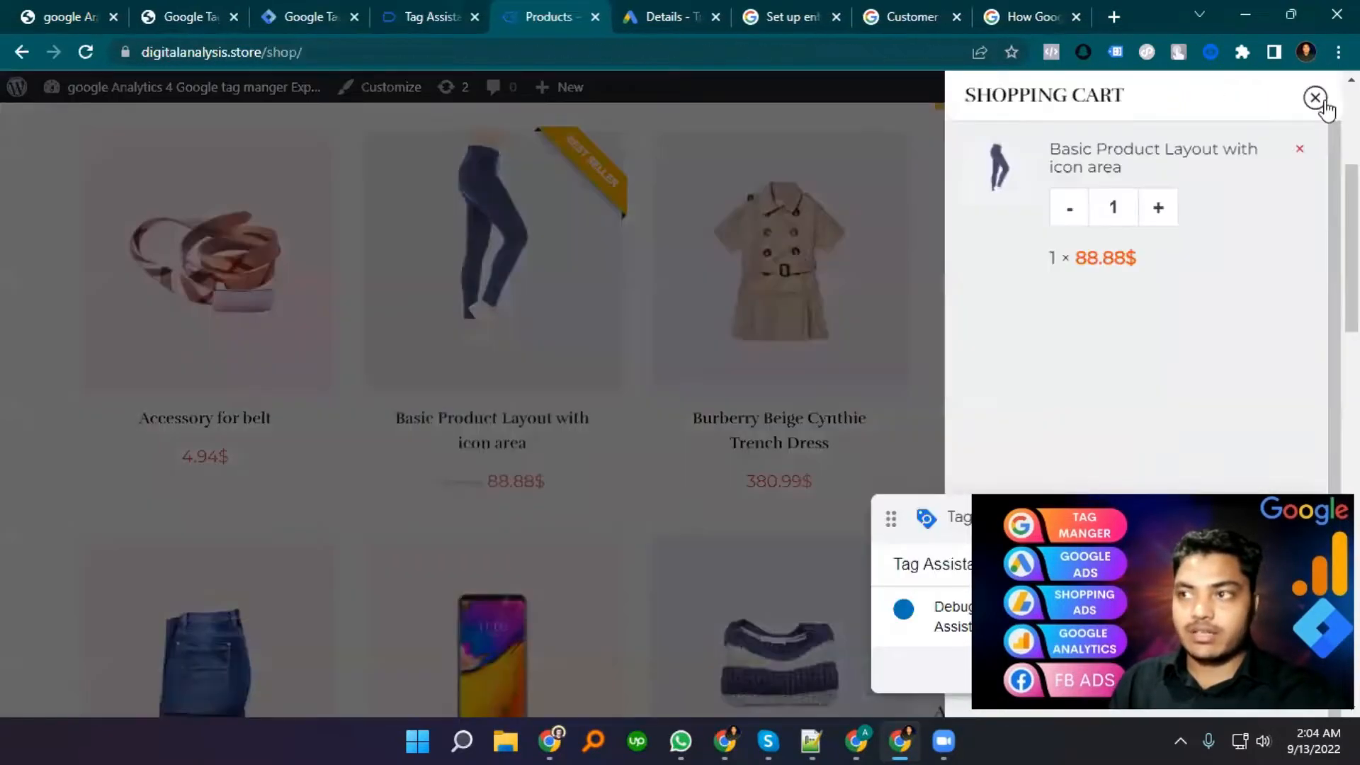
left_click(919, 307)
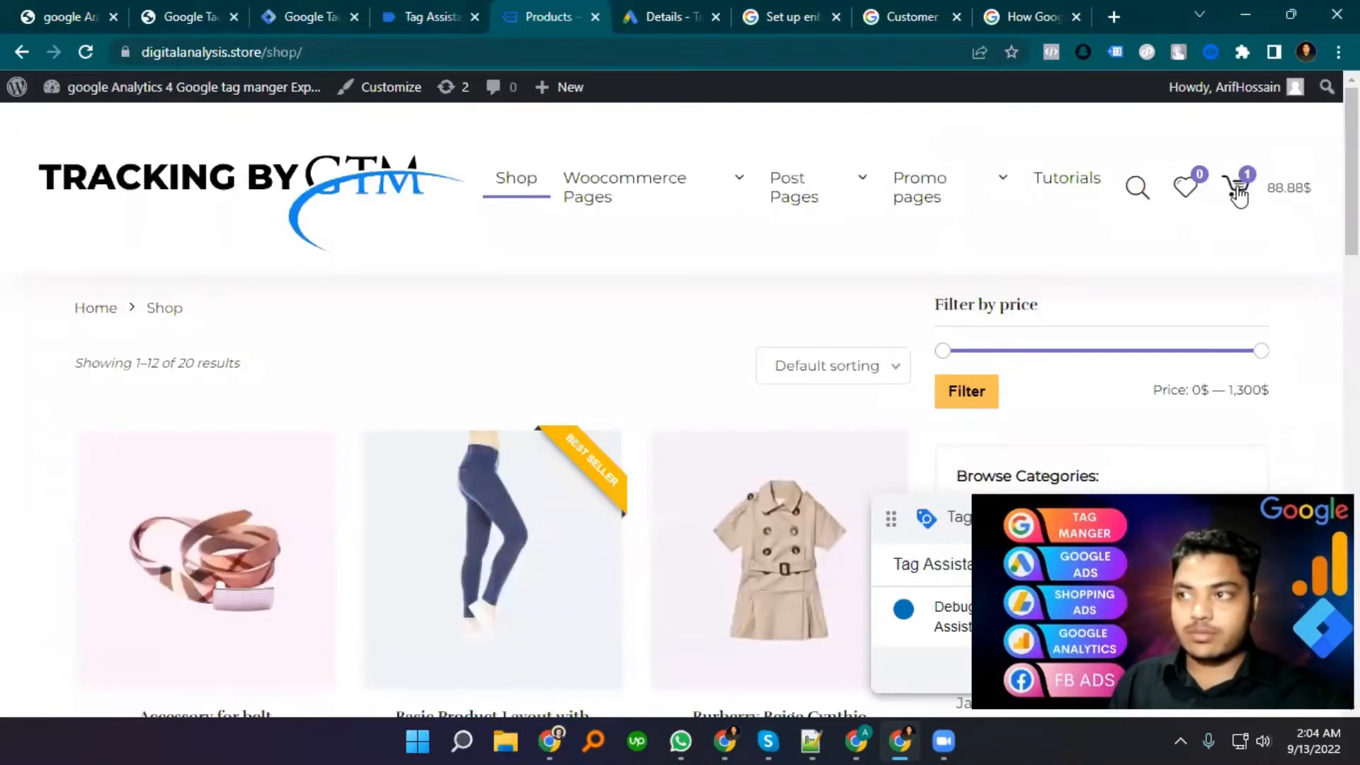
- View the shopping cart and proceed to checkout with the product in it
left_click(1237, 190)
scroll(707, 521, "down", 3)
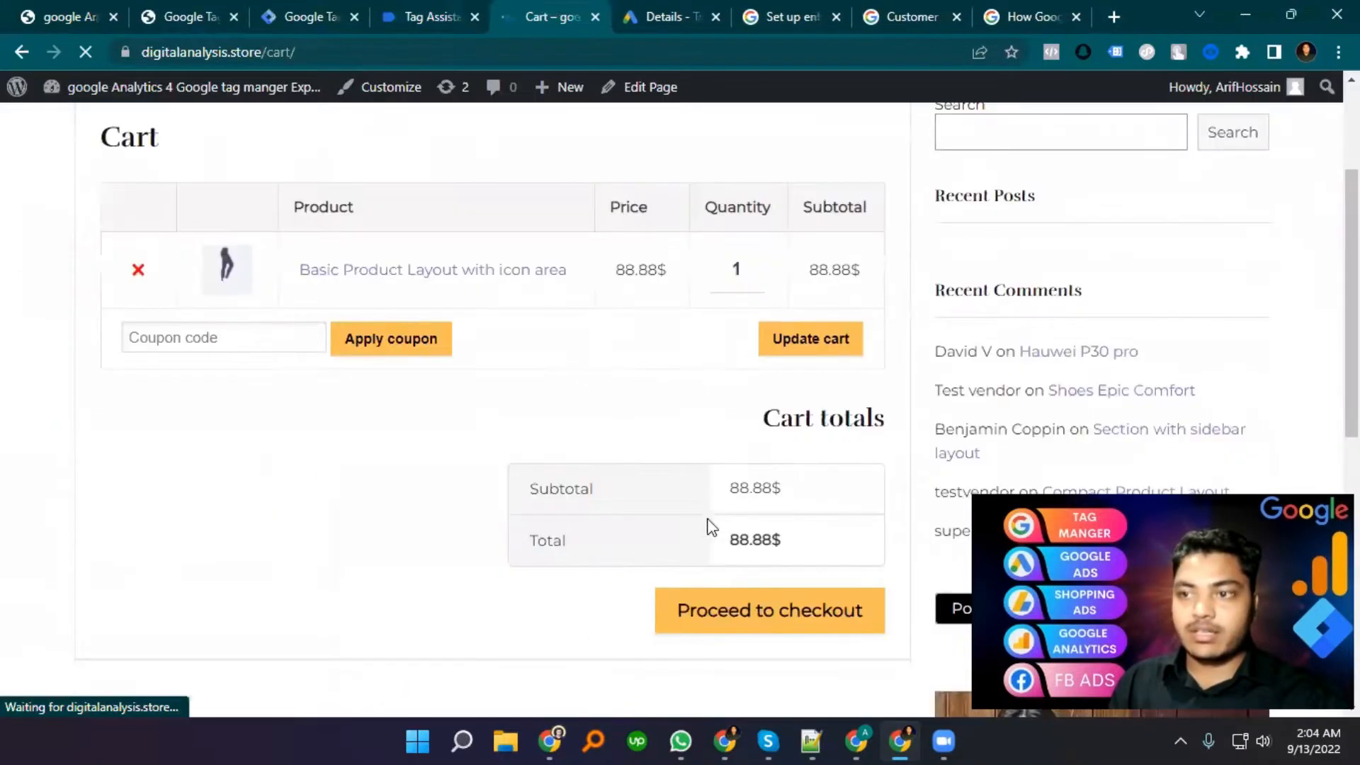
left_click(739, 627)
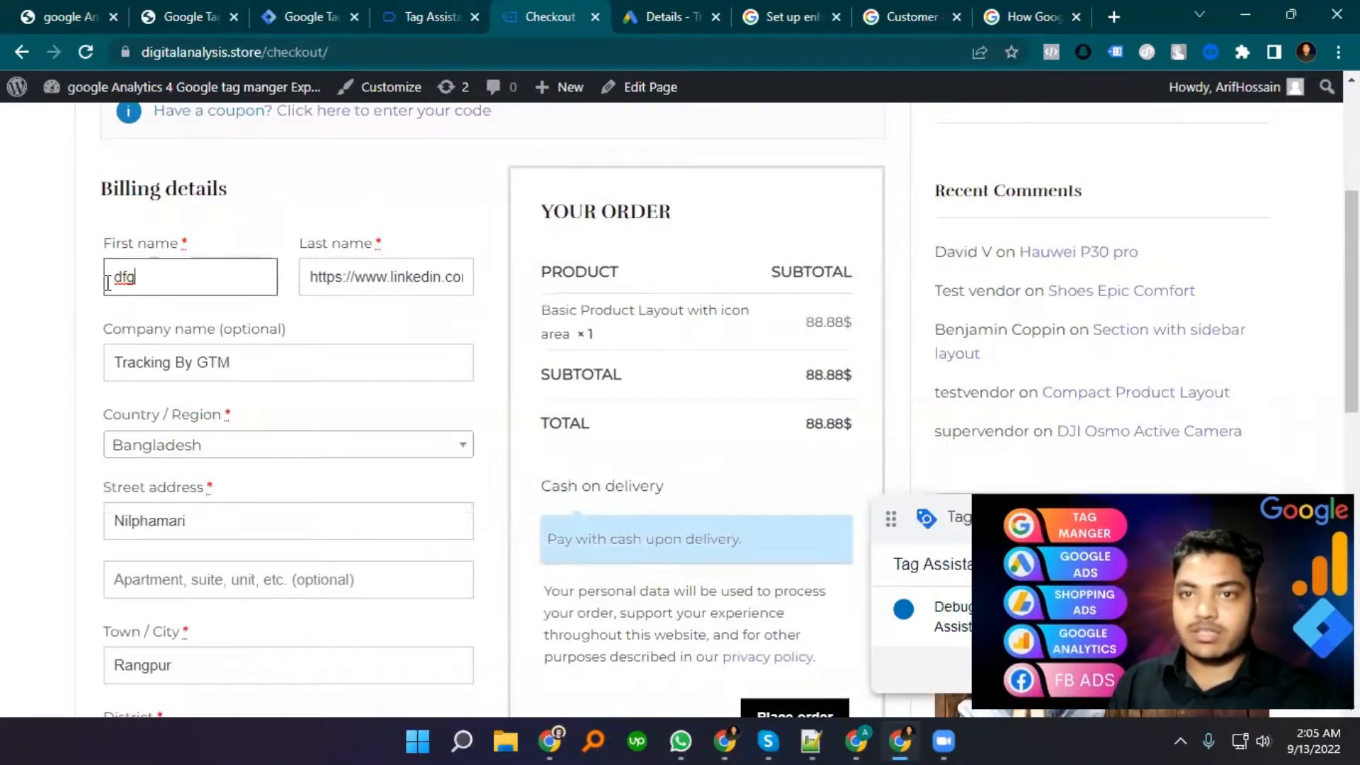
- Fill in the billing details with the test values "first name" as first name and "lasnt name" as last name
key("BackSpace")
key("BackSpace")
key("BackSpace")
type("t")
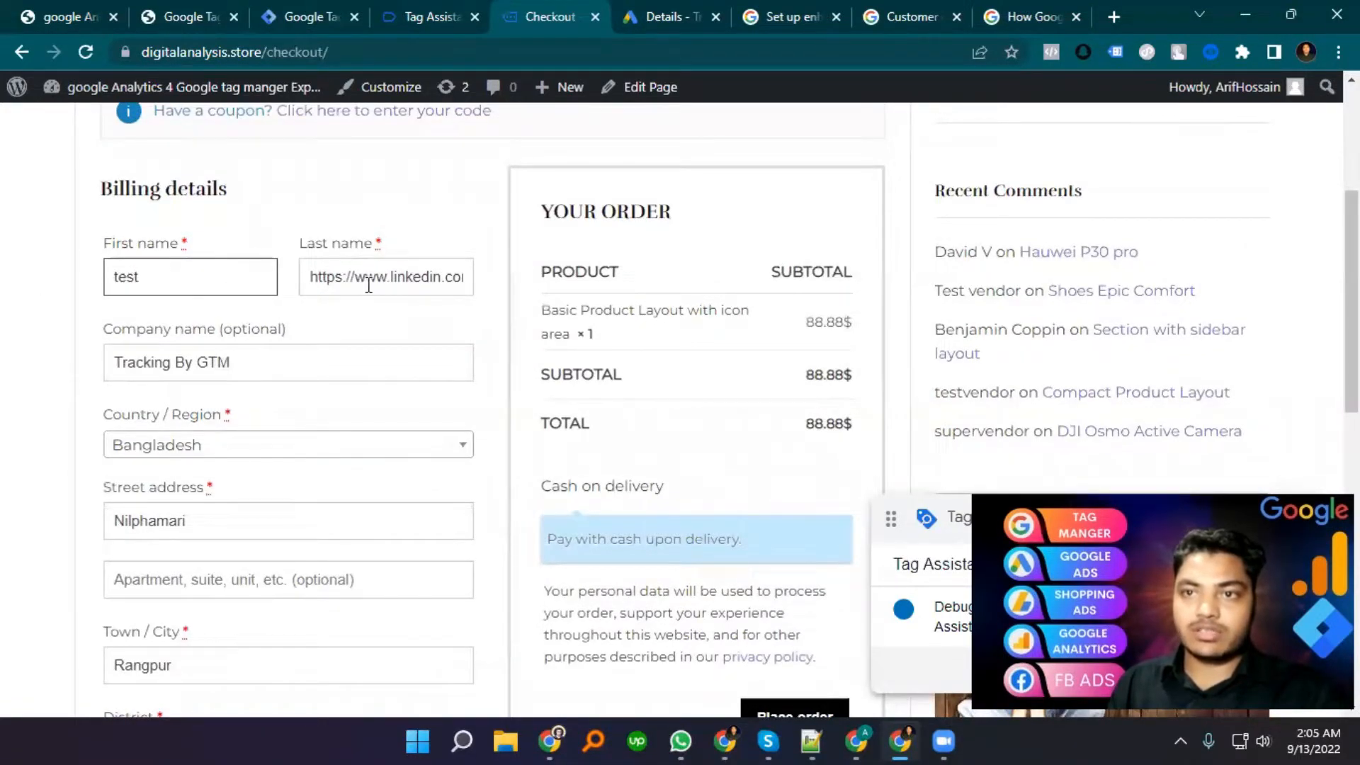
type("est")
key("Tab")
type("lasnt name")
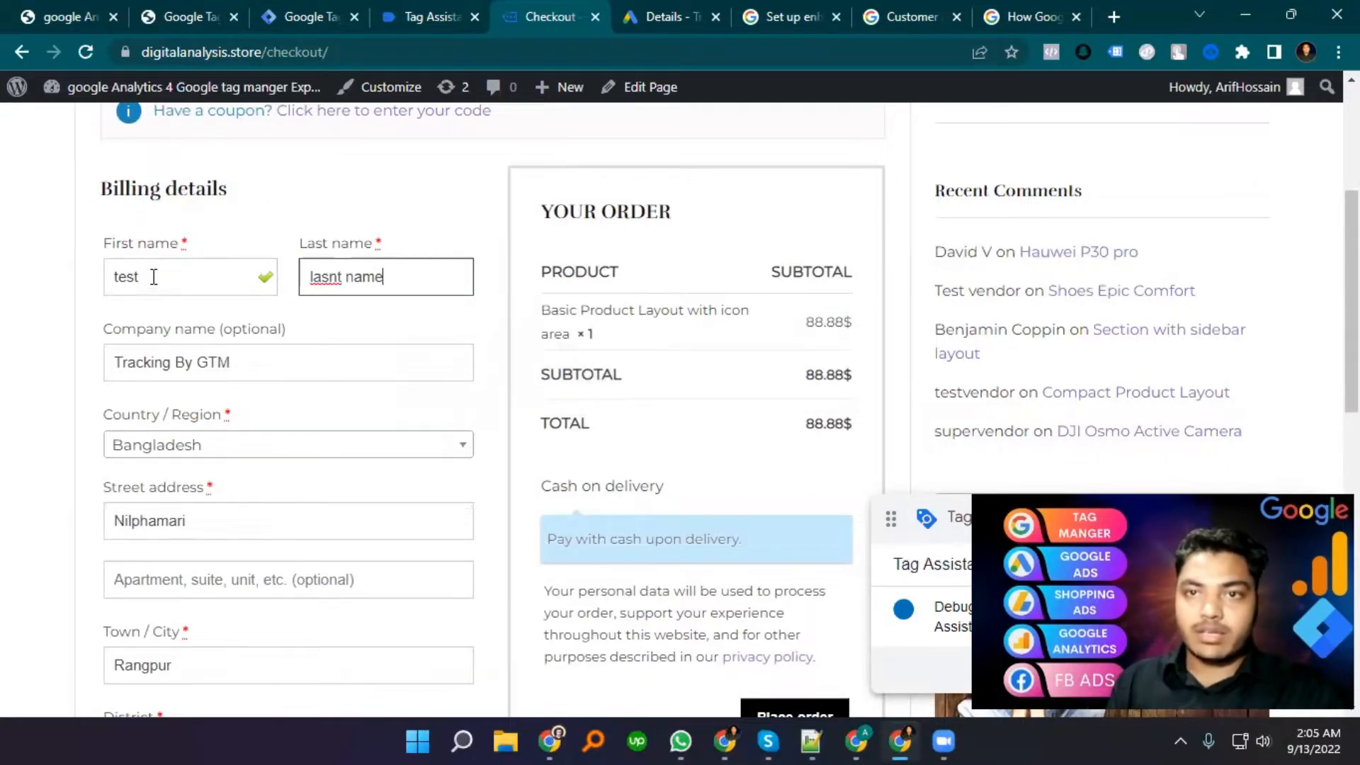
key("shift+Tab")
type("first name")
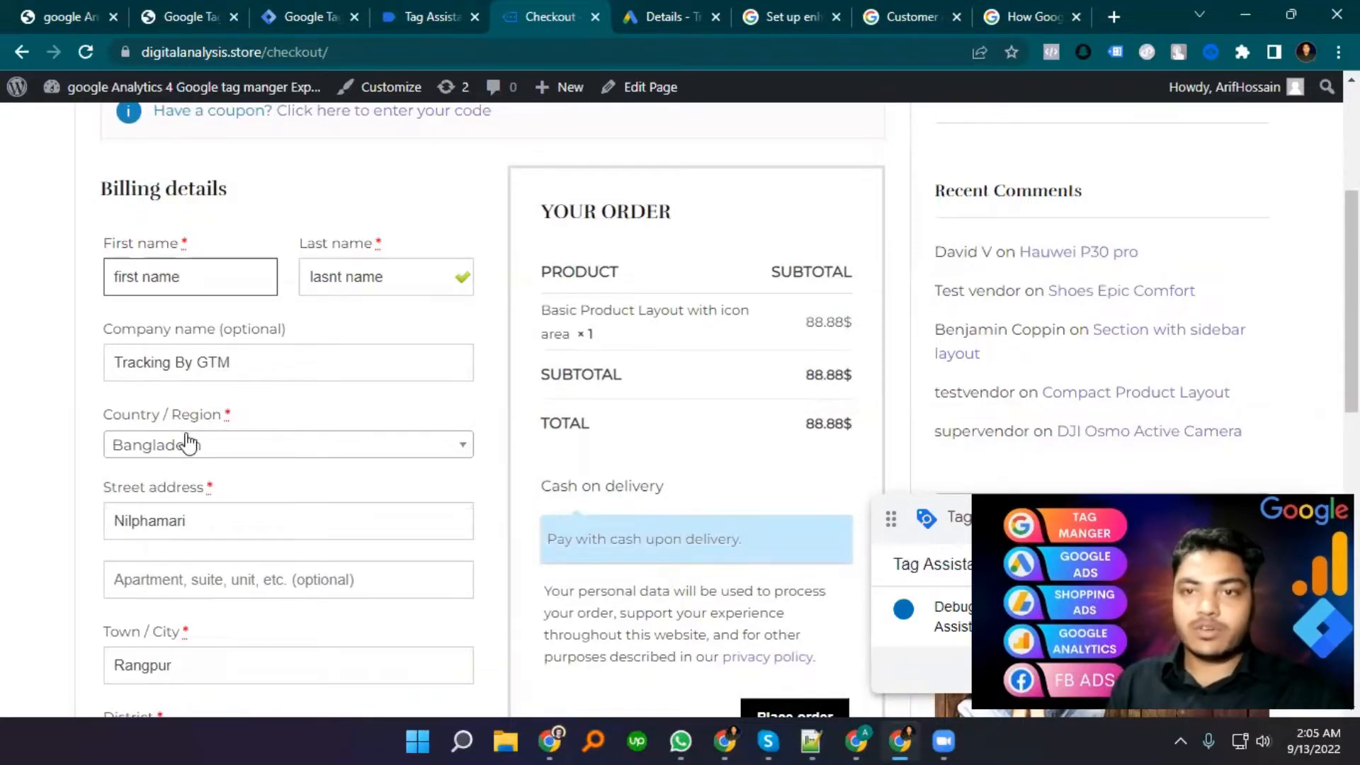
- Check the remaining billing details down to the email address and place the cash-on-delivery test order
scroll(187, 443, "down", 5)
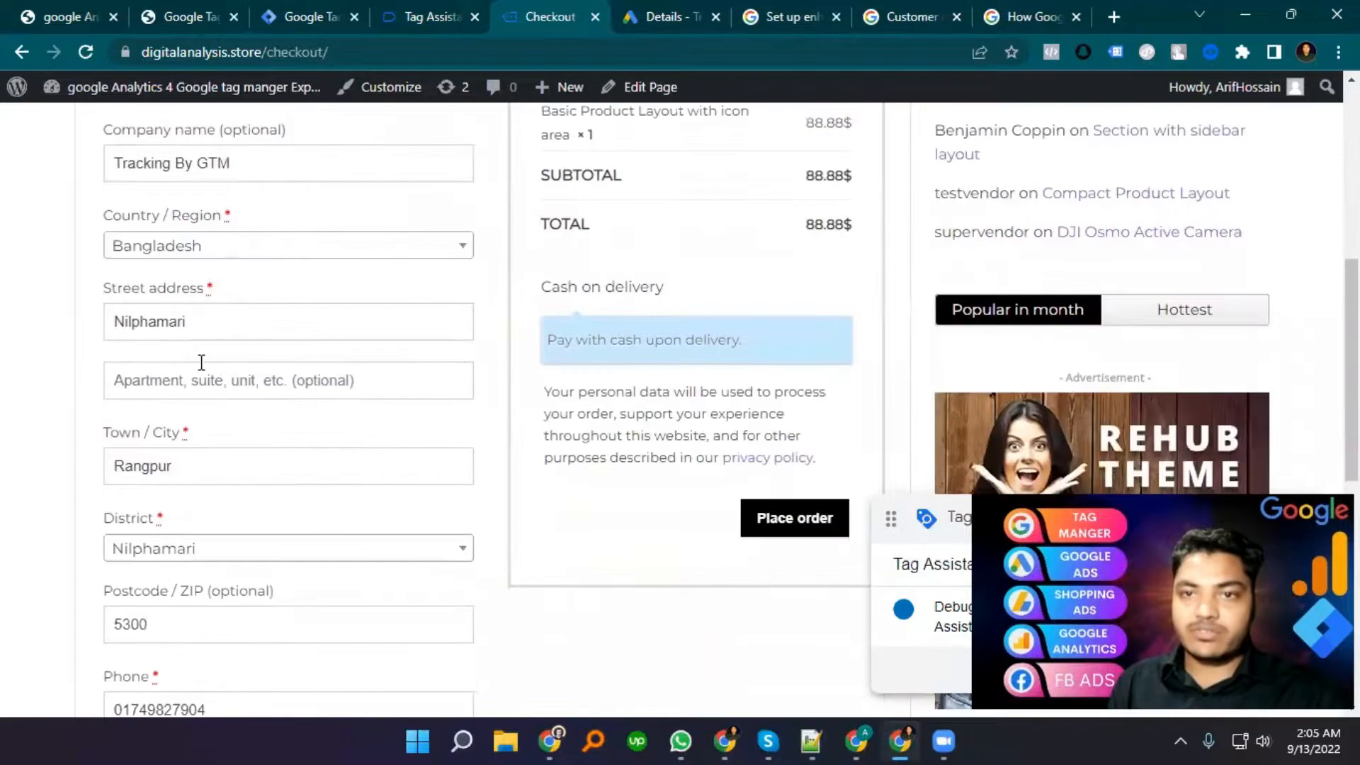
scroll(255, 538, "down", 3)
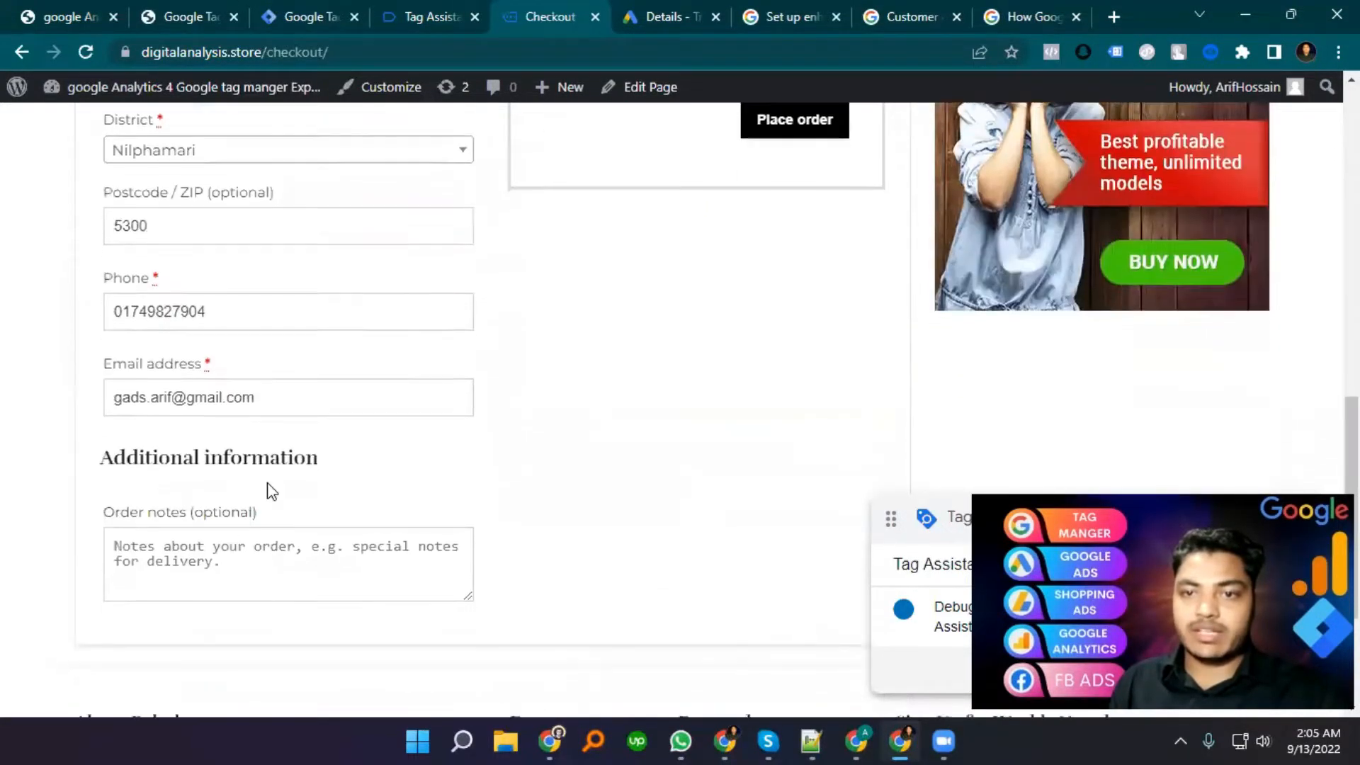
scroll(267, 485, "up", 3)
left_click(796, 320)
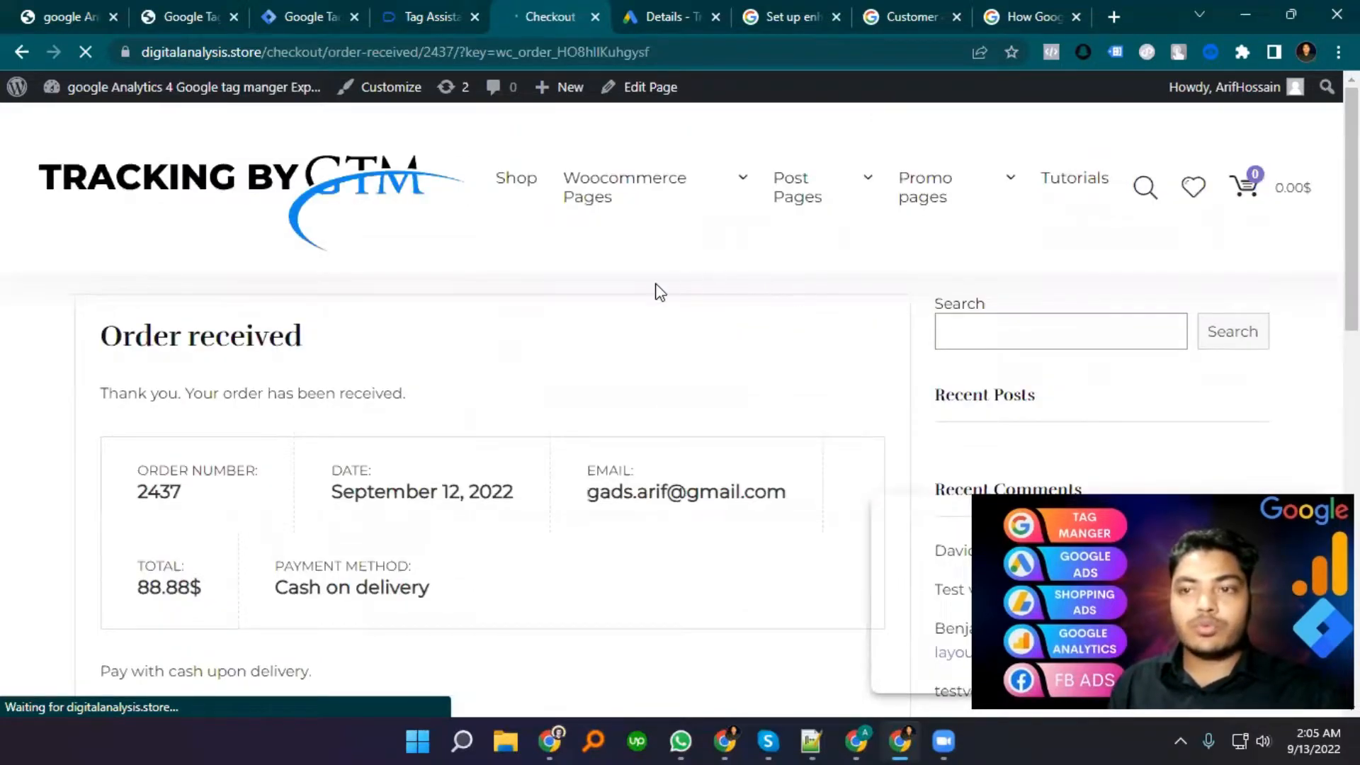
- Examine the order details and the customer's billing address, phone and email on the Order received page
scroll(476, 364, "down", 1)
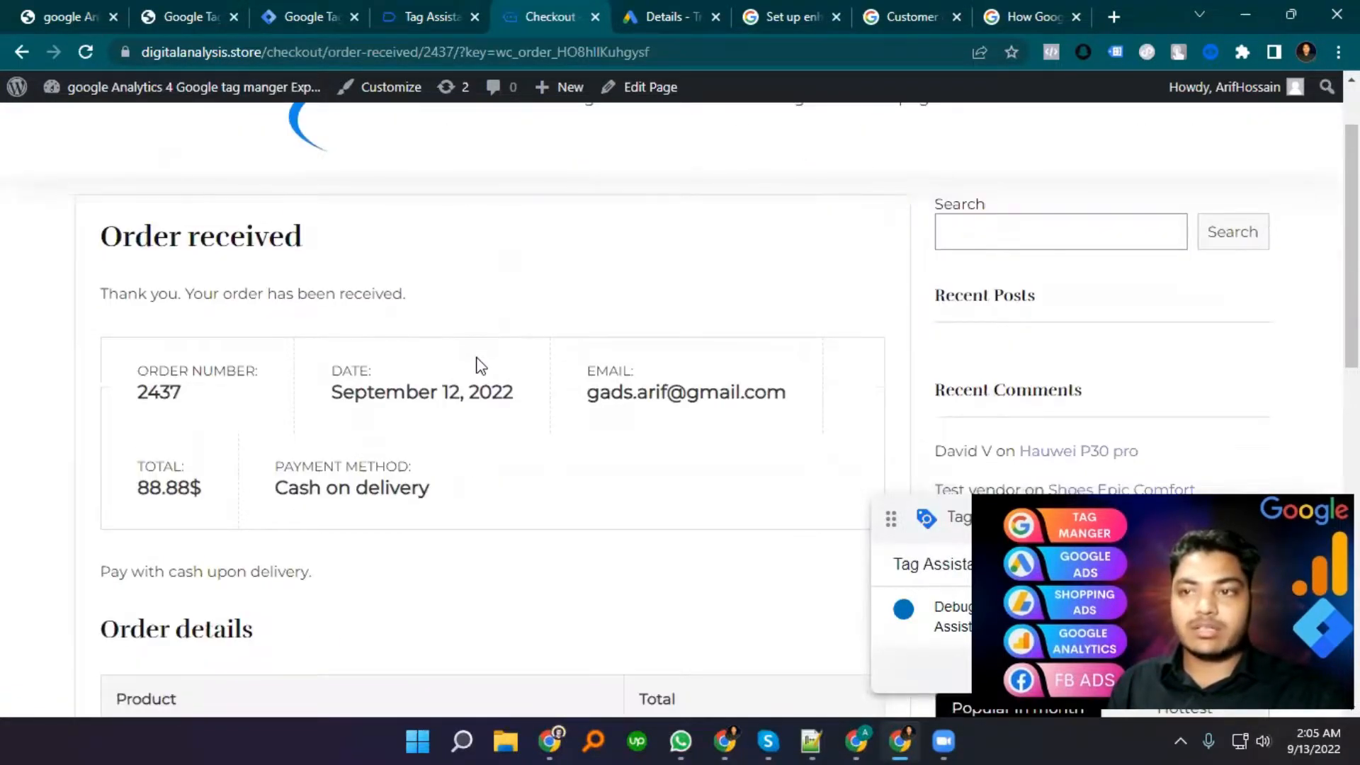
scroll(476, 364, "down", 8)
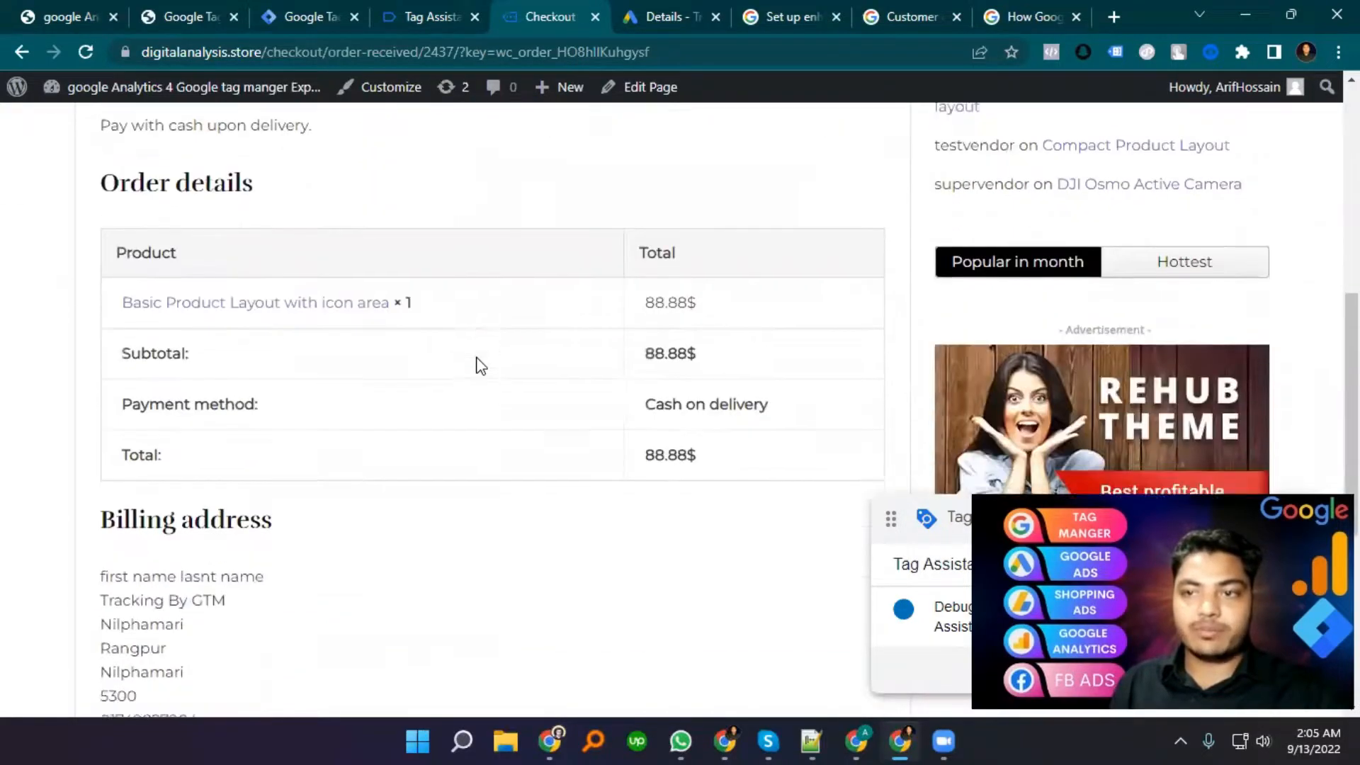
scroll(221, 494, "down", 1)
left_click_drag(97, 324, 215, 486)
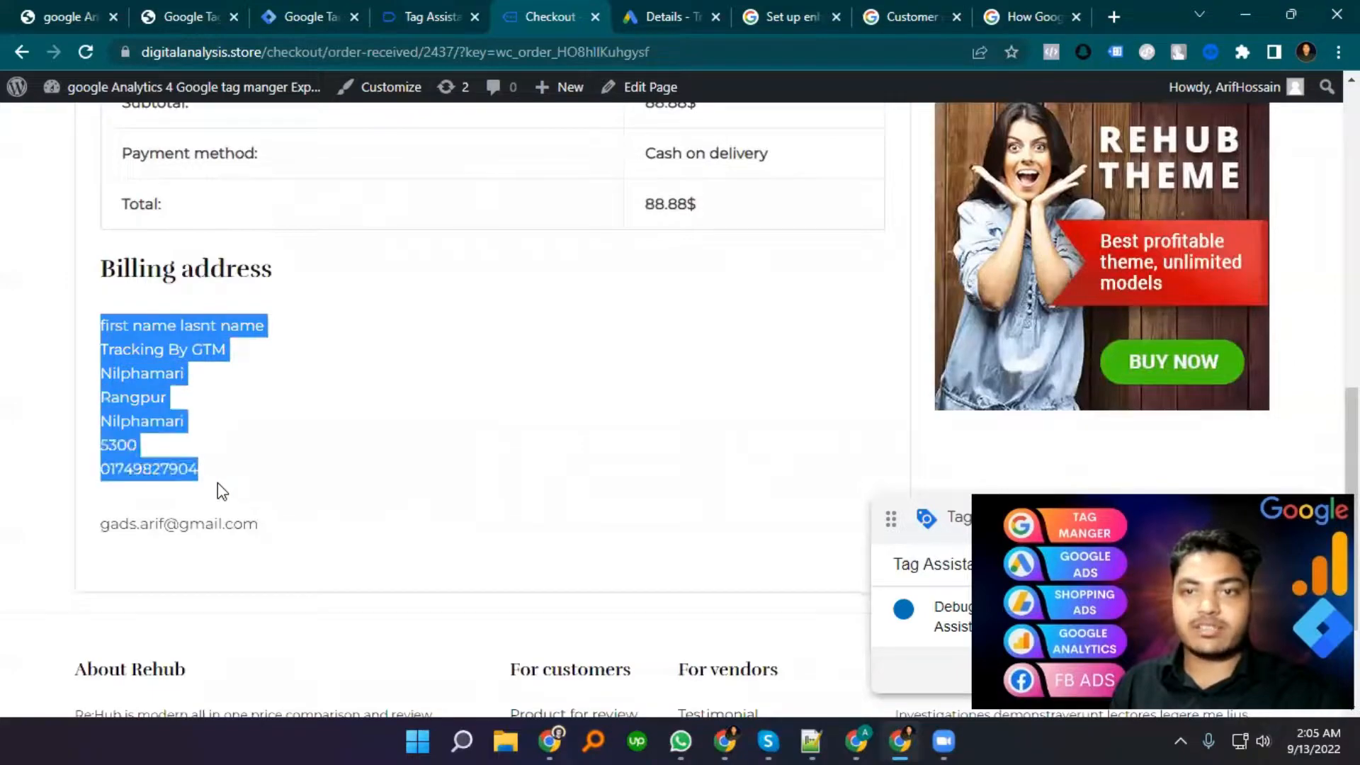
left_click(296, 511)
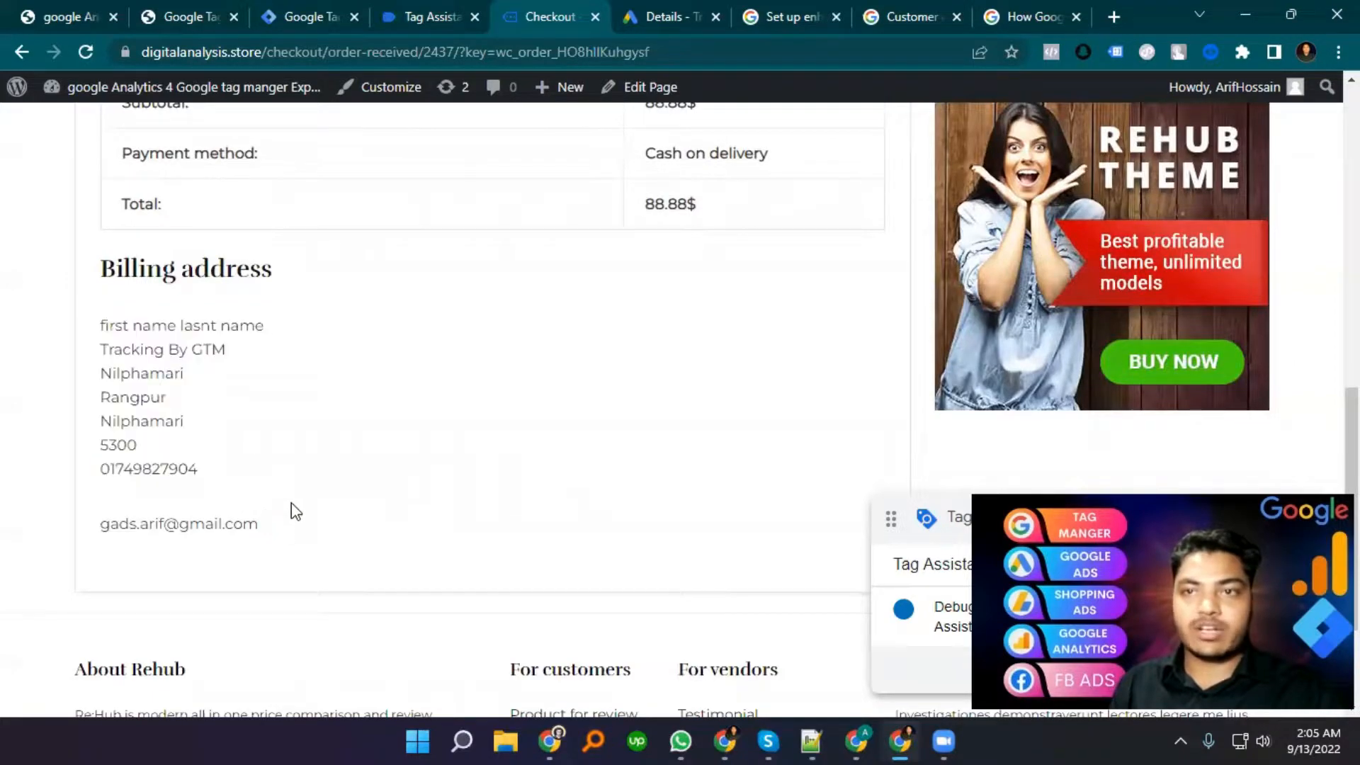
- Switch to Tag Assistant and inspect the data layer values of the gtm4wp.orderCompletedEEC event
left_click(418, 16)
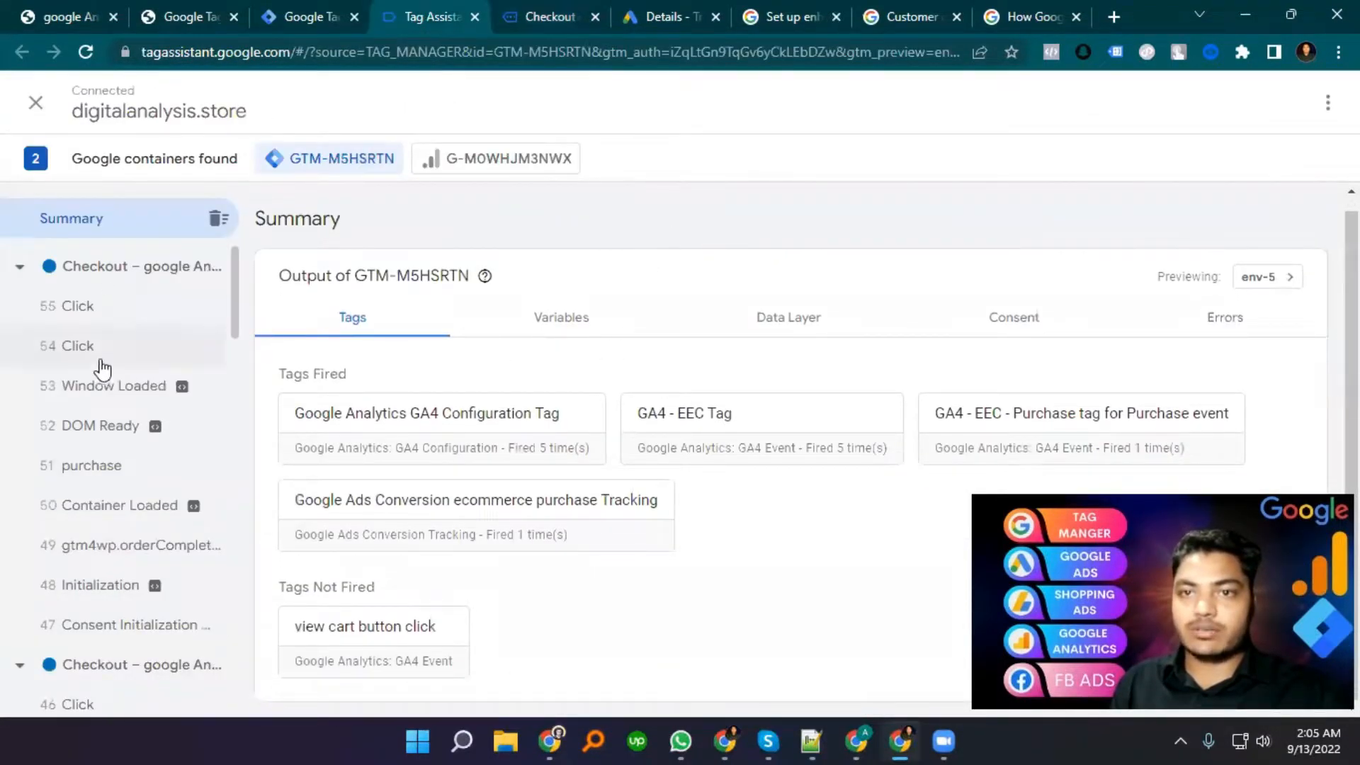
left_click(111, 547)
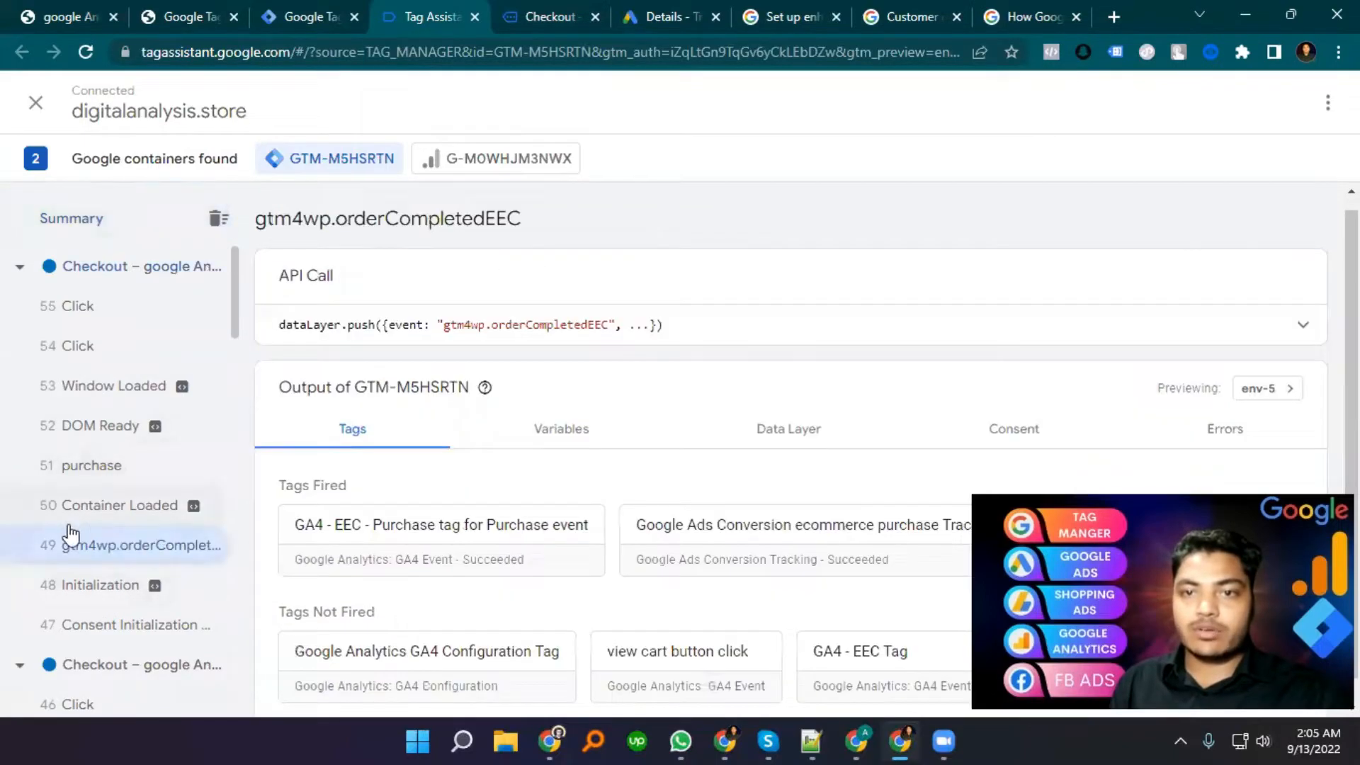
scroll(692, 306, "down", 1)
left_click(788, 404)
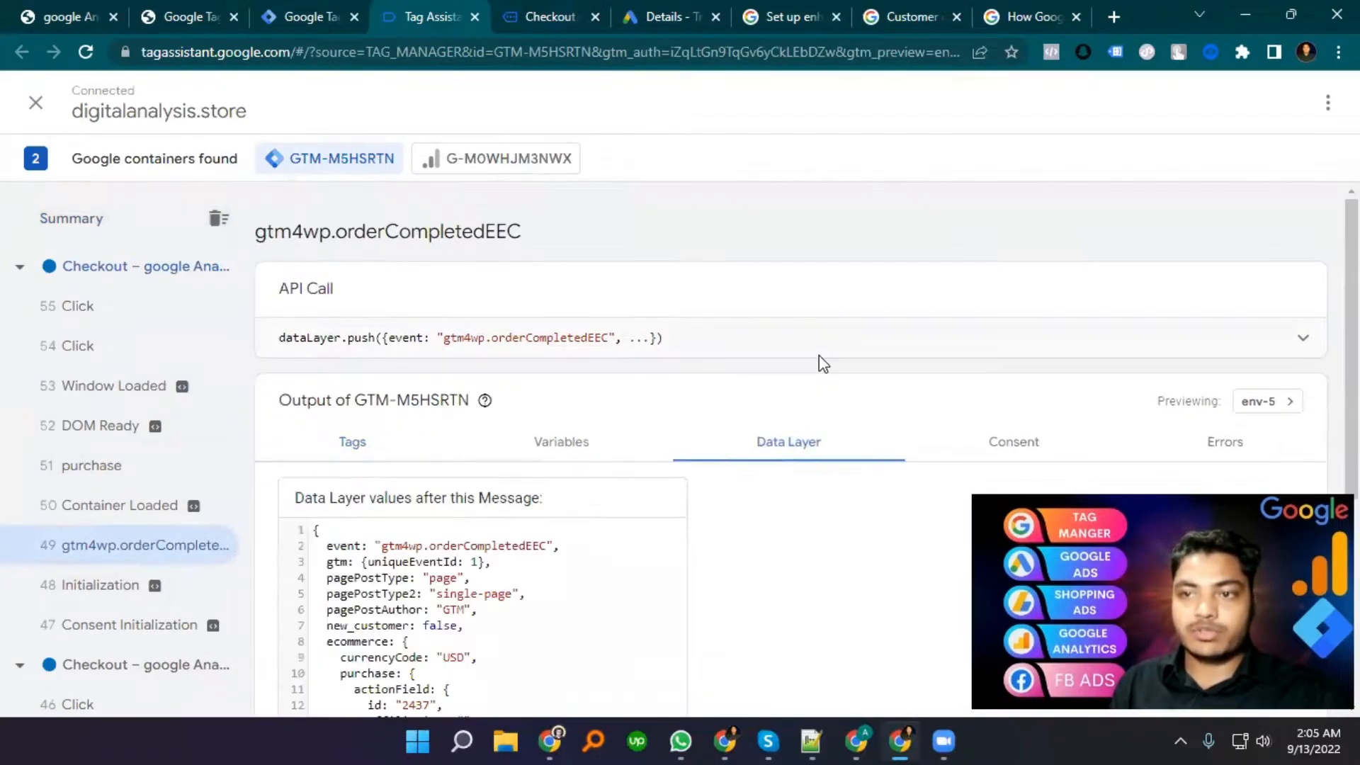
- Review the purchase values in the data layer and open the WooCommerce integration settings of the WordPress Google Tag Manager plugin
scroll(259, 459, "down", 5)
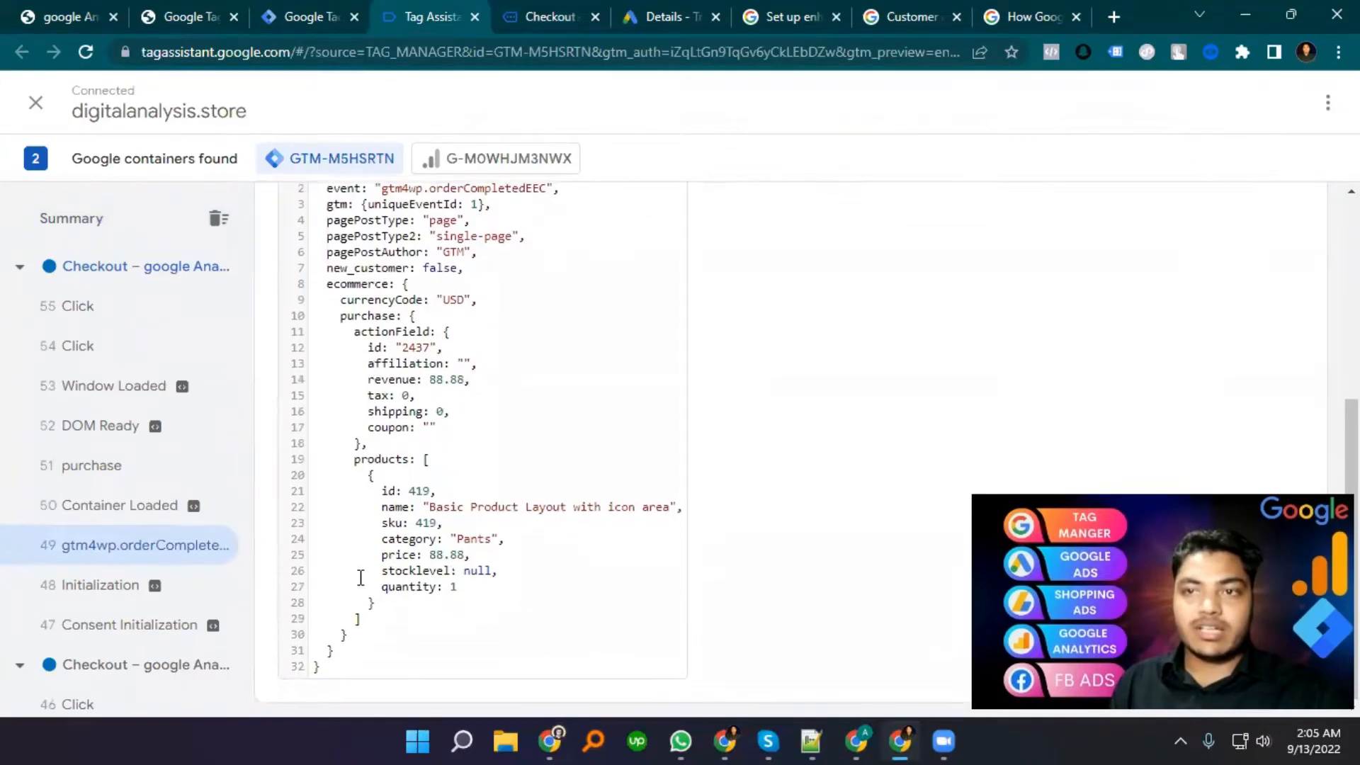
scroll(397, 481, "up", 3)
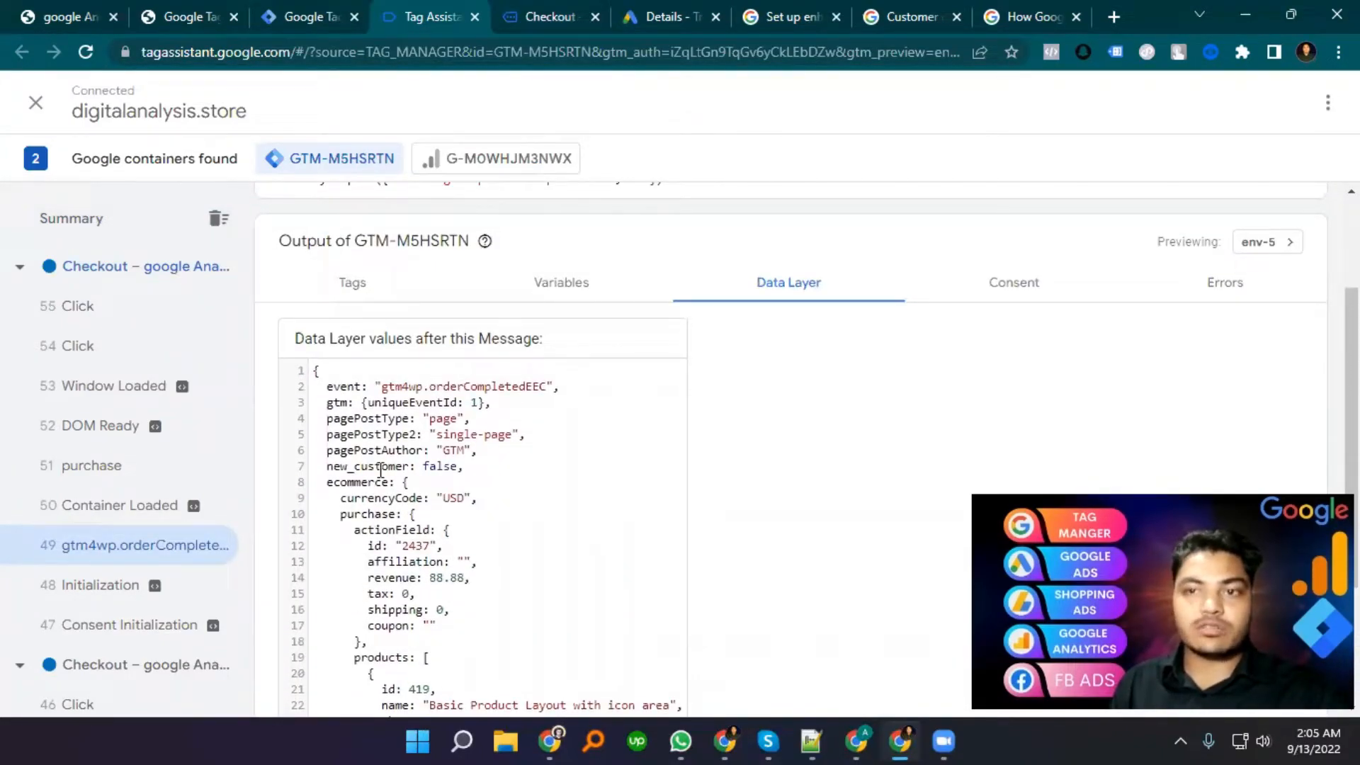
left_click(259, 10)
left_click(194, 6)
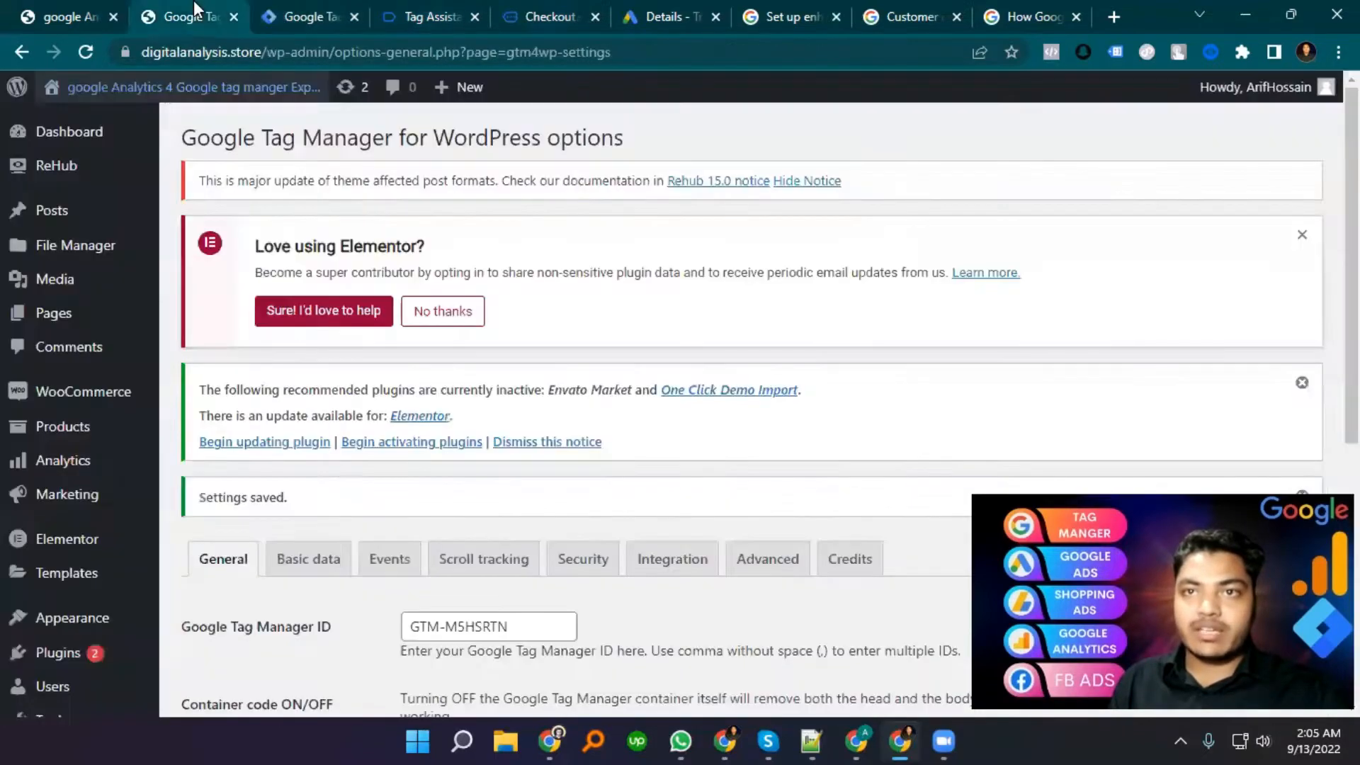
scroll(613, 563, "down", 3)
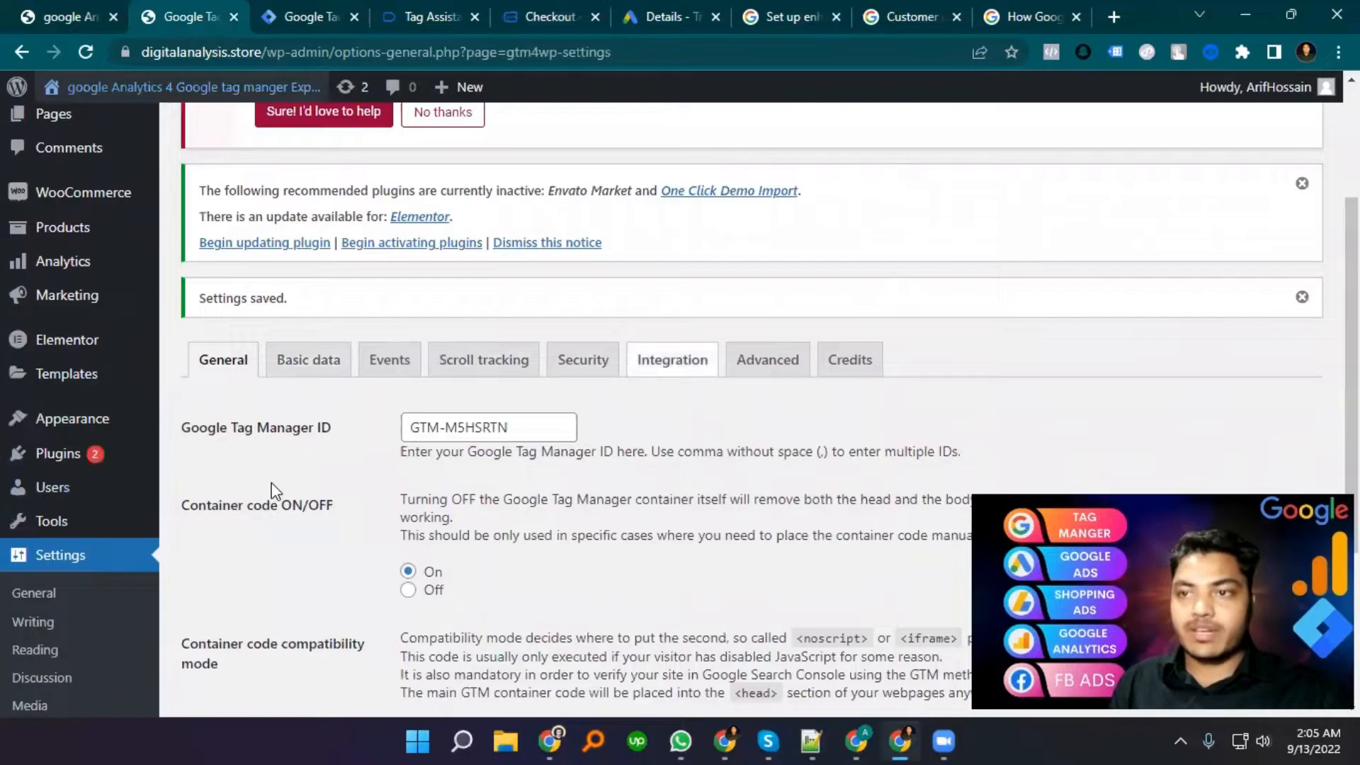
left_click(677, 362)
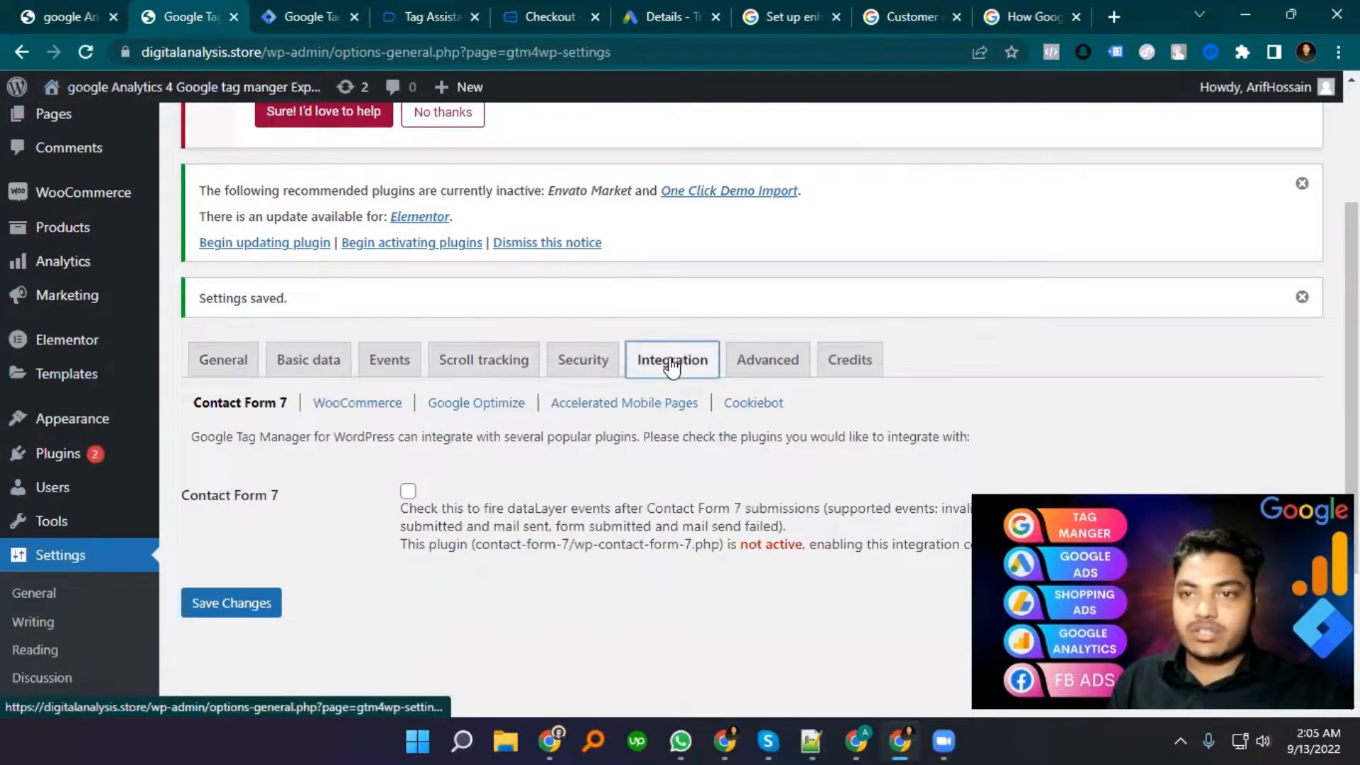
left_click(357, 402)
- Enable customer data and order data in the data layer and save the plugin settings
scroll(361, 467, "down", 8)
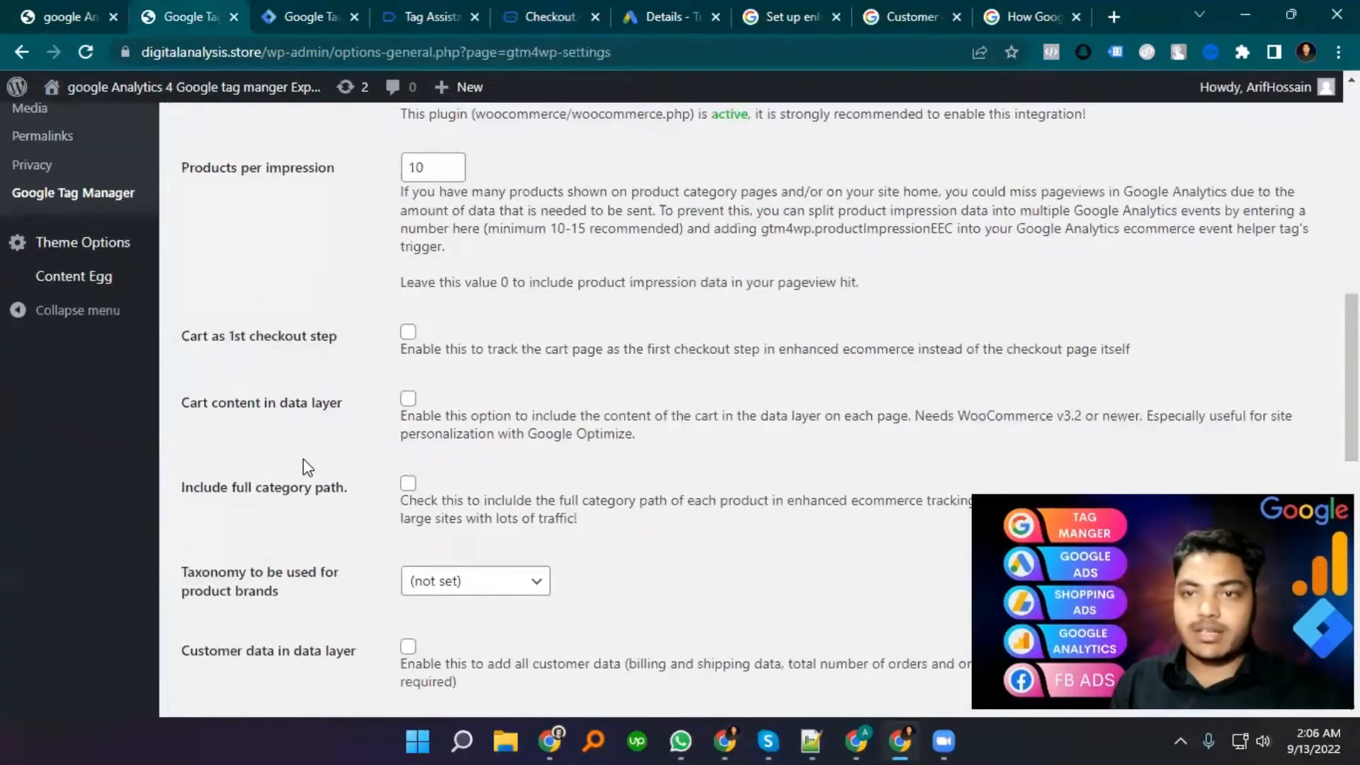
scroll(213, 414, "down", 4)
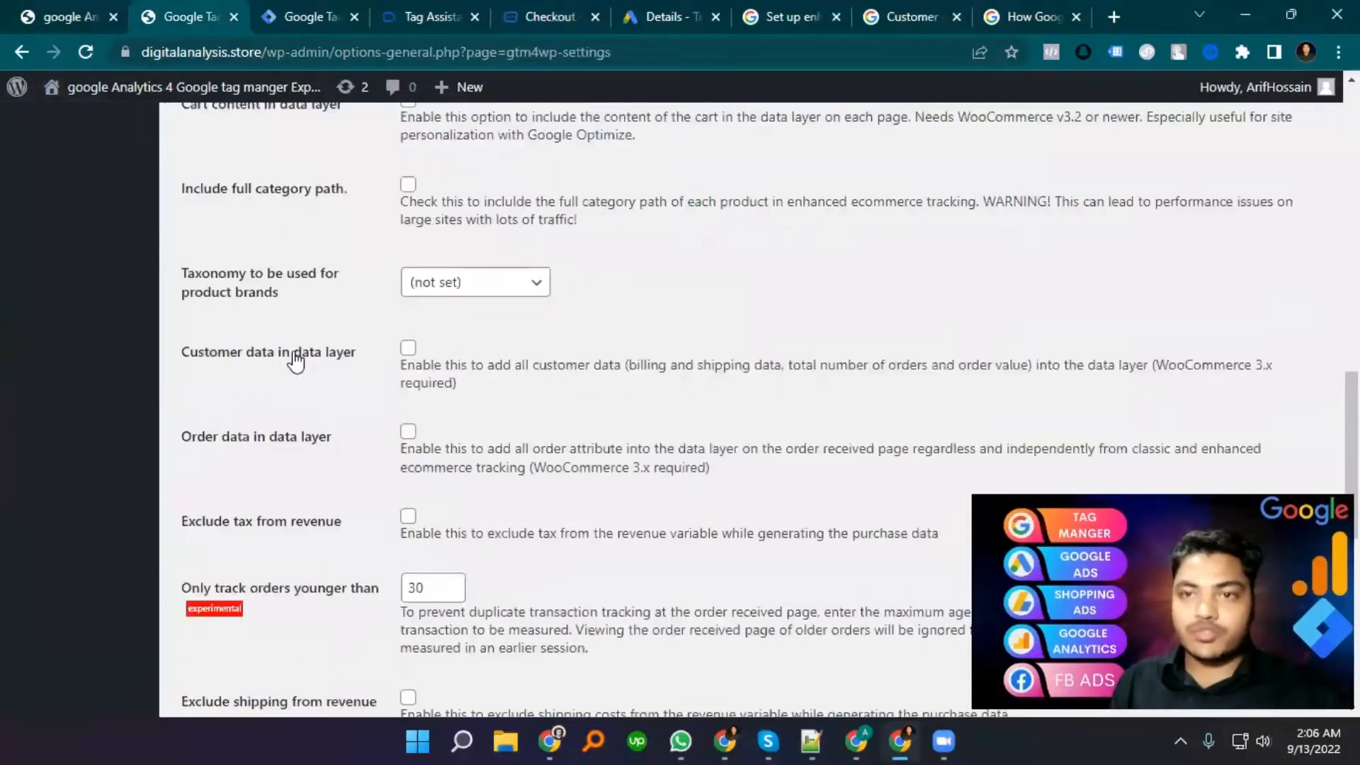
left_click(409, 348)
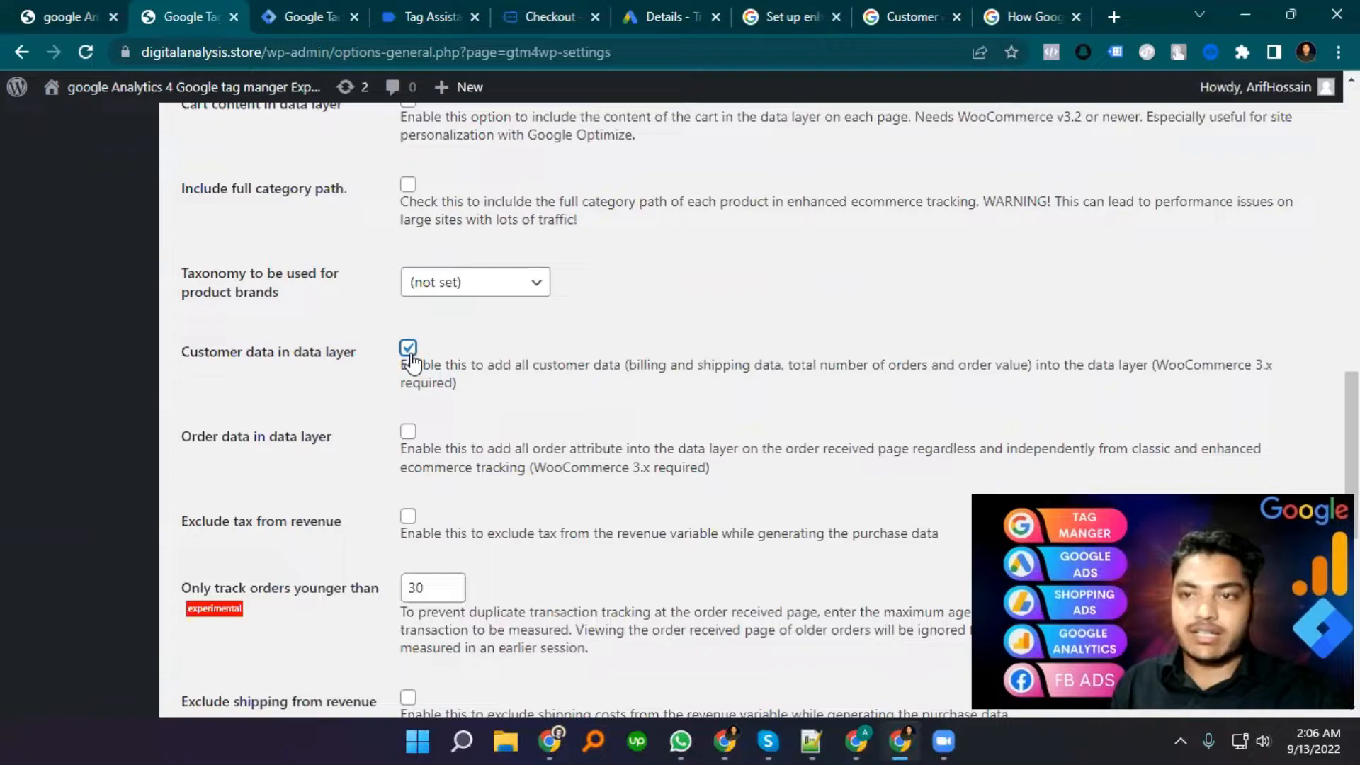
left_click(408, 430)
scroll(364, 464, "down", 9)
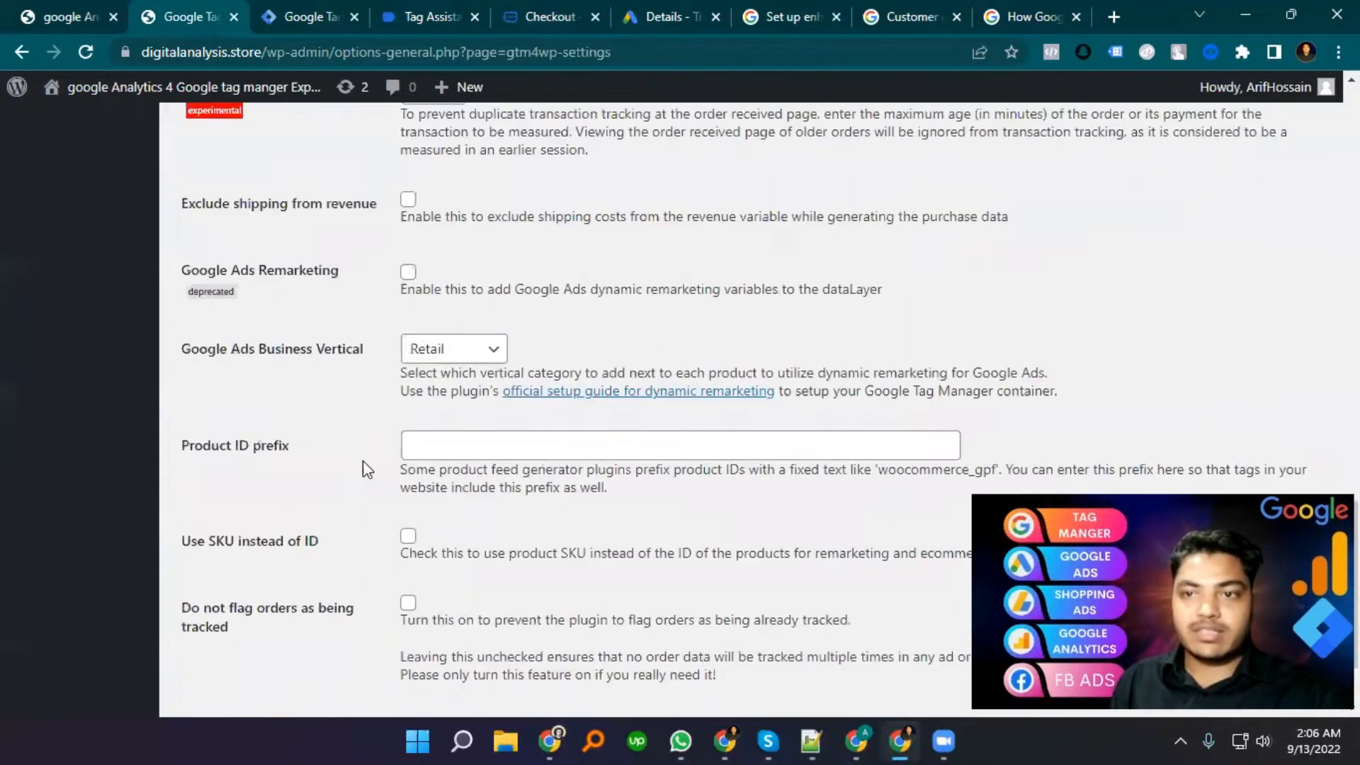
left_click(231, 613)
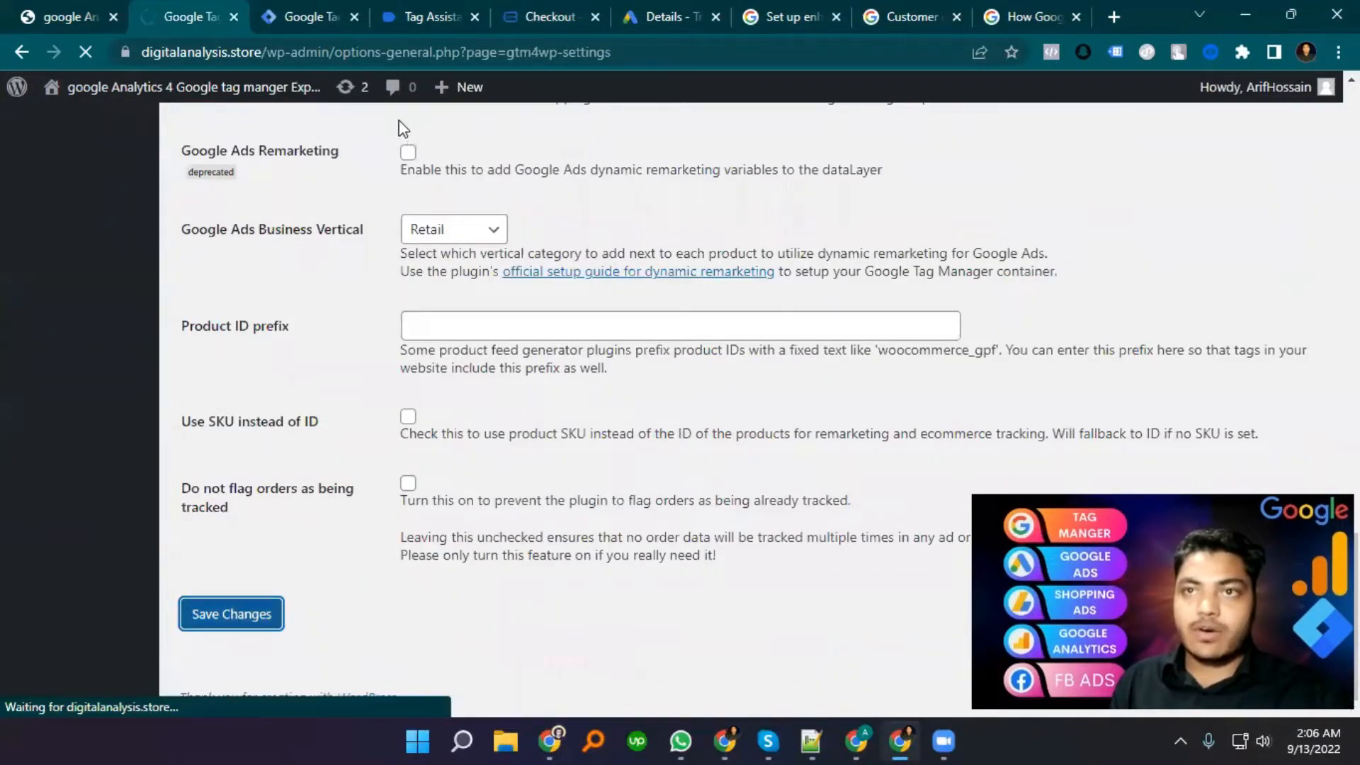
left_click(435, 10)
key("ctrl+w")
key("ctrl+w")
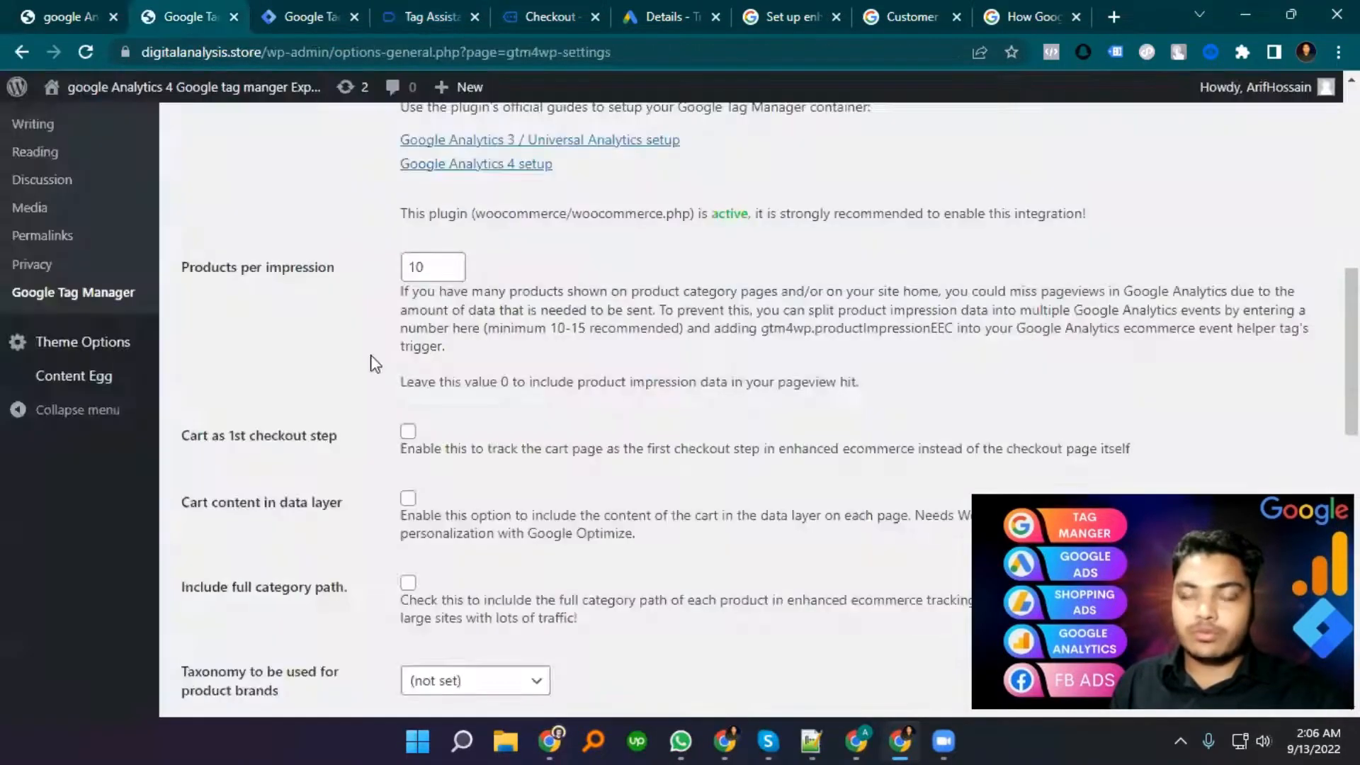
left_click(325, 22)
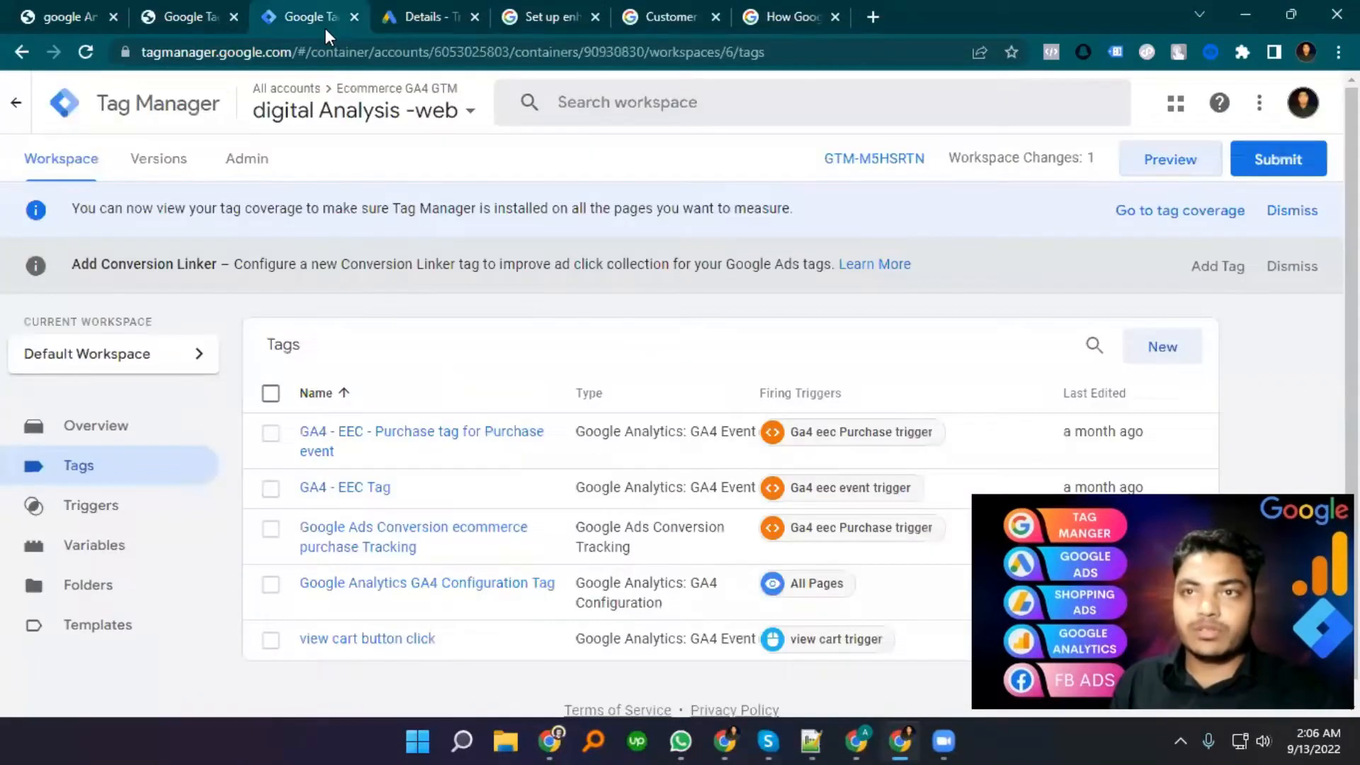
left_click(1182, 161)
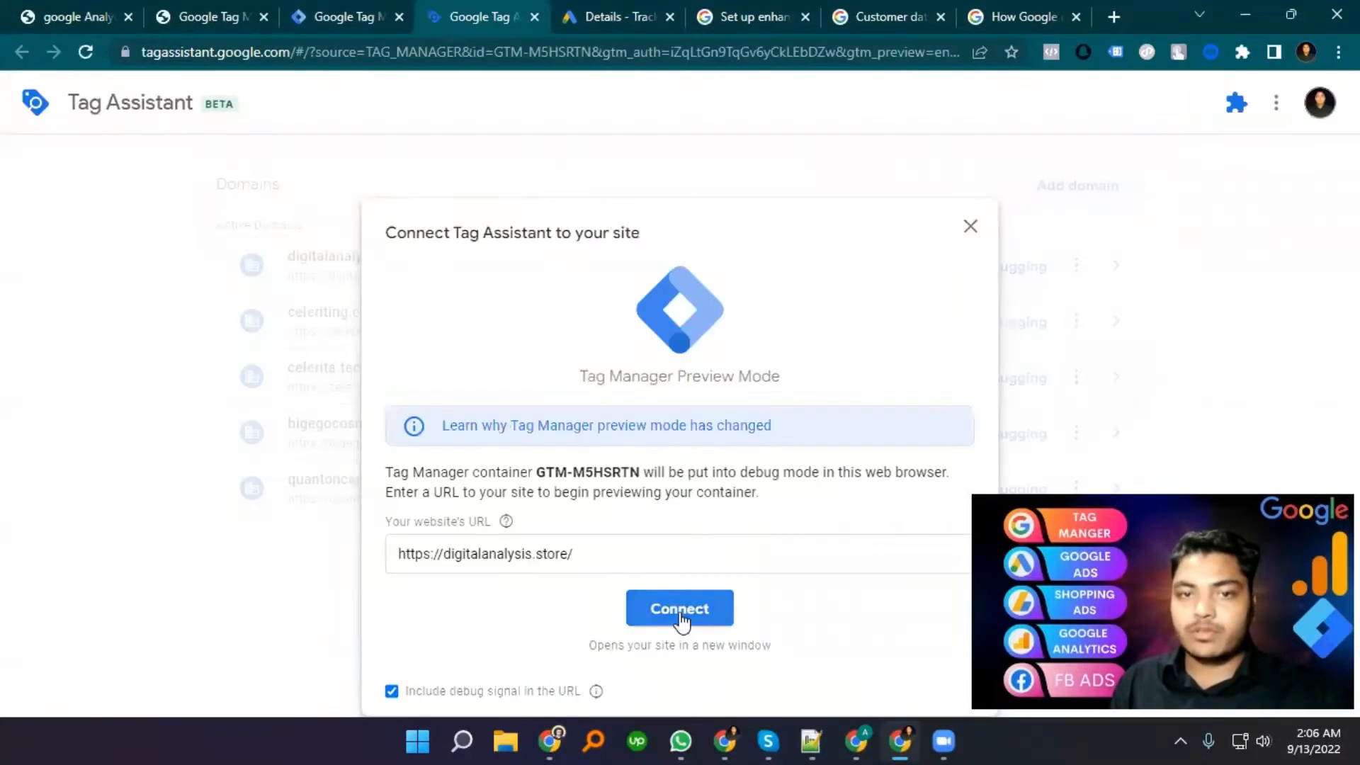
left_click(680, 610)
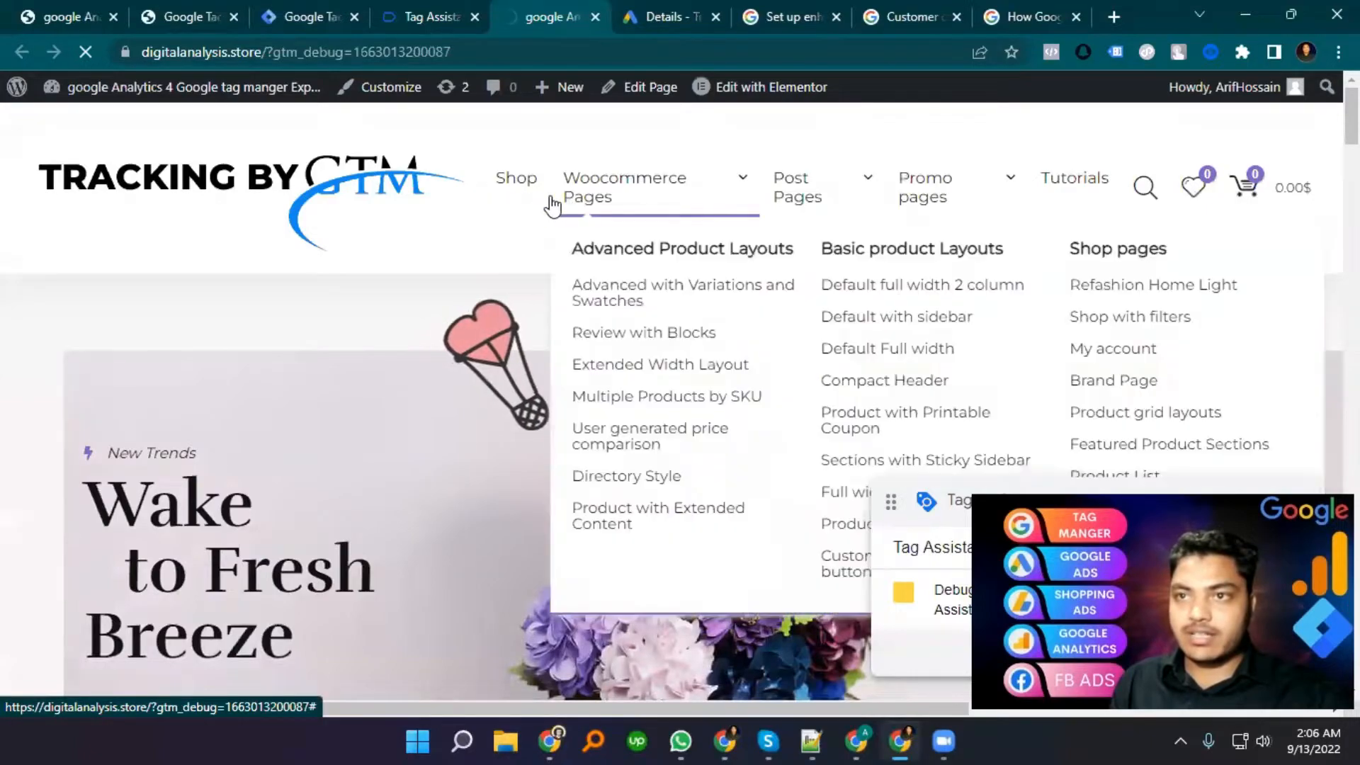
- Add the "Accessory for belt" and "Compare prices by SKU" products from the shop to the cart
left_click(505, 196)
scroll(209, 294, "down", 5)
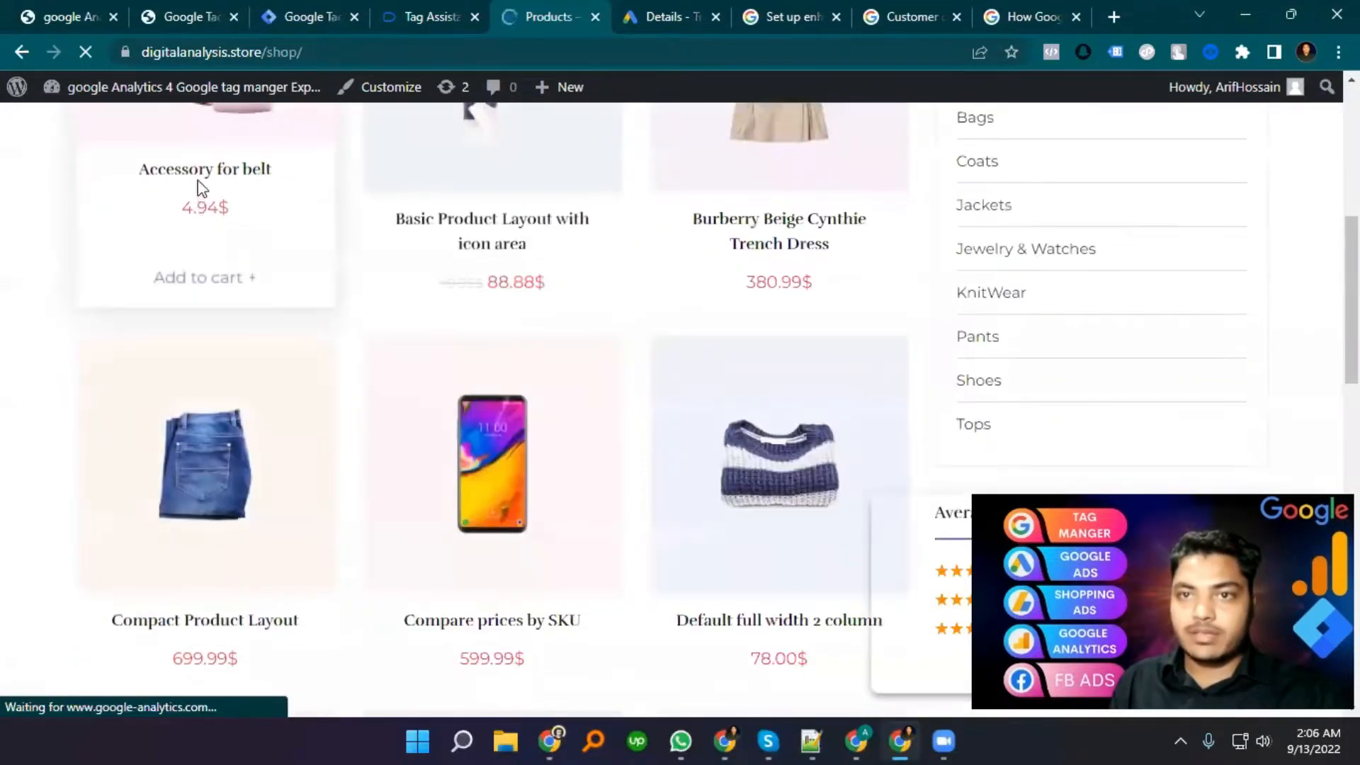
left_click(208, 276)
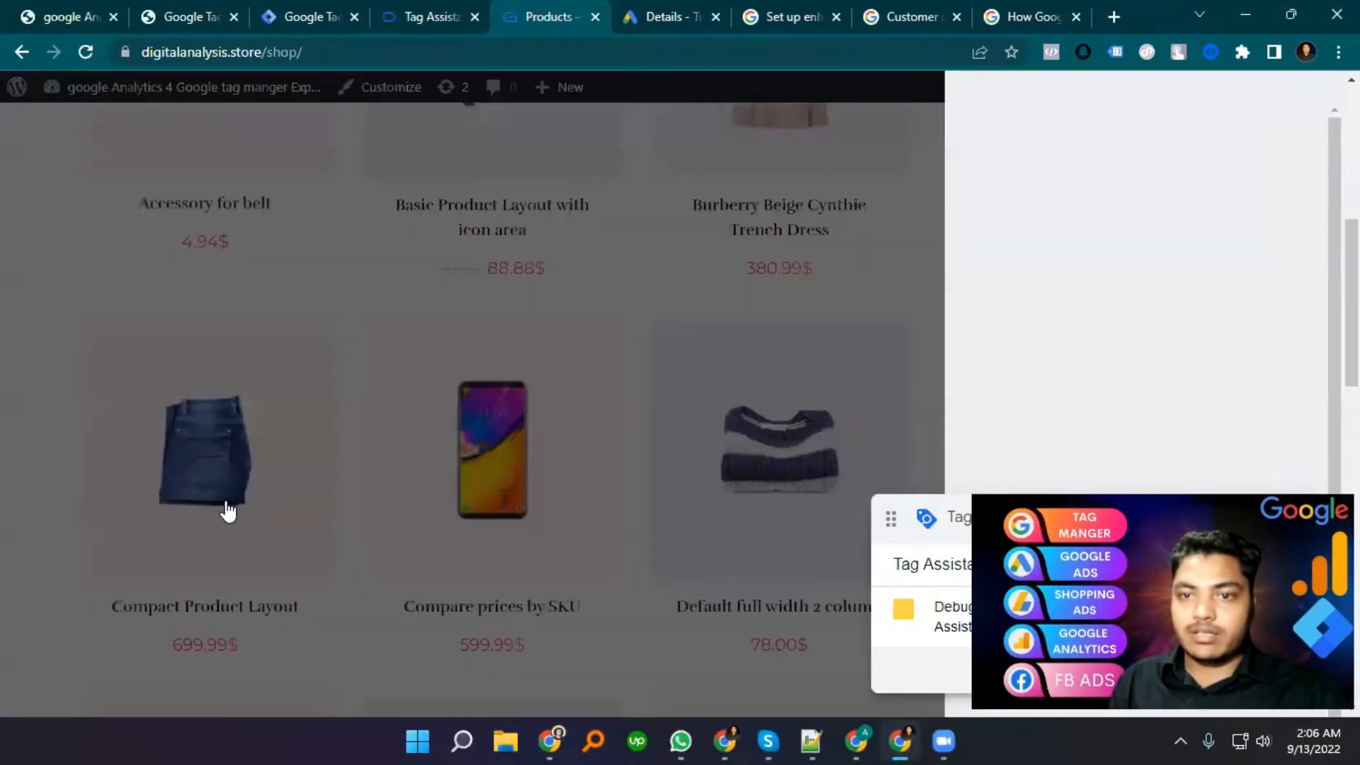
scroll(222, 508, "down", 5)
left_click(224, 476)
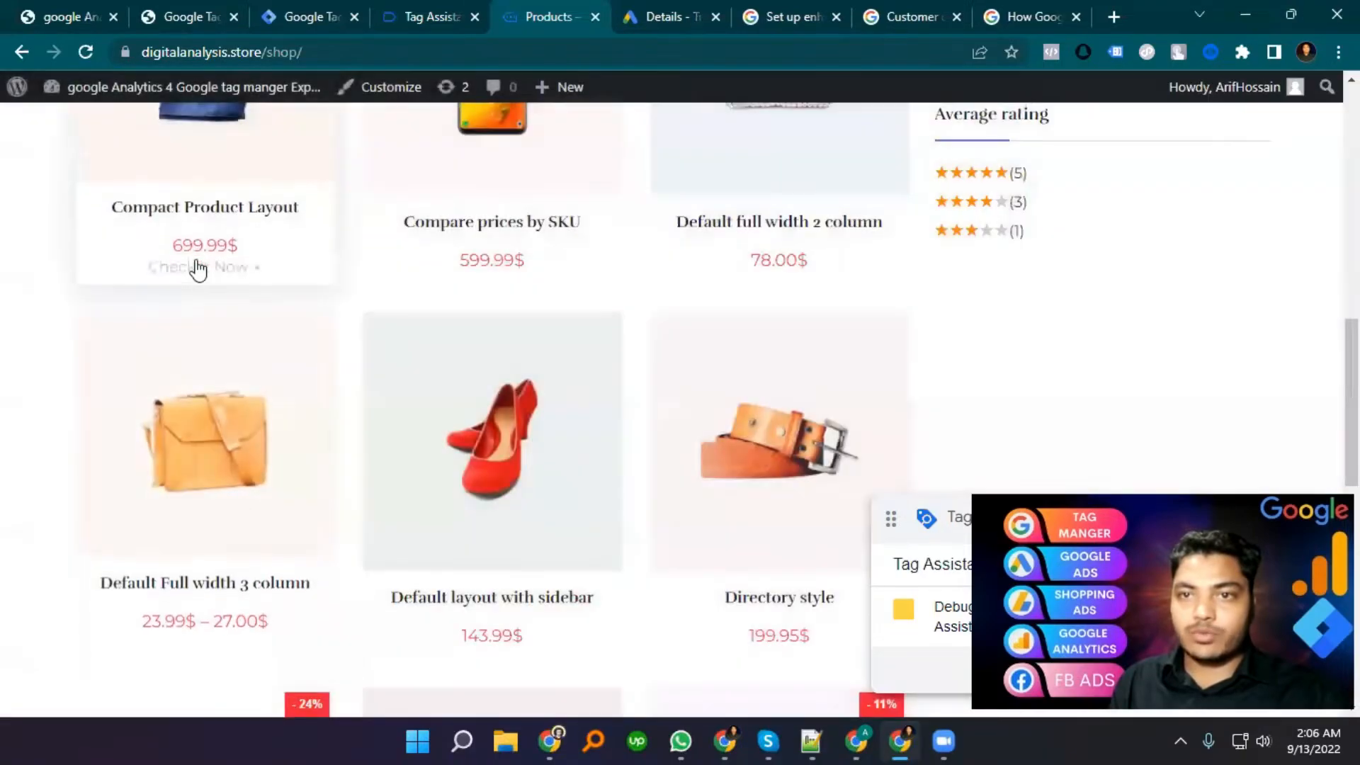
left_click(795, 294)
- Open the shopping cart and proceed to checkout with the two products
scroll(1214, 212, "up", 10)
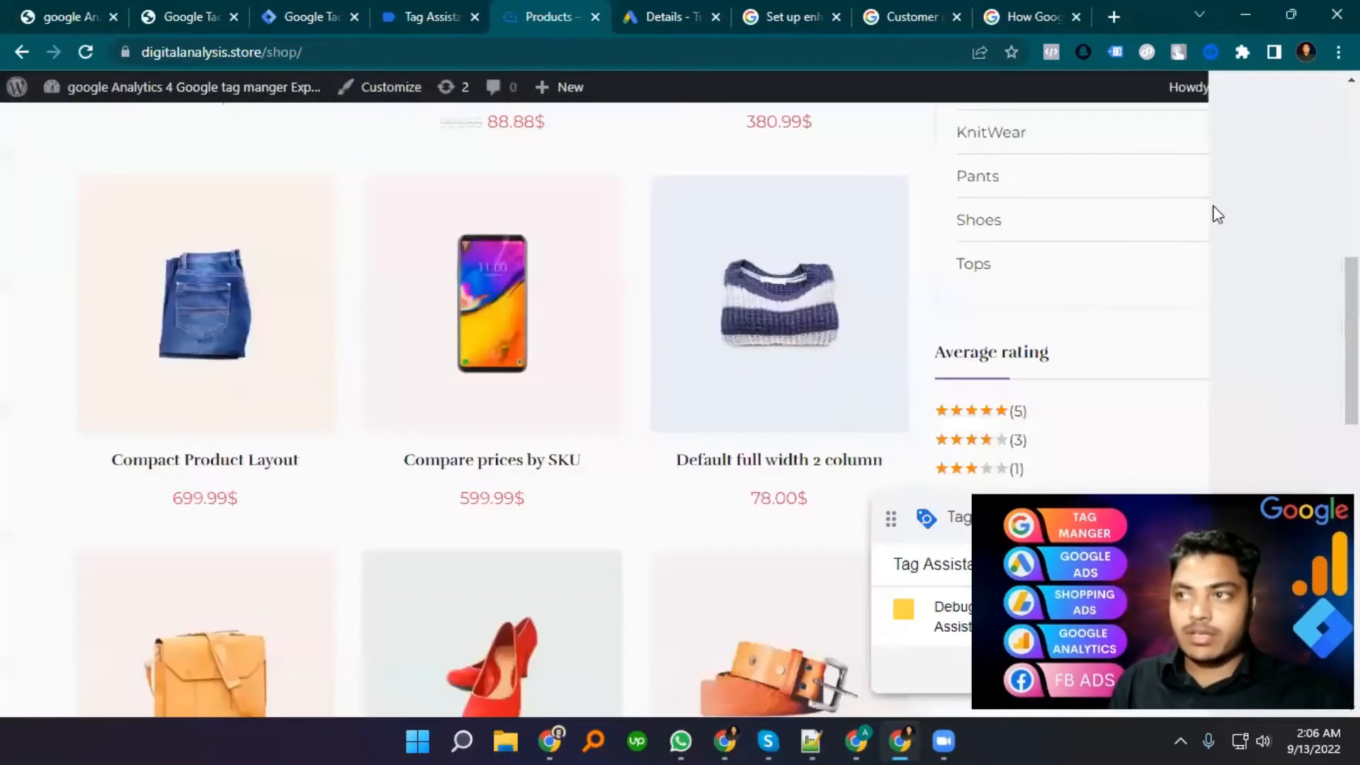
left_click(1236, 187)
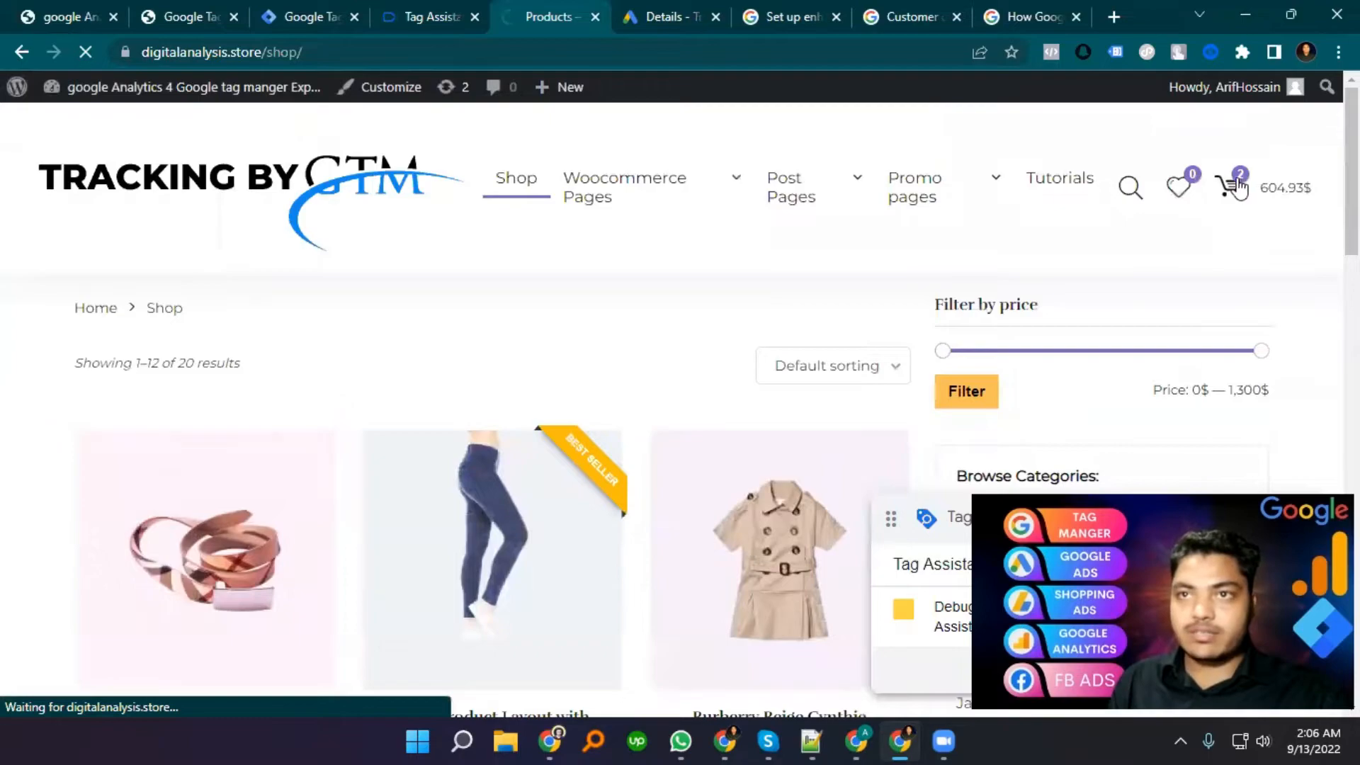
scroll(689, 546, "down", 4)
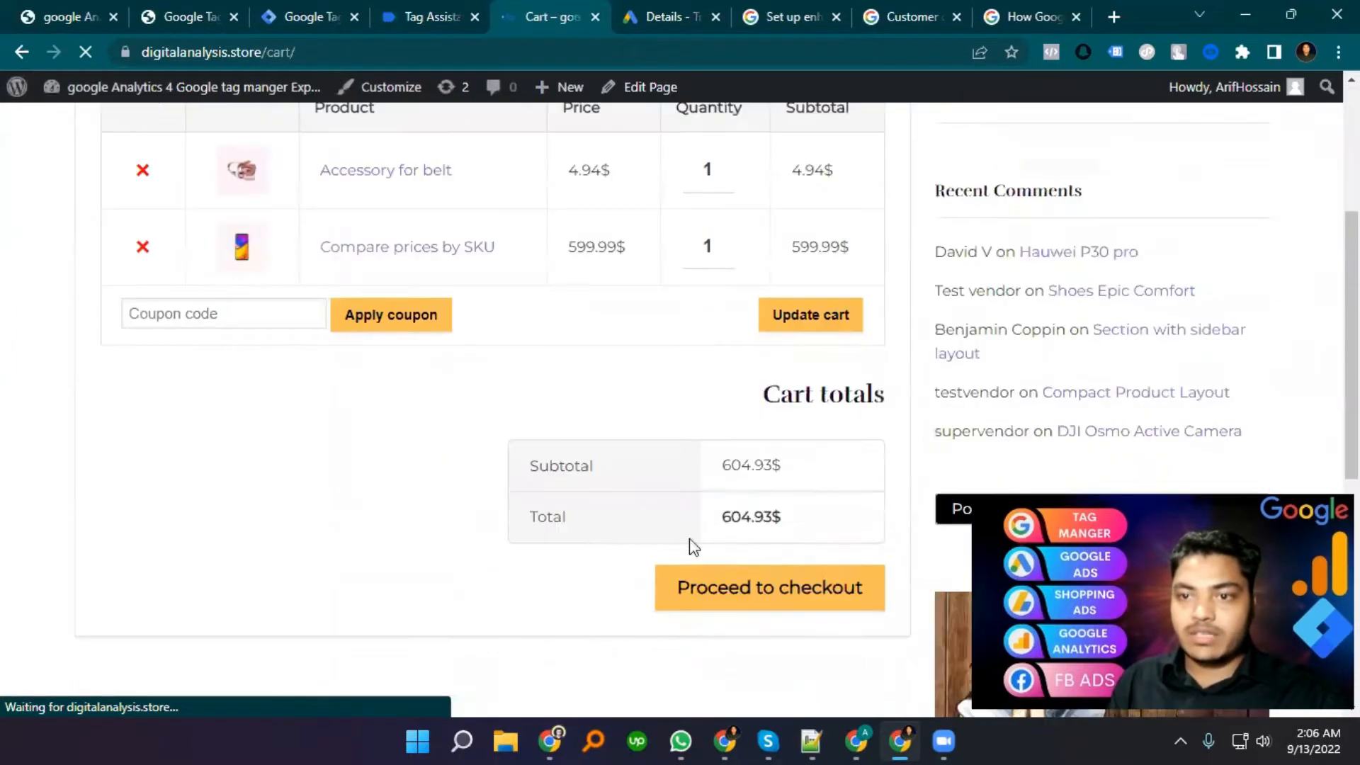
left_click(737, 597)
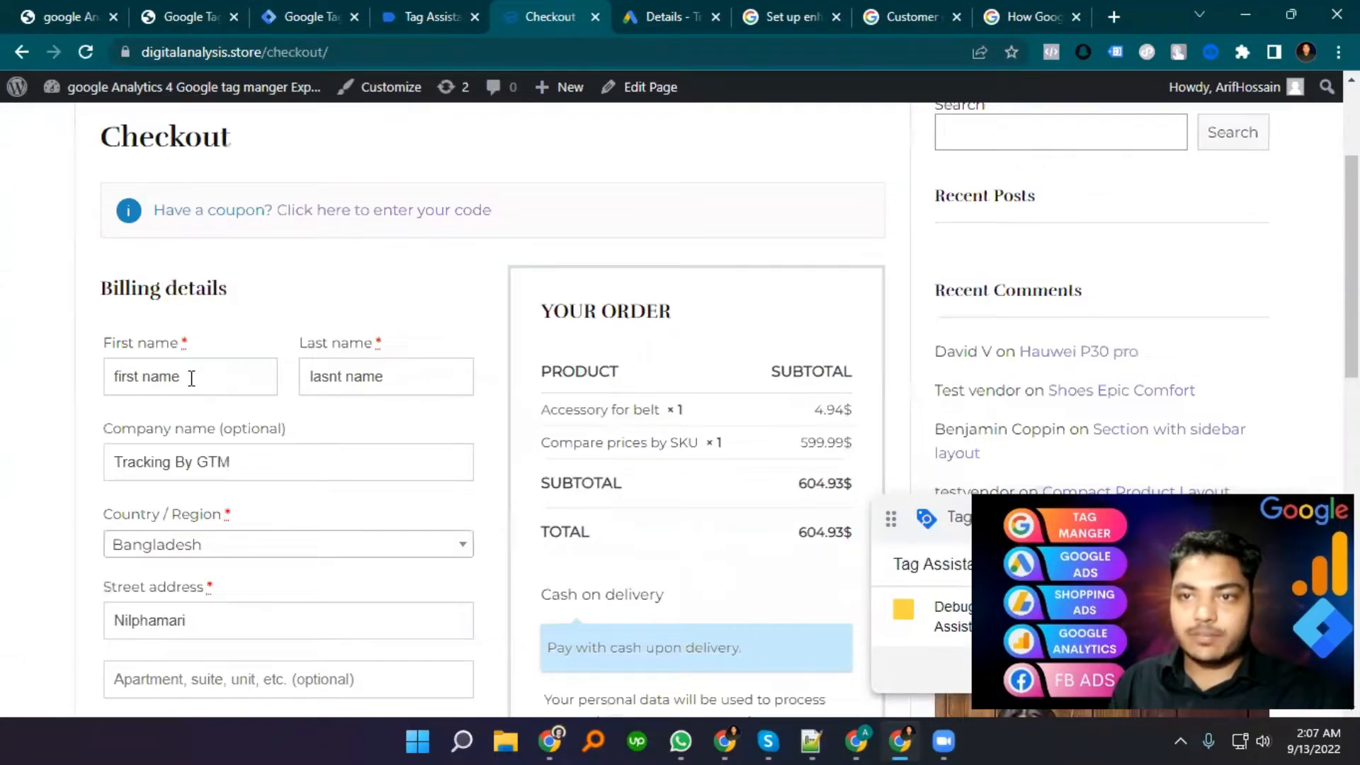
- Correct the billing last name to "last name", filling the address from the saved suggestion, and place the cash-on-delivery test order
left_click(332, 377)
key("BackSpace")
scroll(241, 460, "down", 4)
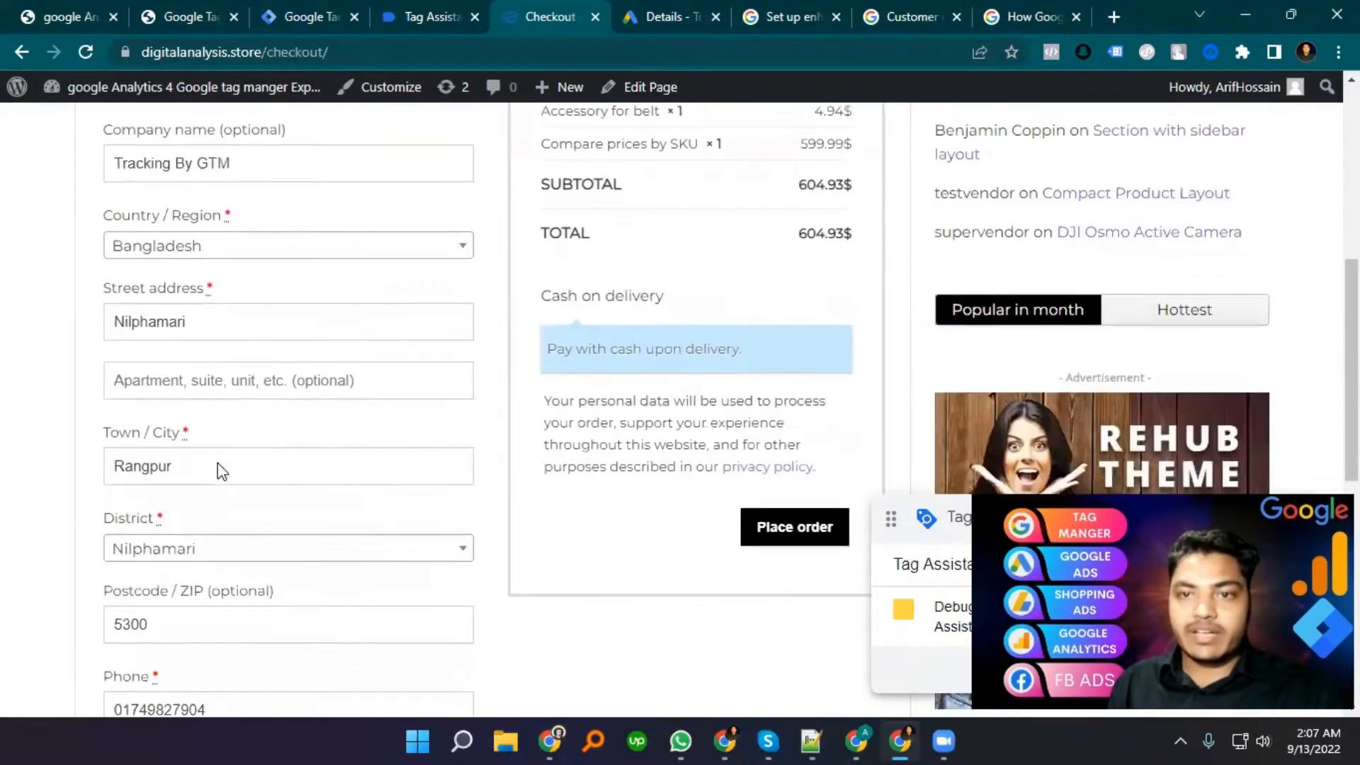
left_click(172, 384)
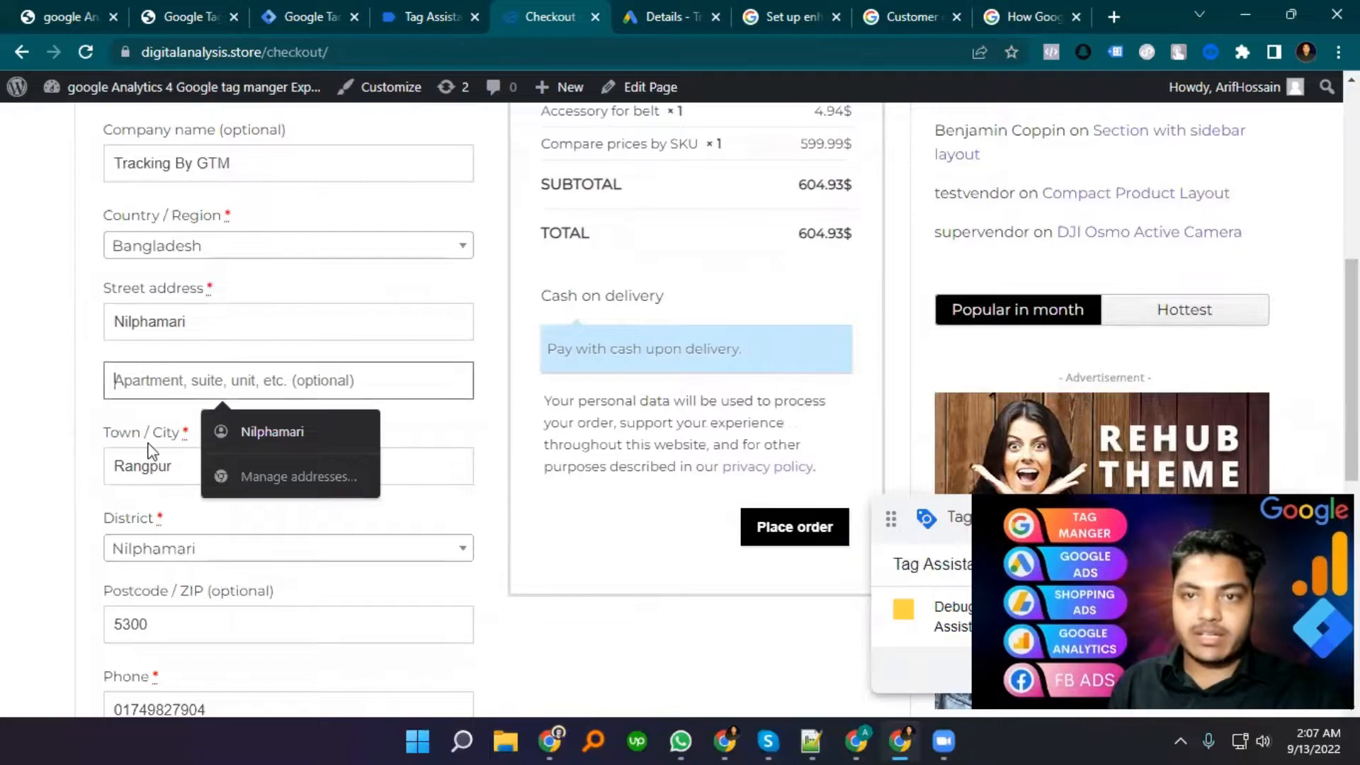
left_click(207, 434)
scroll(198, 462, "down", 4)
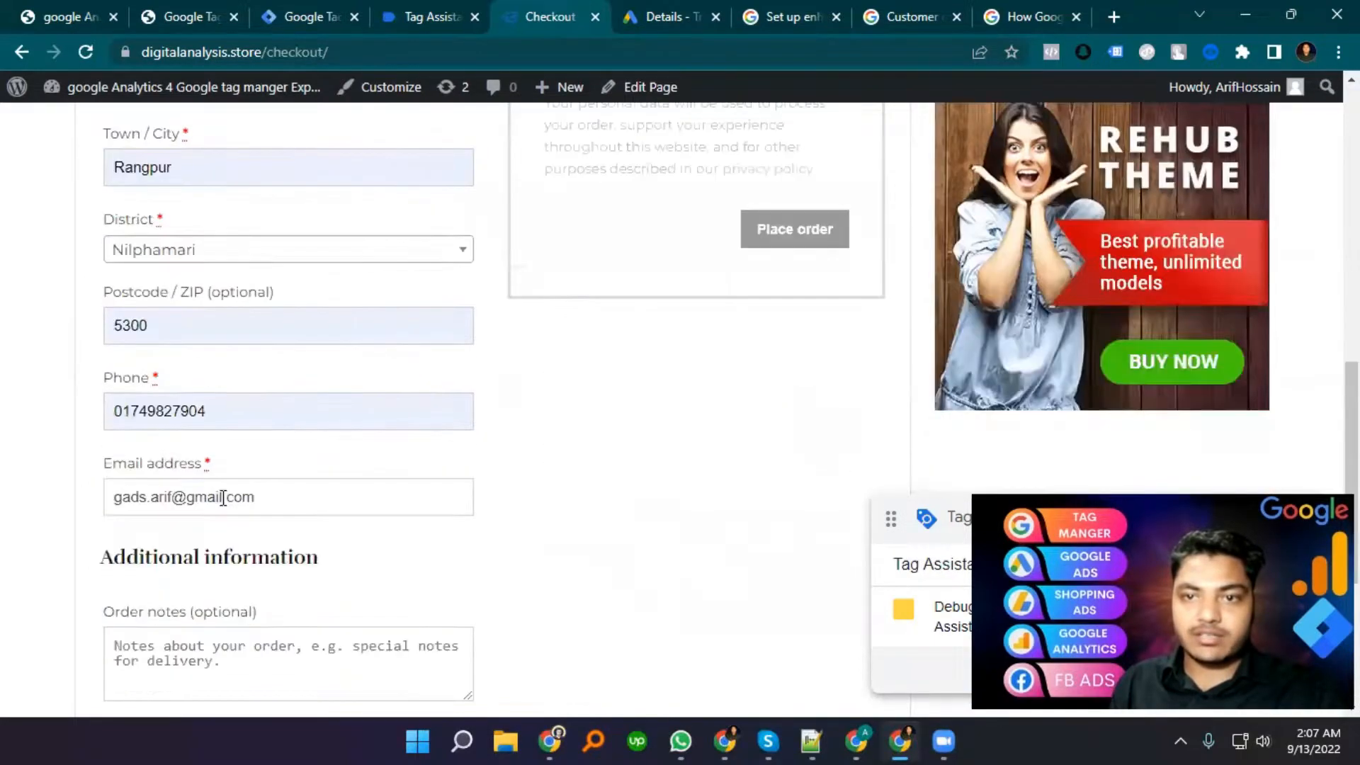
left_click(808, 235)
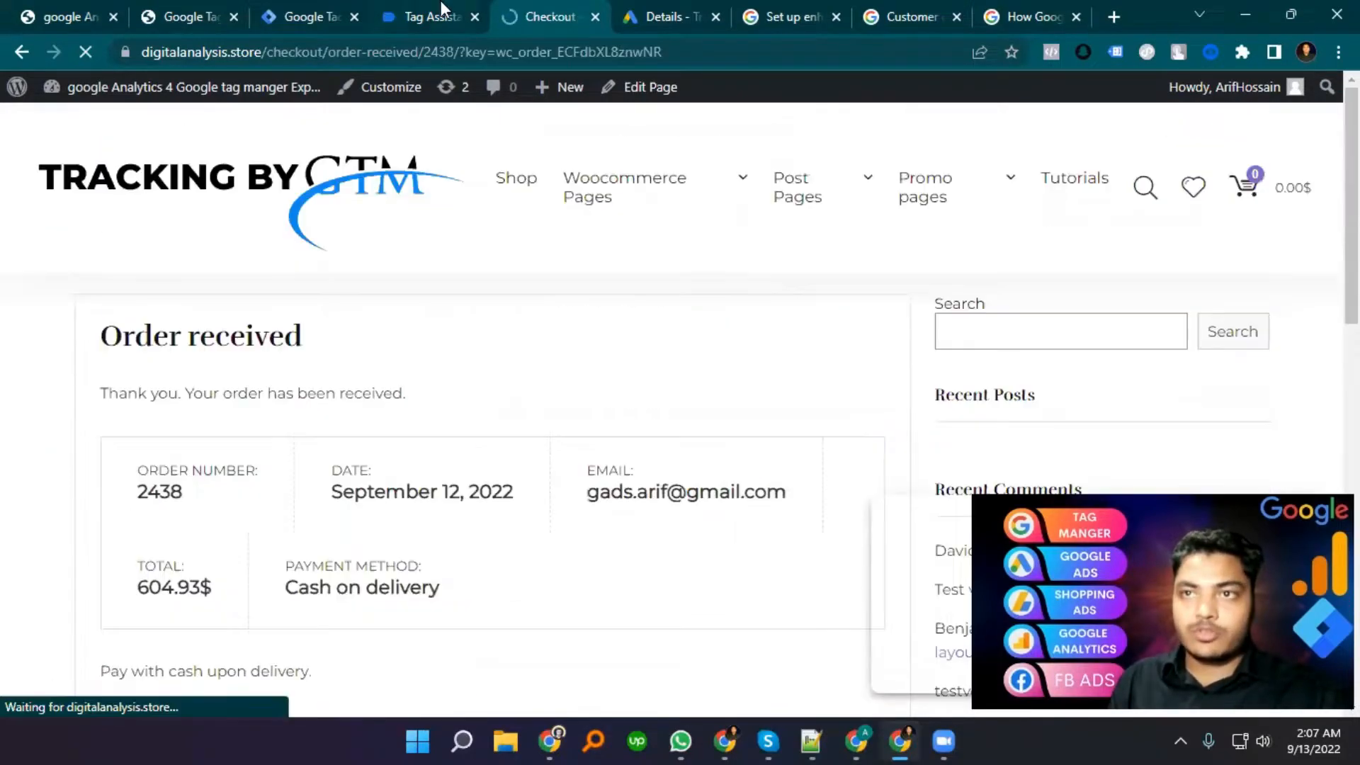
- Switch to the connected Tag Assistant session and show the data layer values of the gtm4wp.orderCompletedEEC event
left_click(423, 2)
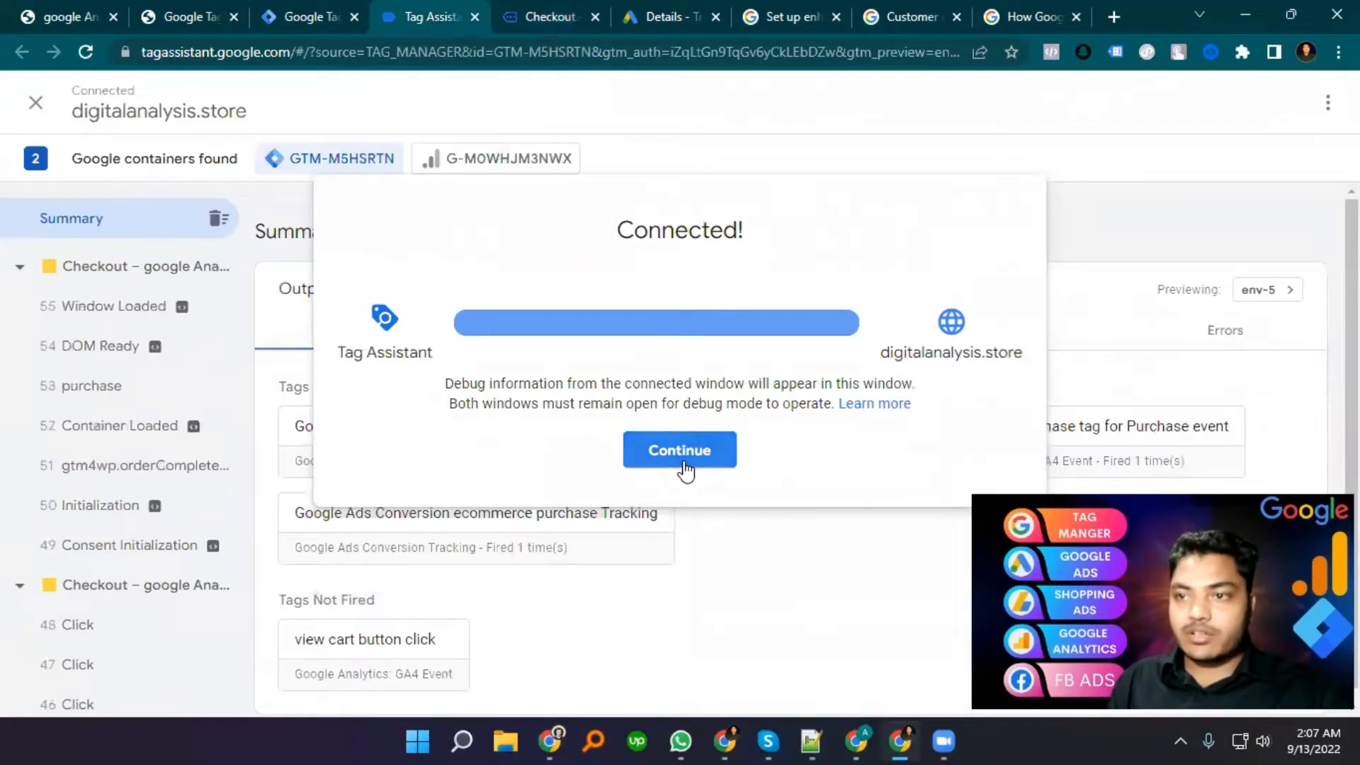
left_click(681, 449)
left_click(116, 470)
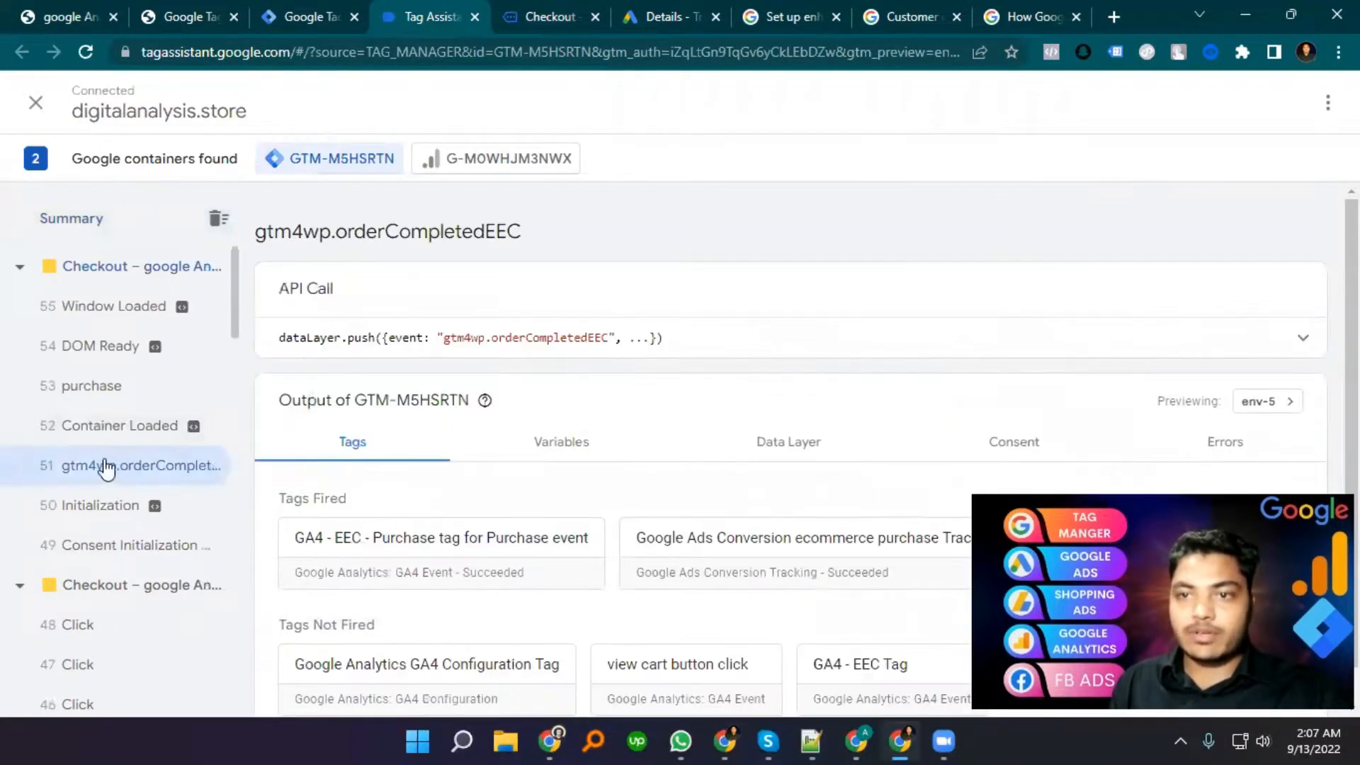
scroll(616, 297, "down", 1)
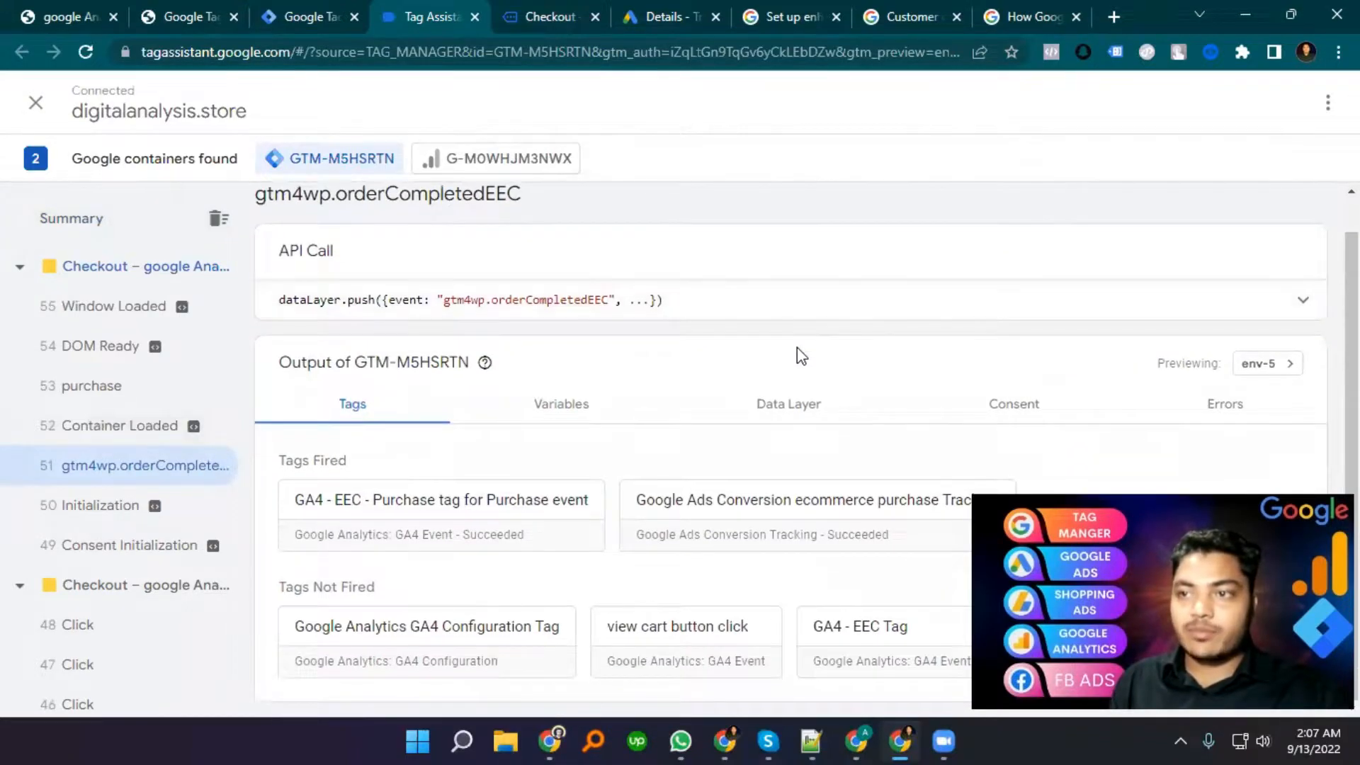
left_click(789, 404)
scroll(550, 315, "down", 4)
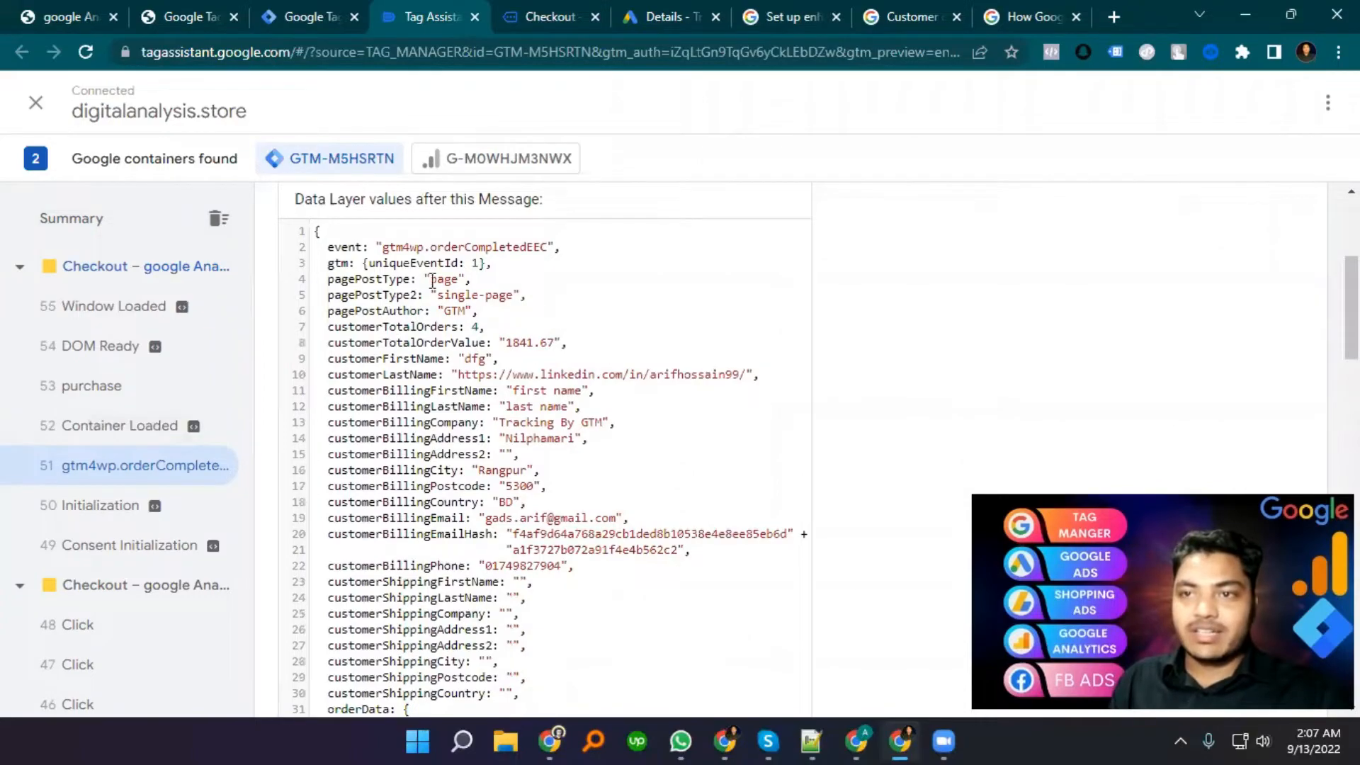
- Examine the customer billing keys in the data layer, from first name and last name through address, postcode, country, email, email hash and phone
scroll(414, 352, "down", 2)
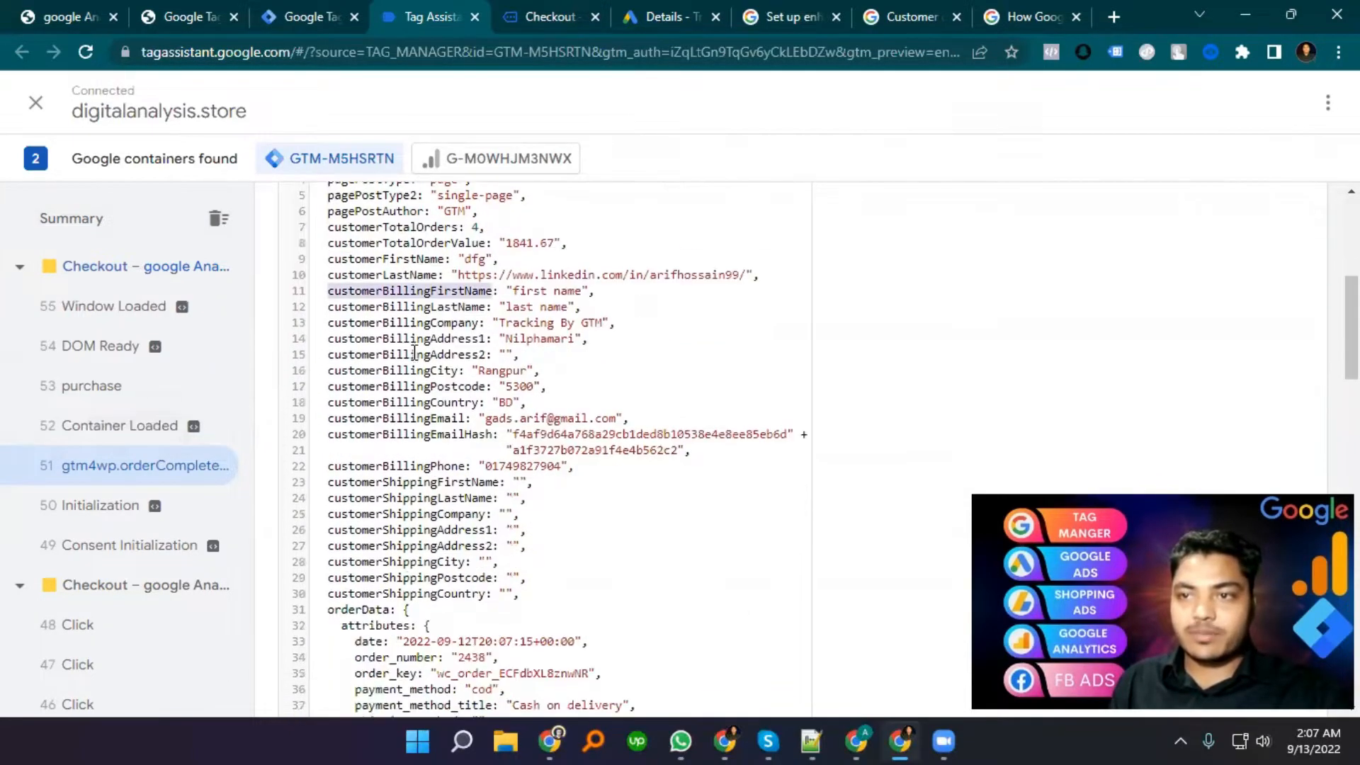
double_click(384, 308)
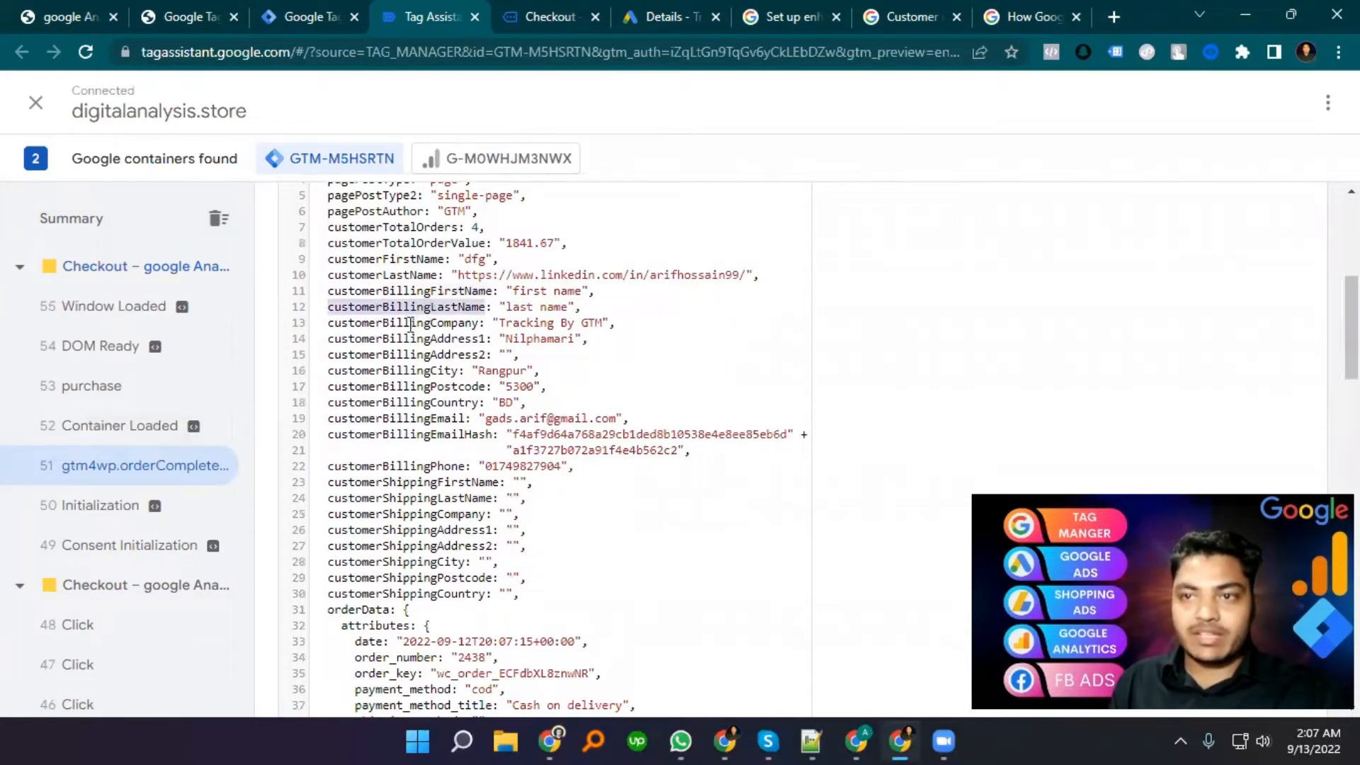
double_click(415, 325)
double_click(416, 339)
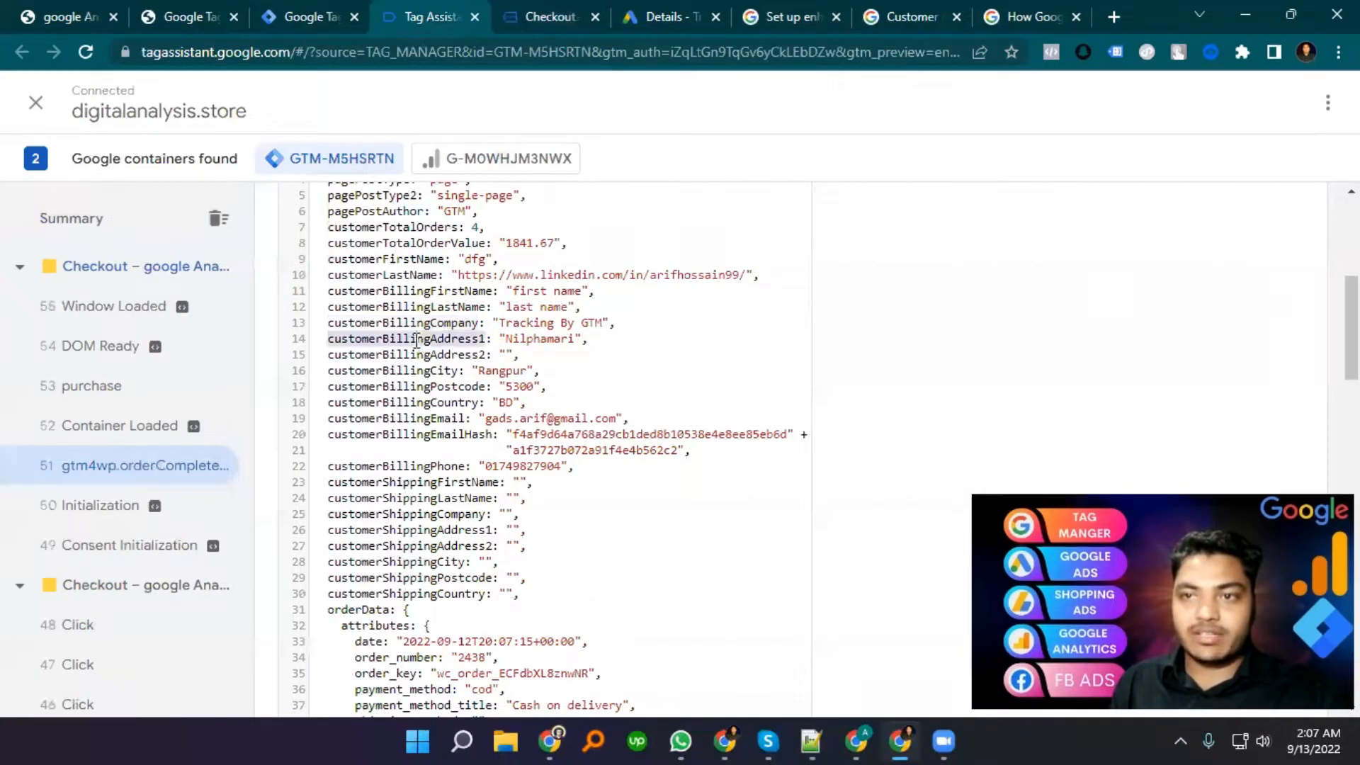
double_click(407, 387)
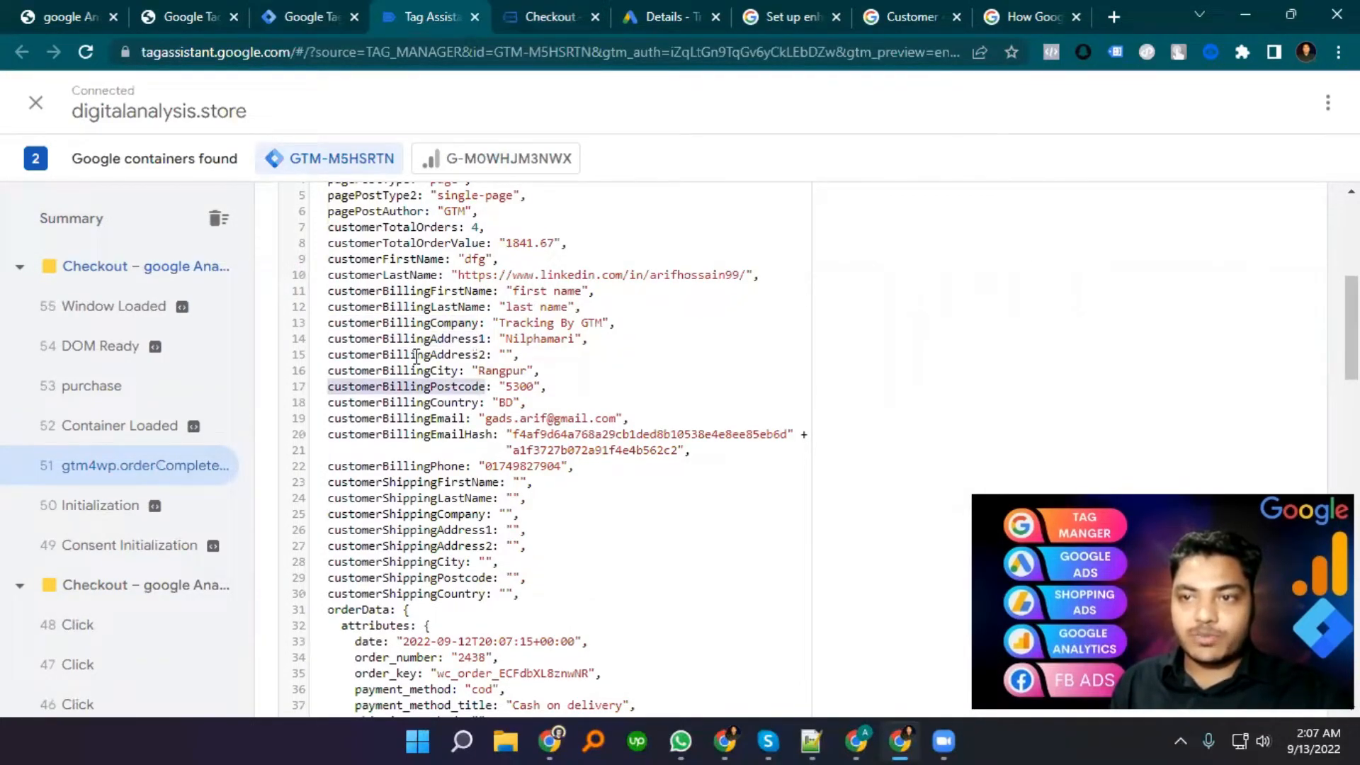
double_click(406, 402)
double_click(395, 419)
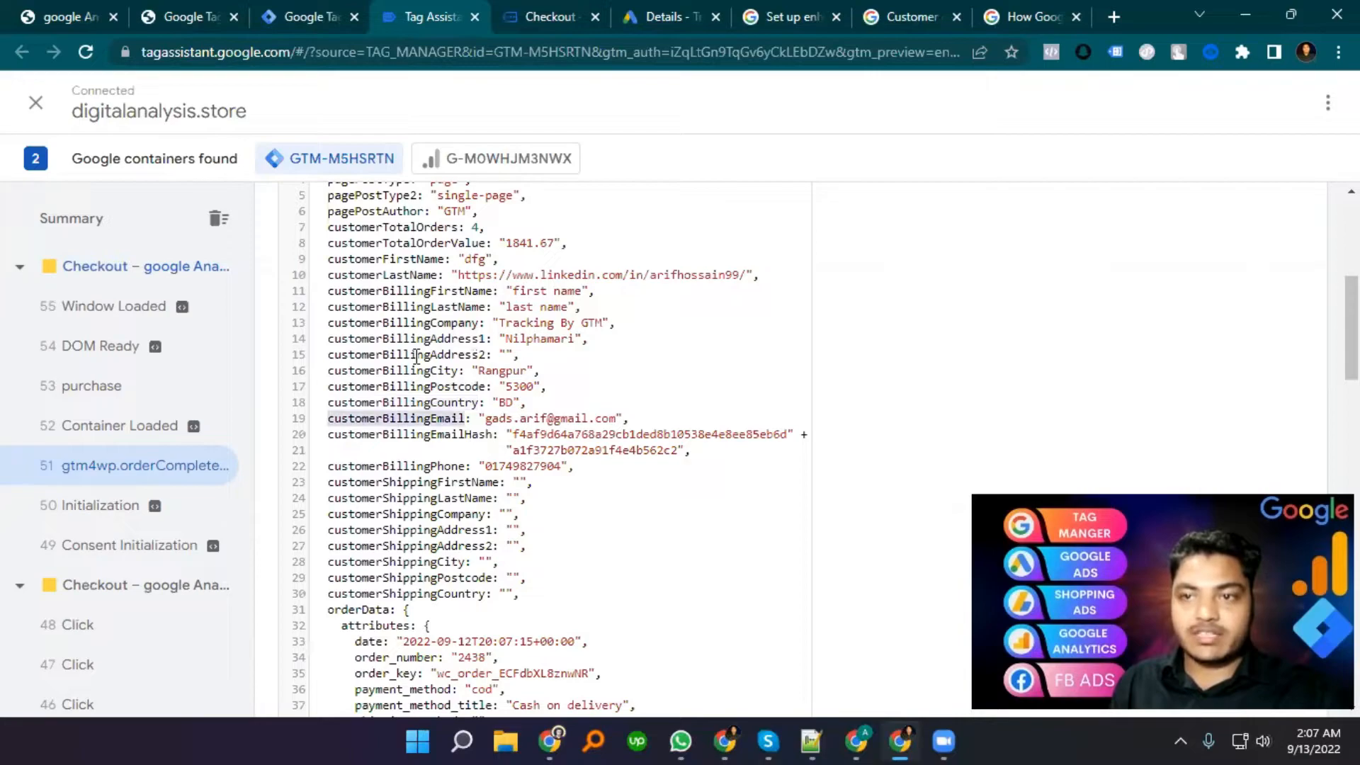
double_click(409, 434)
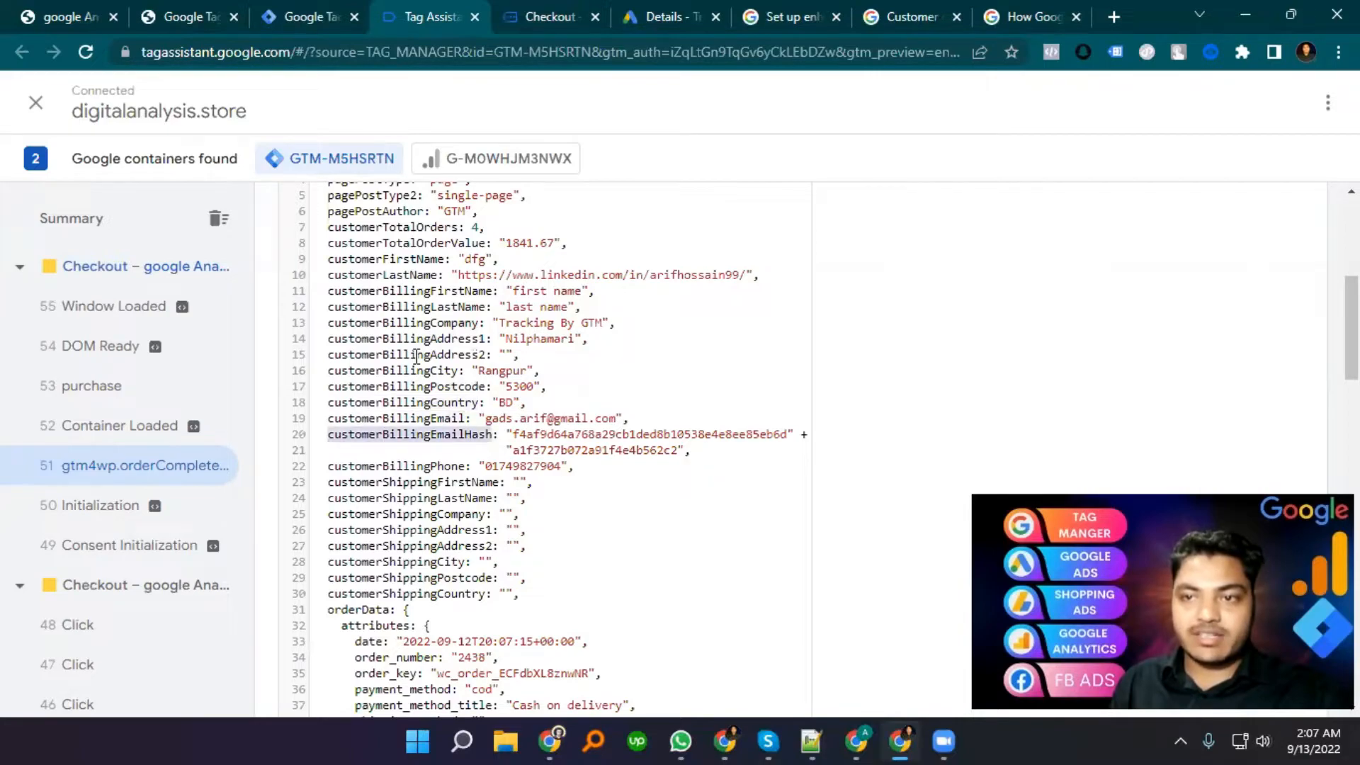
double_click(383, 466)
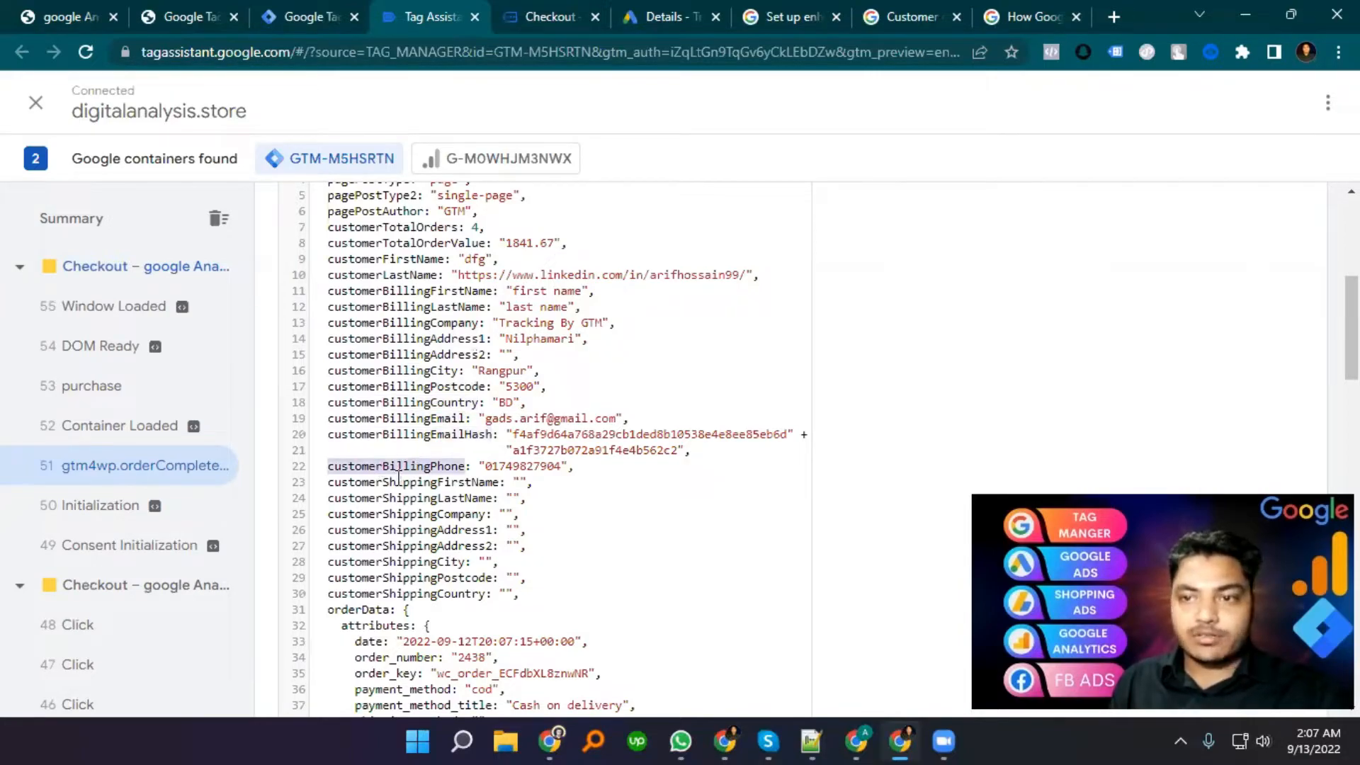
- Switch to the Tag Manager workspace and start a new user-defined variable of type Data Layer Variable
left_click(311, 16)
left_click(93, 545)
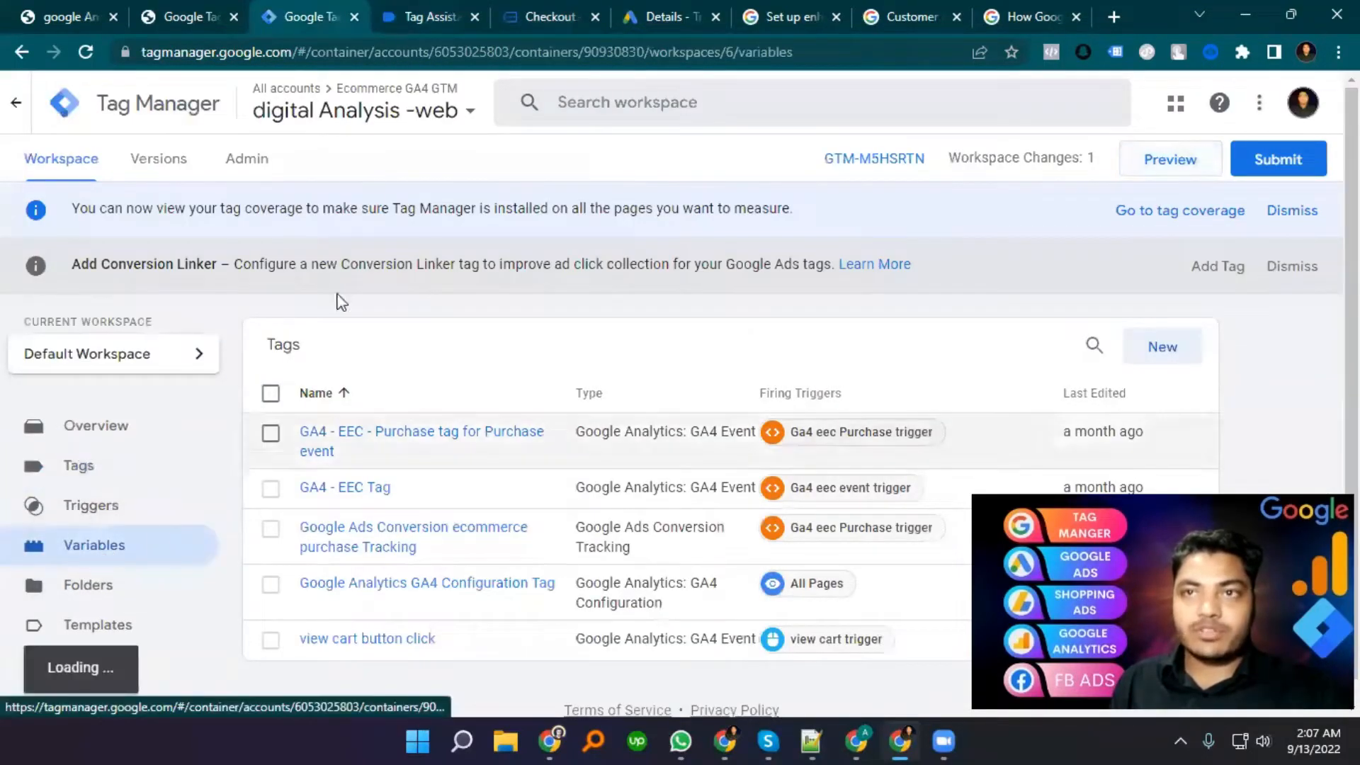
scroll(829, 282, "down", 1)
scroll(829, 282, "up", 1)
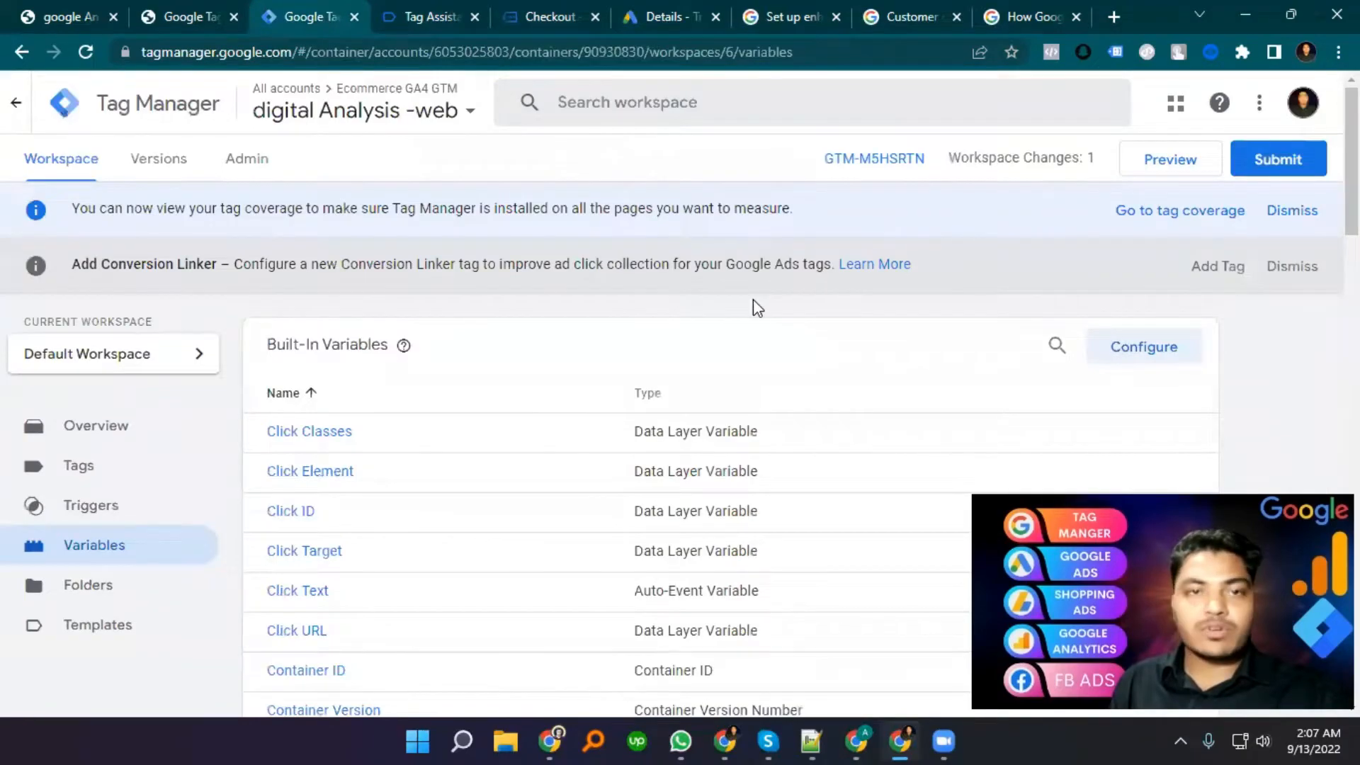
scroll(917, 304, "down", 15)
scroll(1161, 273, "down", 10)
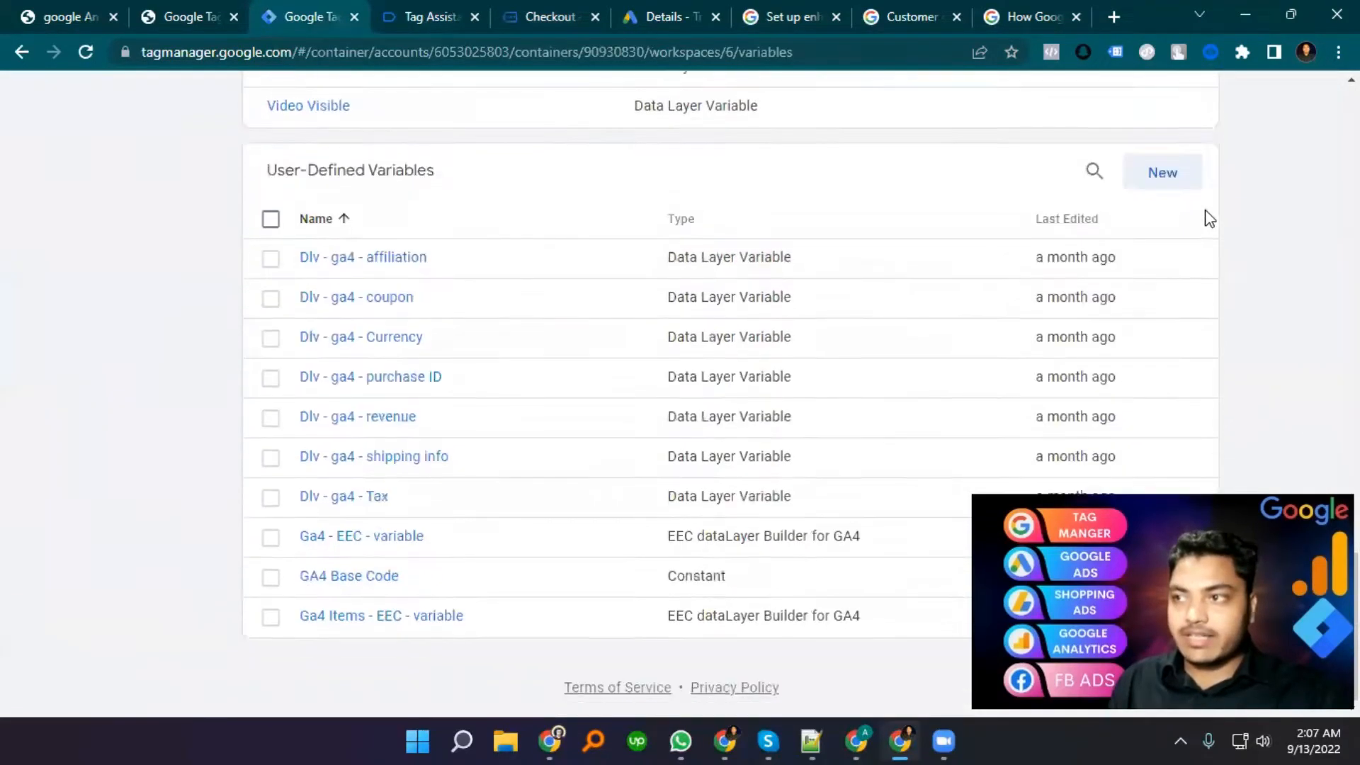
left_click(1168, 177)
left_click(583, 246)
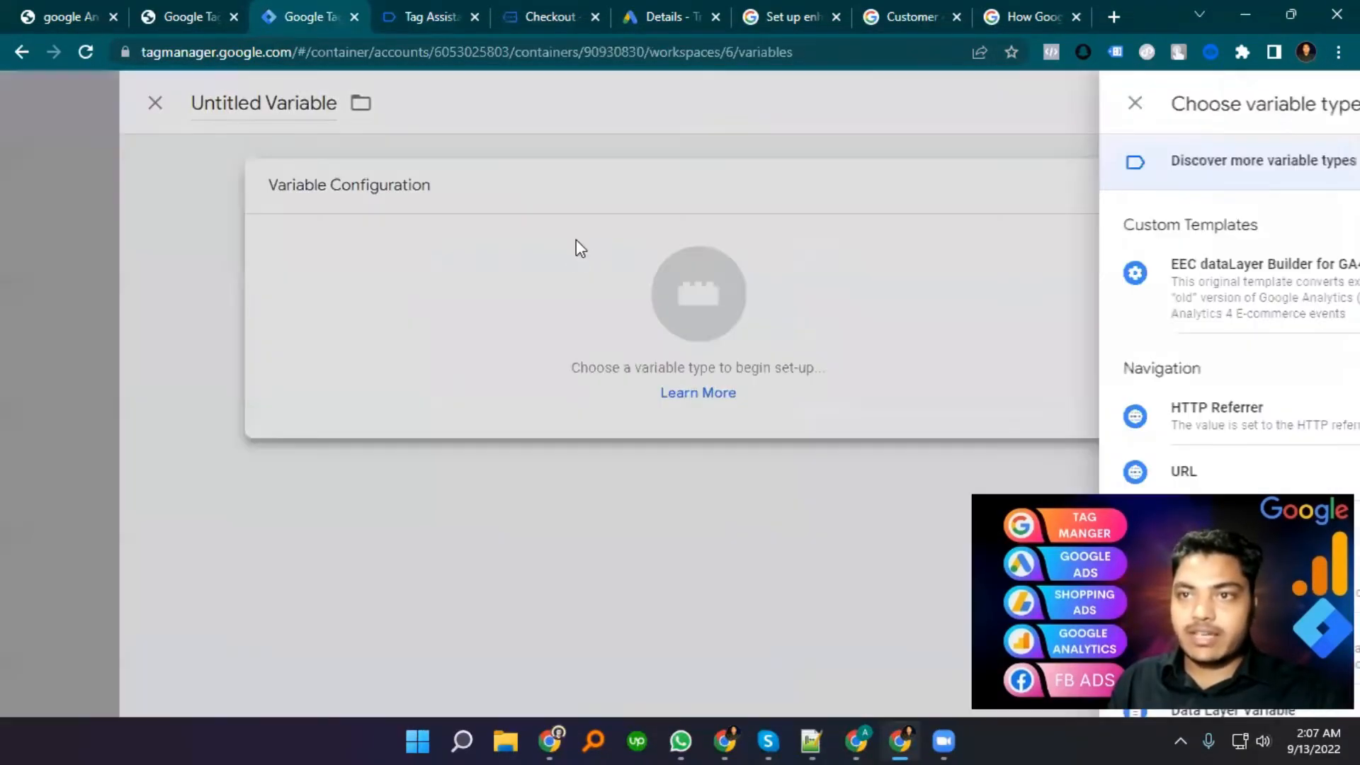
scroll(1026, 325, "down", 5)
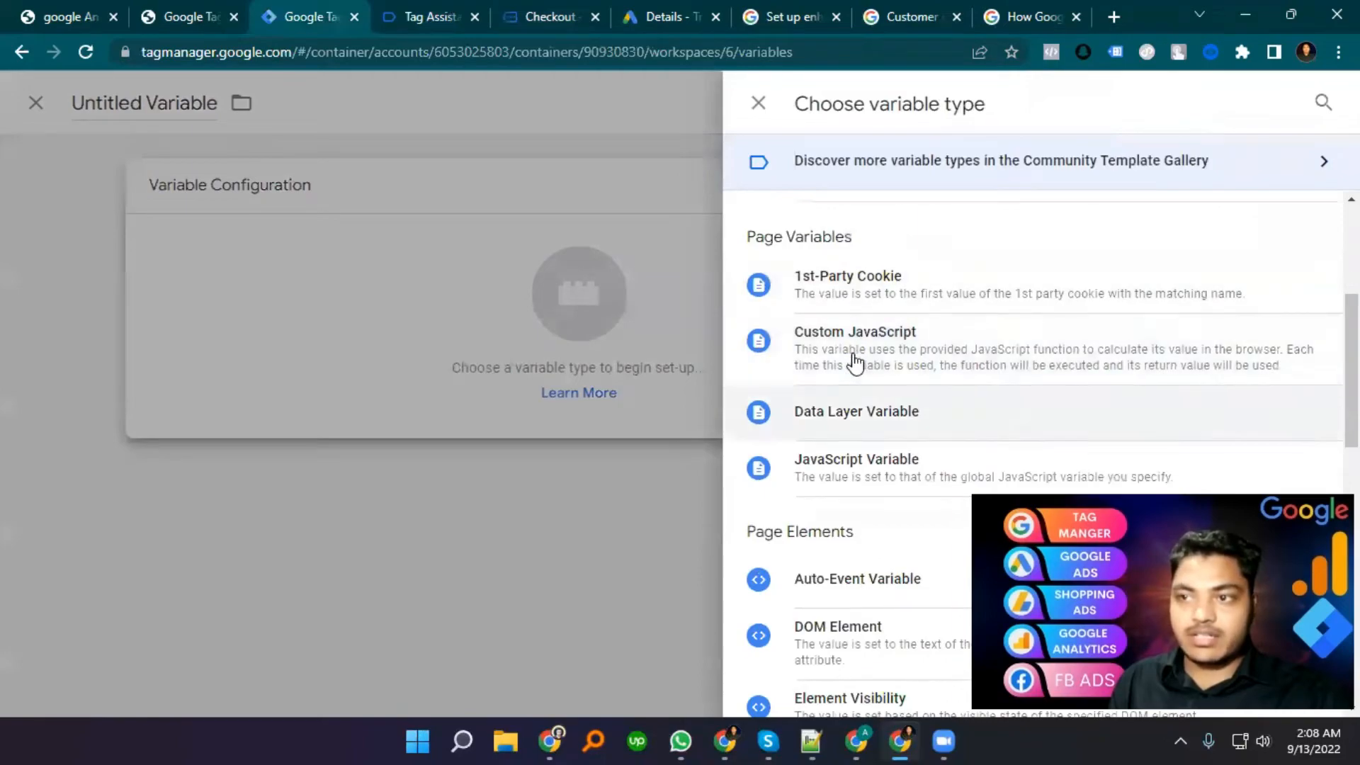
left_click(857, 410)
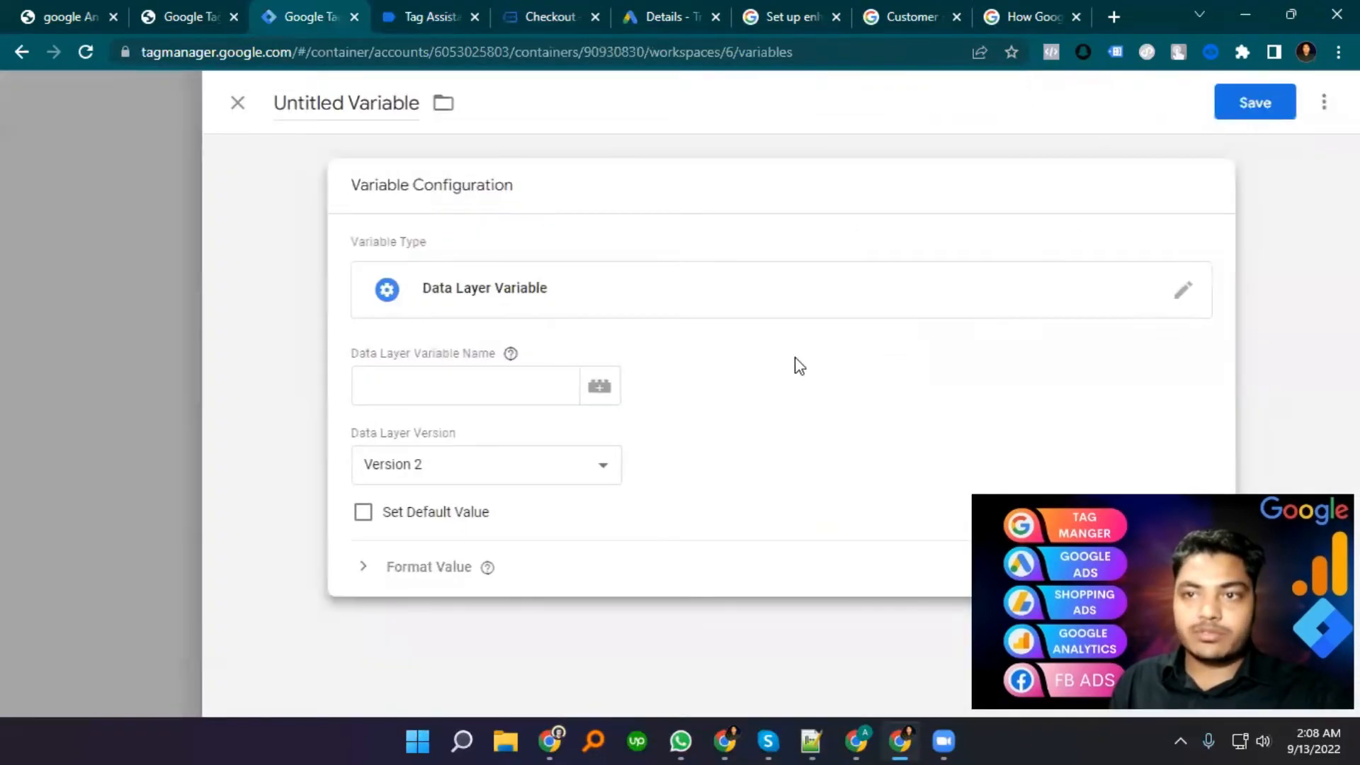
- Copy the customerBillingPhone key from the Tag Assistant data layer and enter it as the new variable's Data Layer Variable Name
left_click(435, 14)
right_click(380, 462)
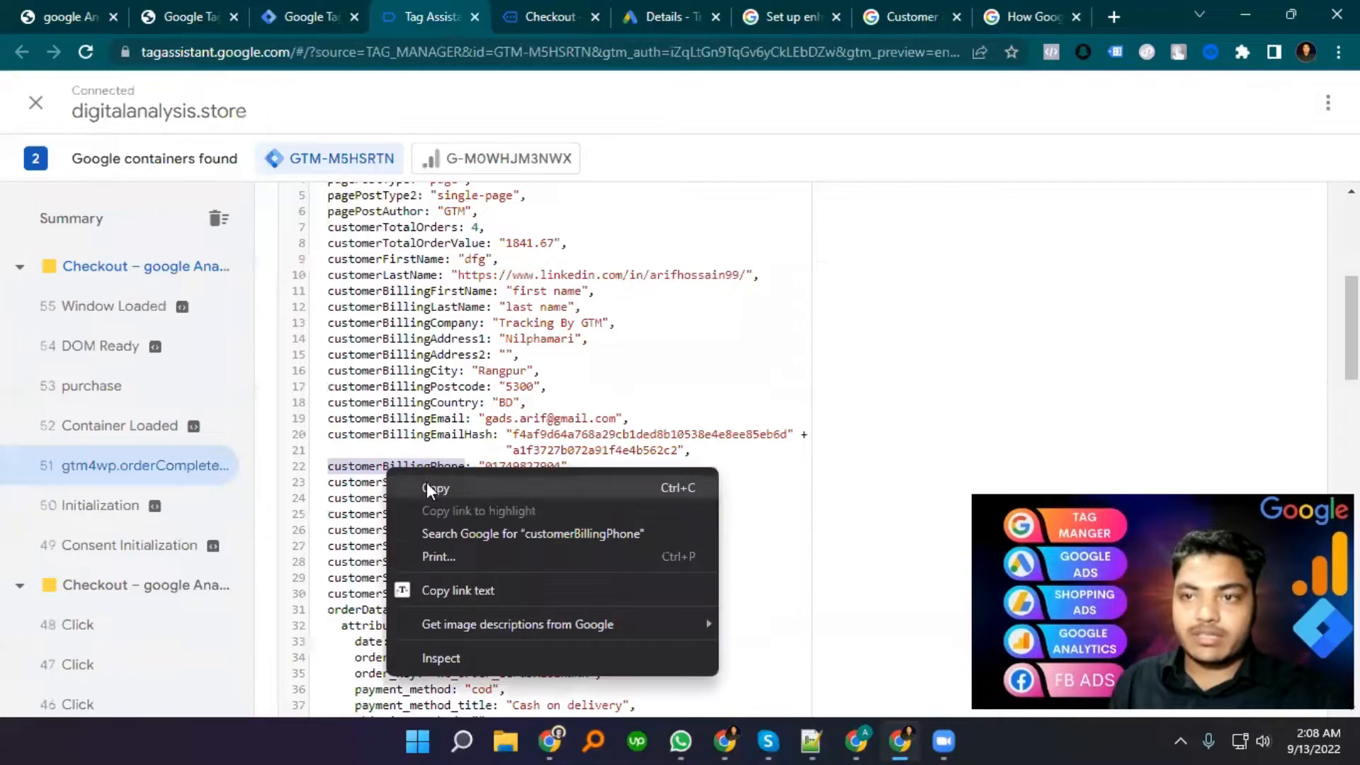
left_click(426, 483)
left_click(291, 3)
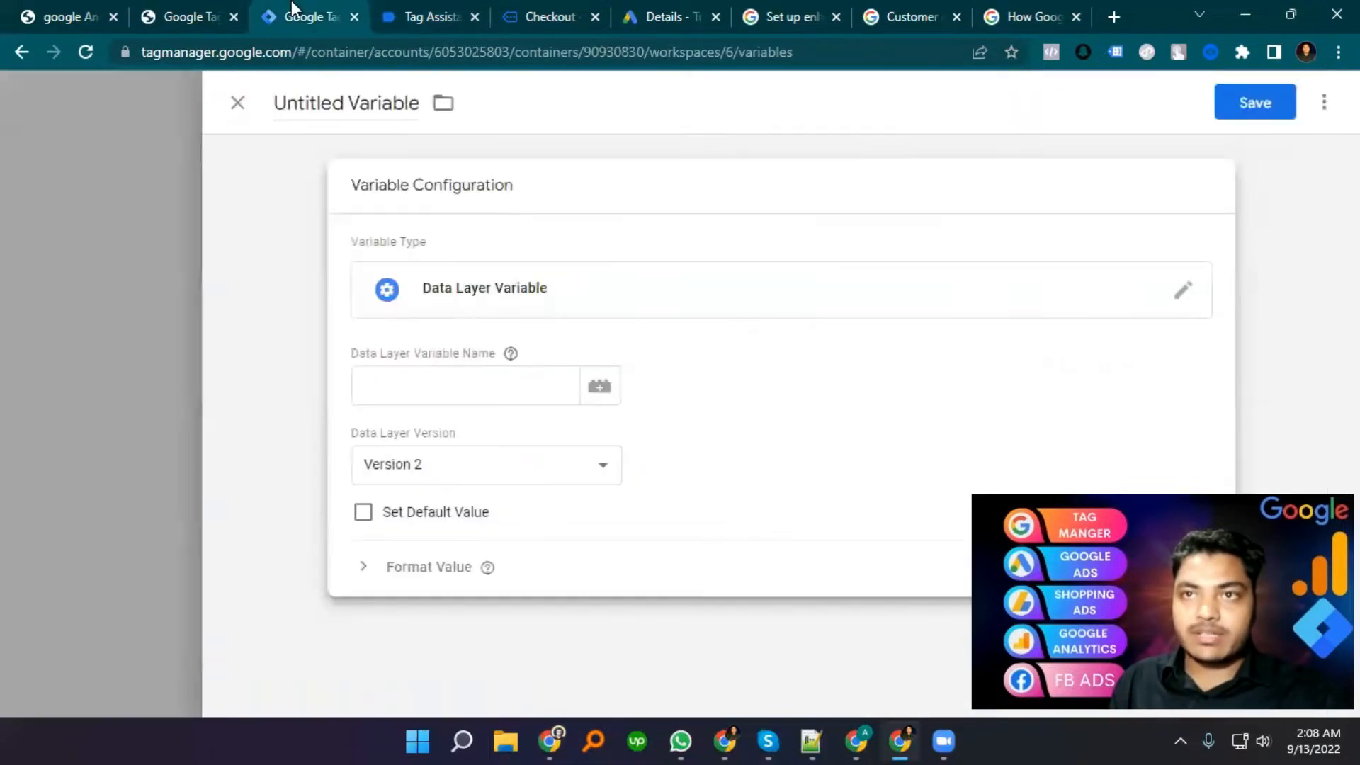
left_click(446, 338)
key("ctrl+v")
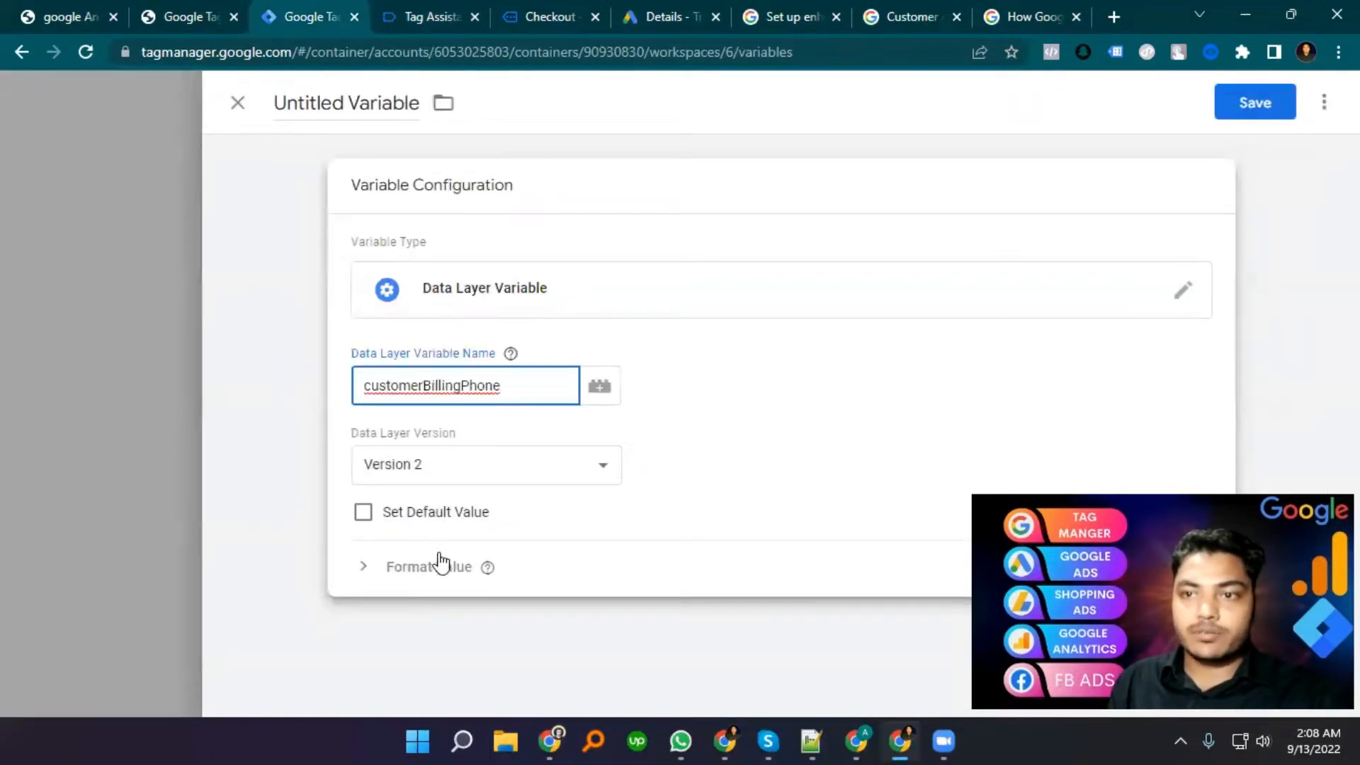
- Save the phone variable under the name "ga4 customer phone no"
left_click(1248, 106)
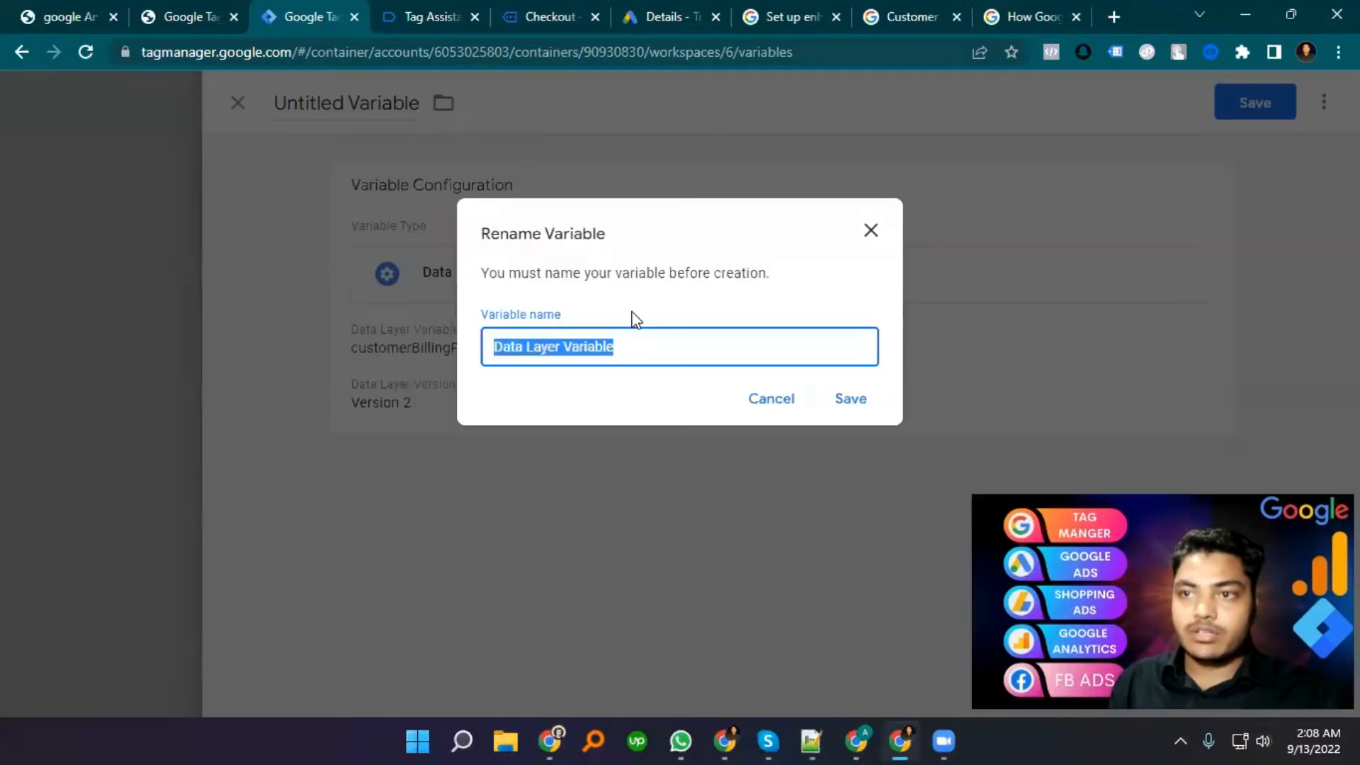
type("ga4 custone")
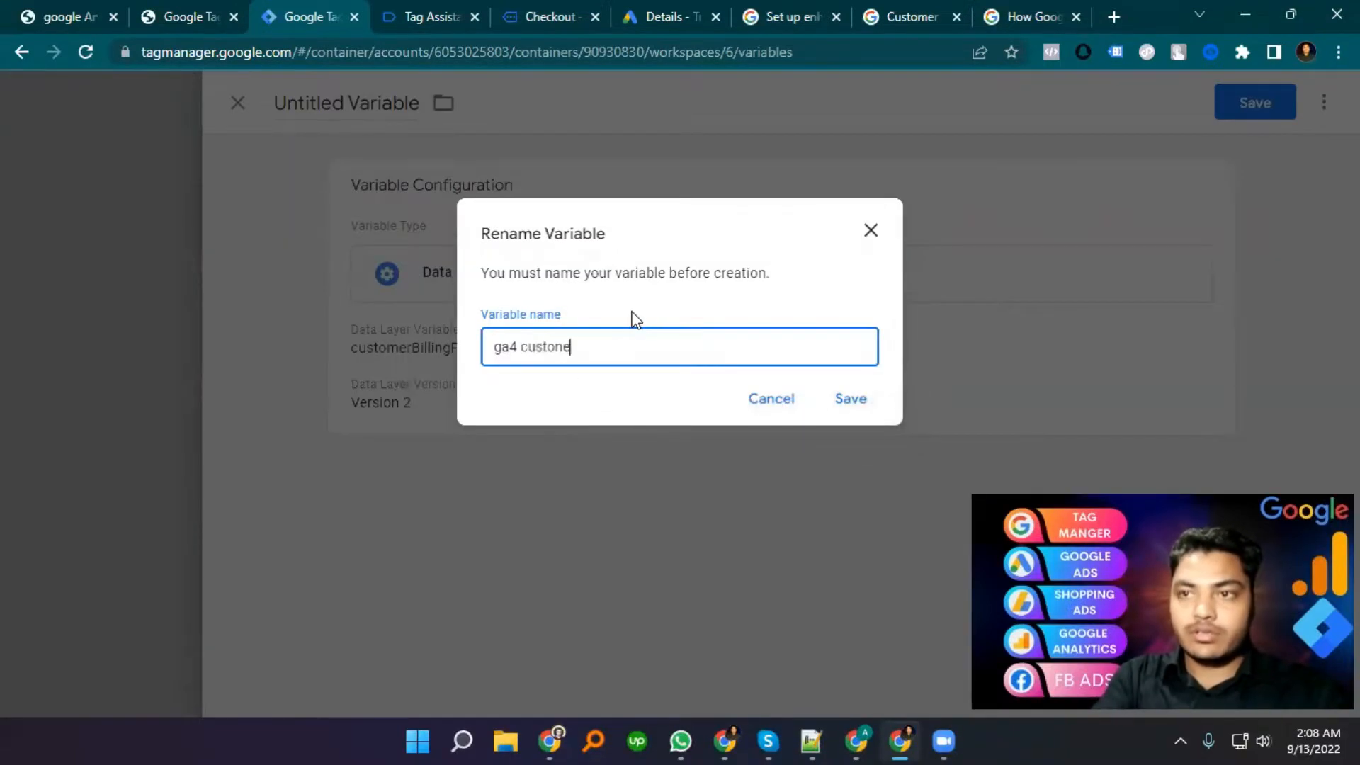
key("BackSpace")
key("BackSpace")
type("mer phone no")
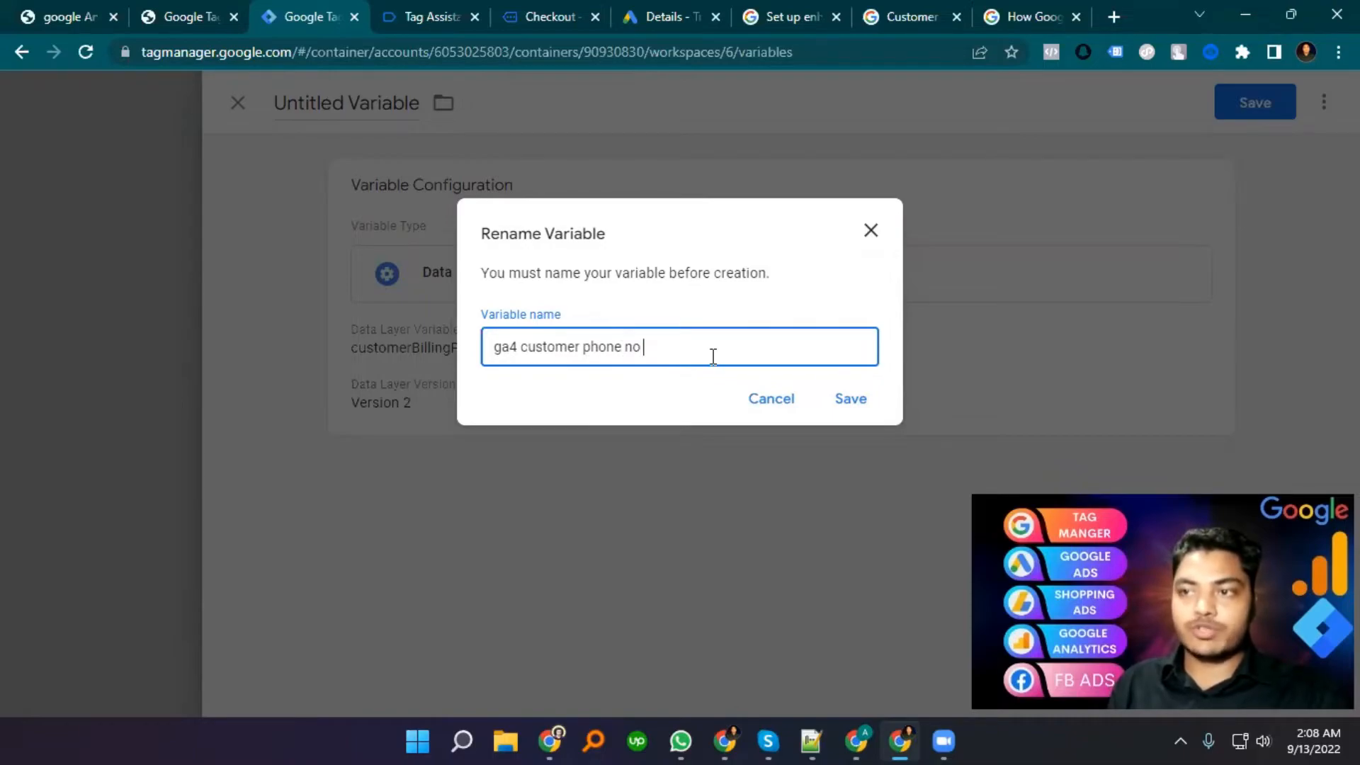
key("Return")
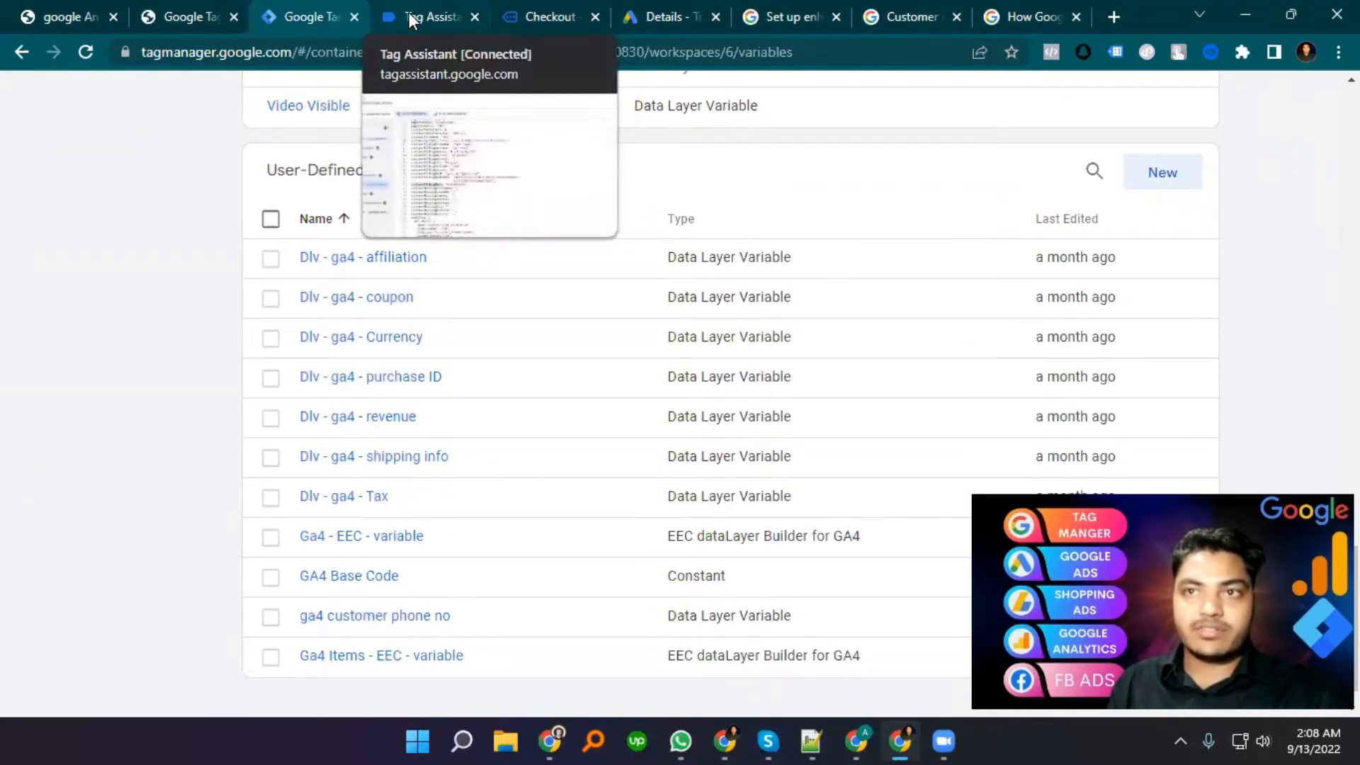
- Start another user-defined variable of type Data Layer Variable
left_click(1156, 177)
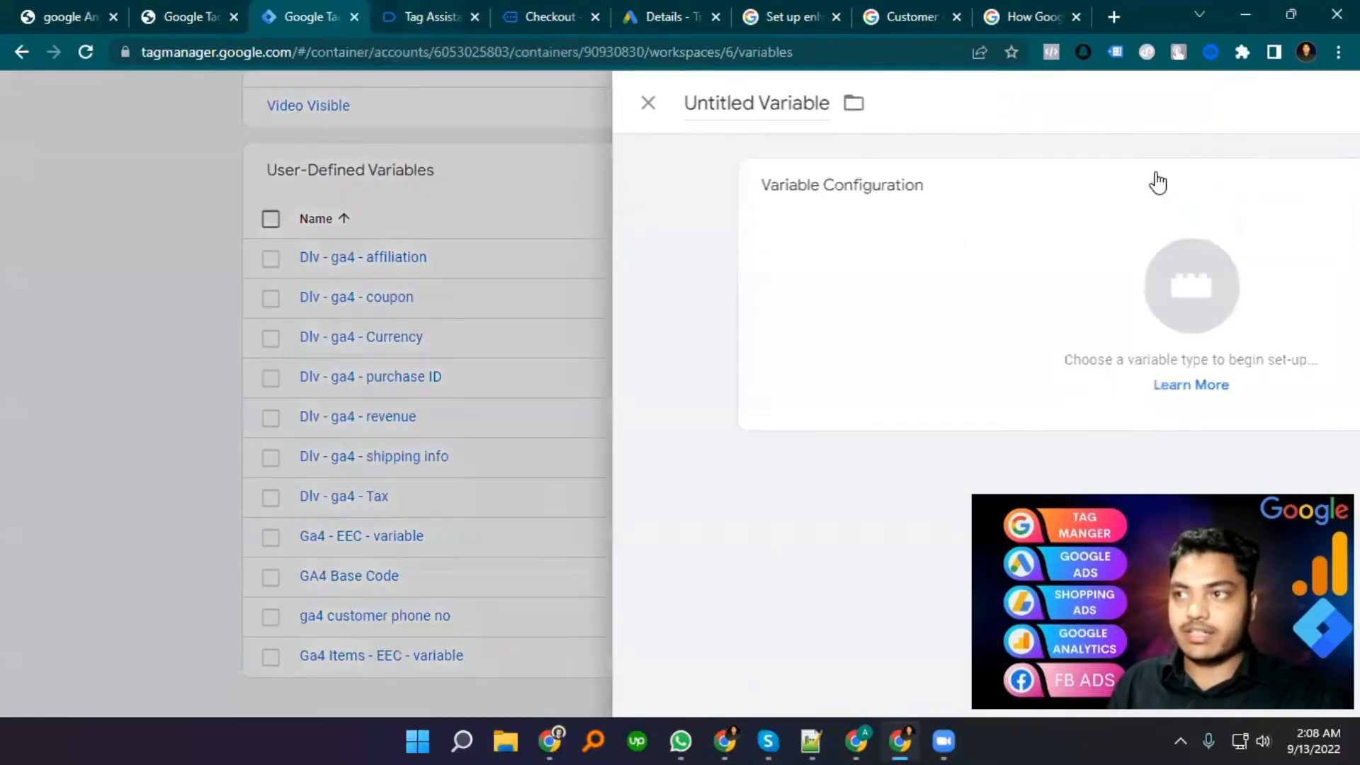
left_click(467, 239)
scroll(975, 480, "down", 3)
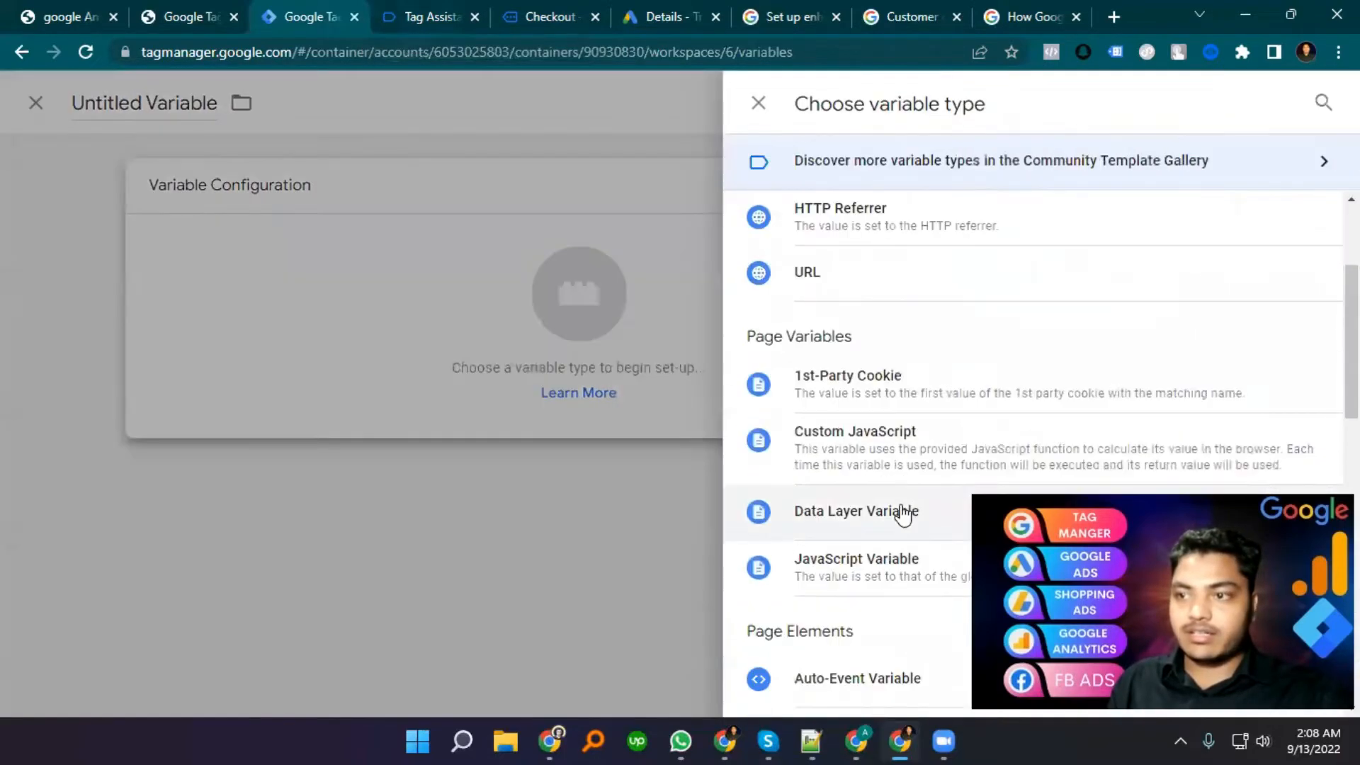
left_click(852, 514)
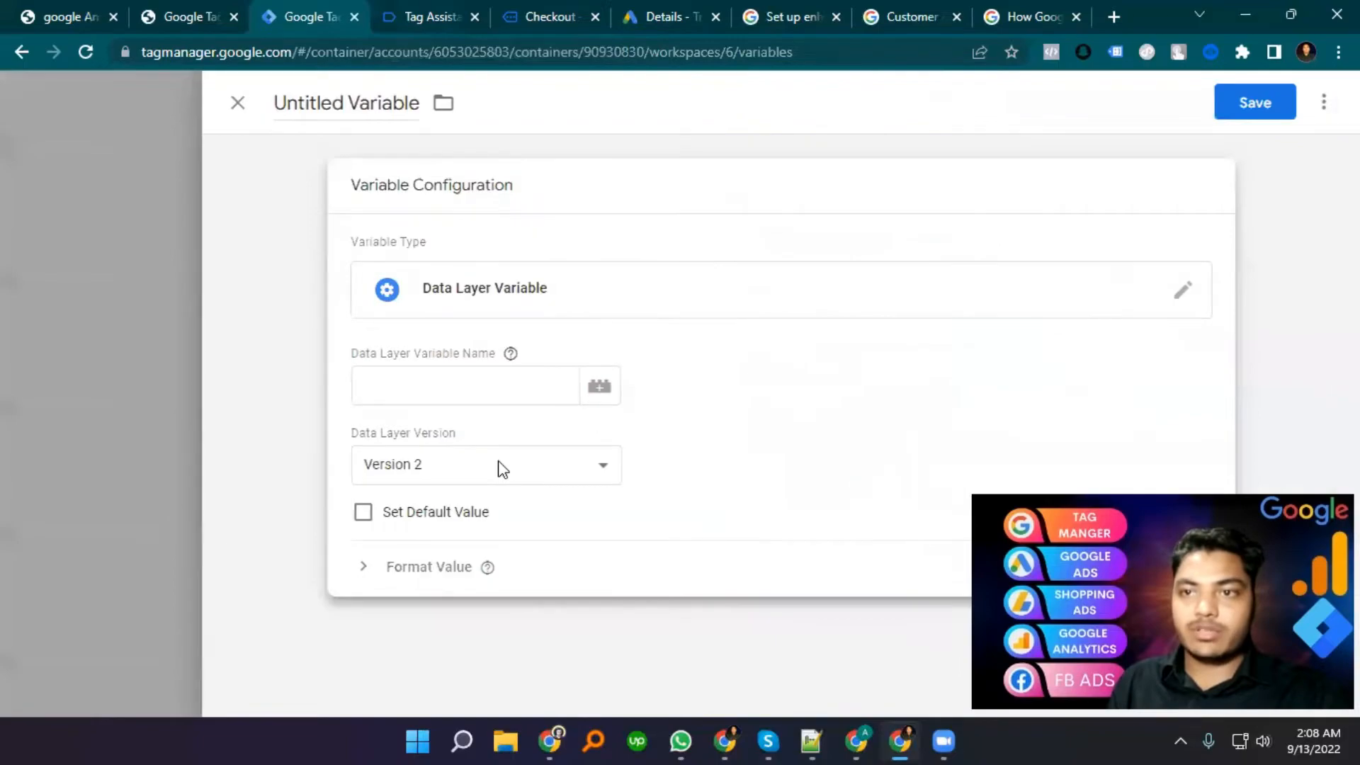
- Copy the customerBillingEmail key from the Tag Assistant data layer and enter it as this variable's Data Layer Variable Name
left_click(432, 14)
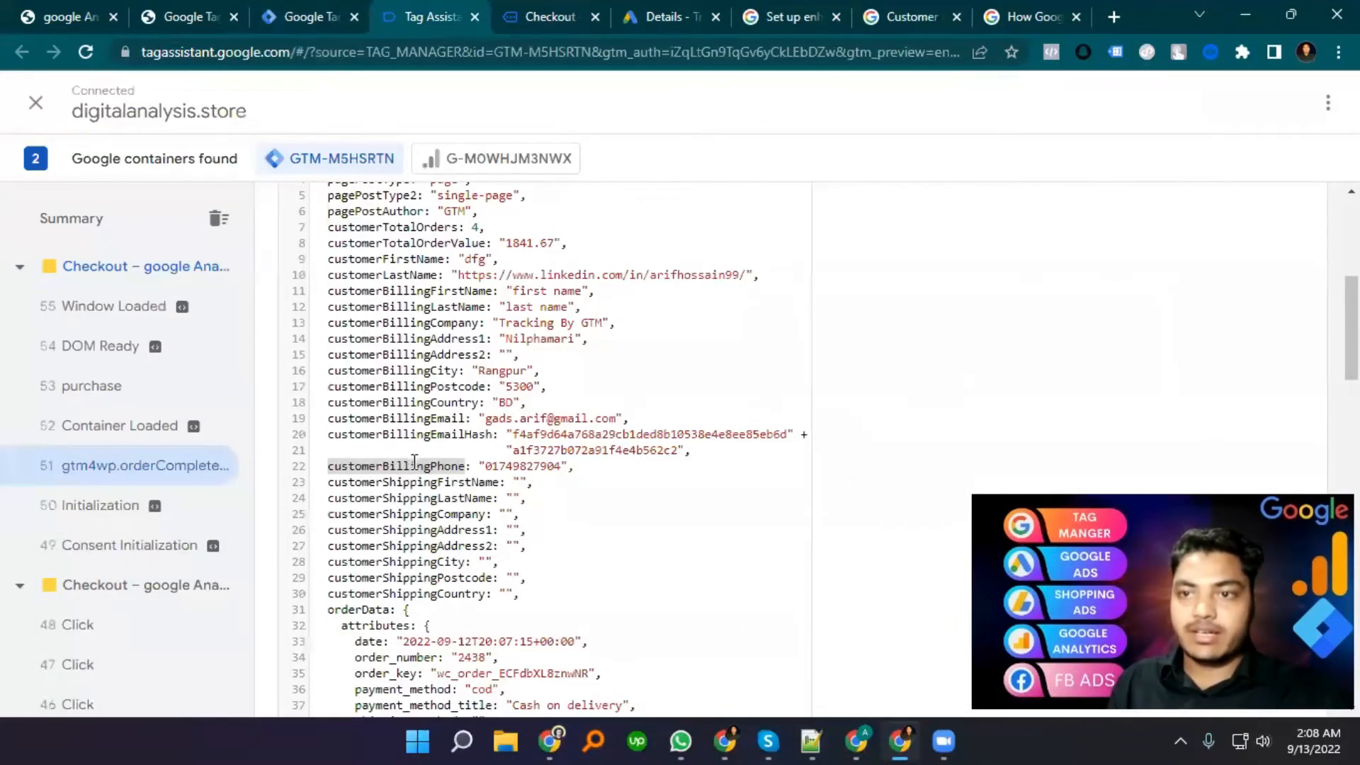
double_click(397, 418)
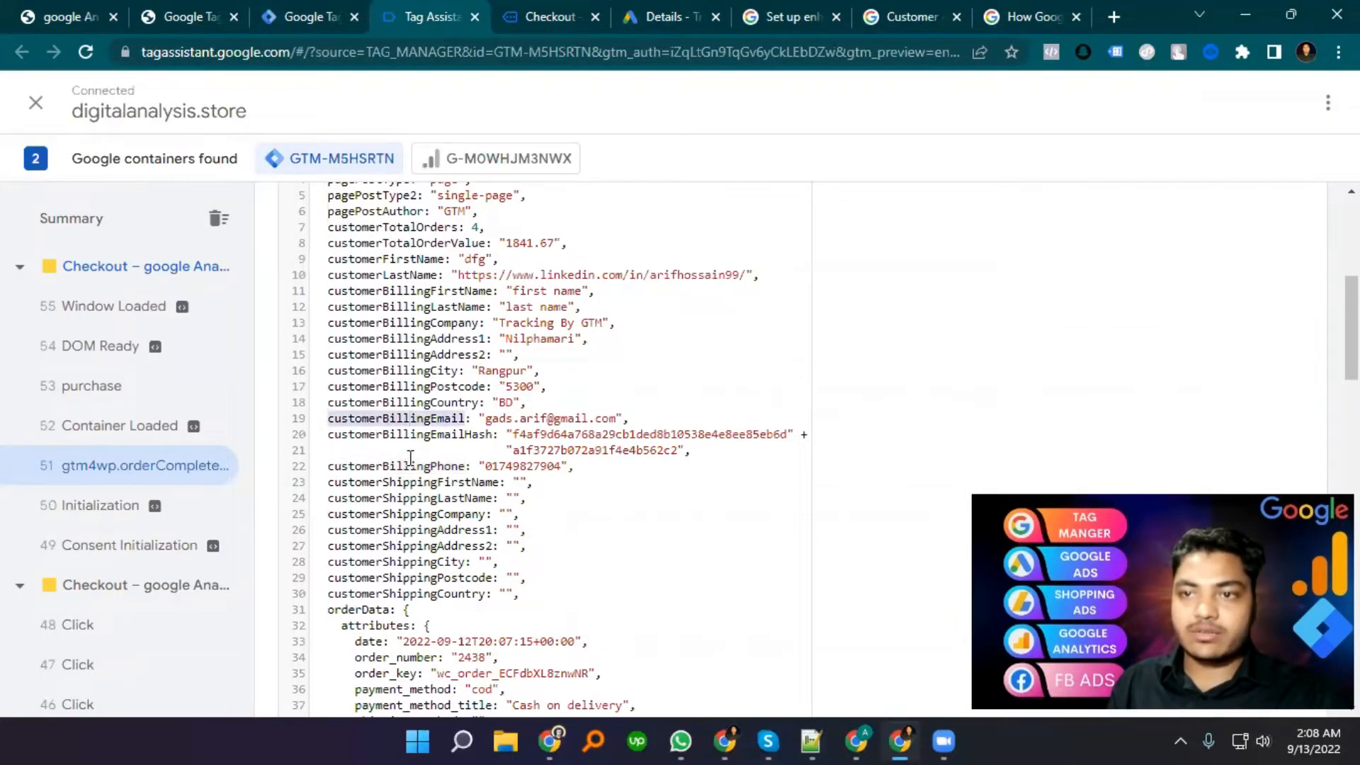
right_click(405, 416)
left_click(449, 436)
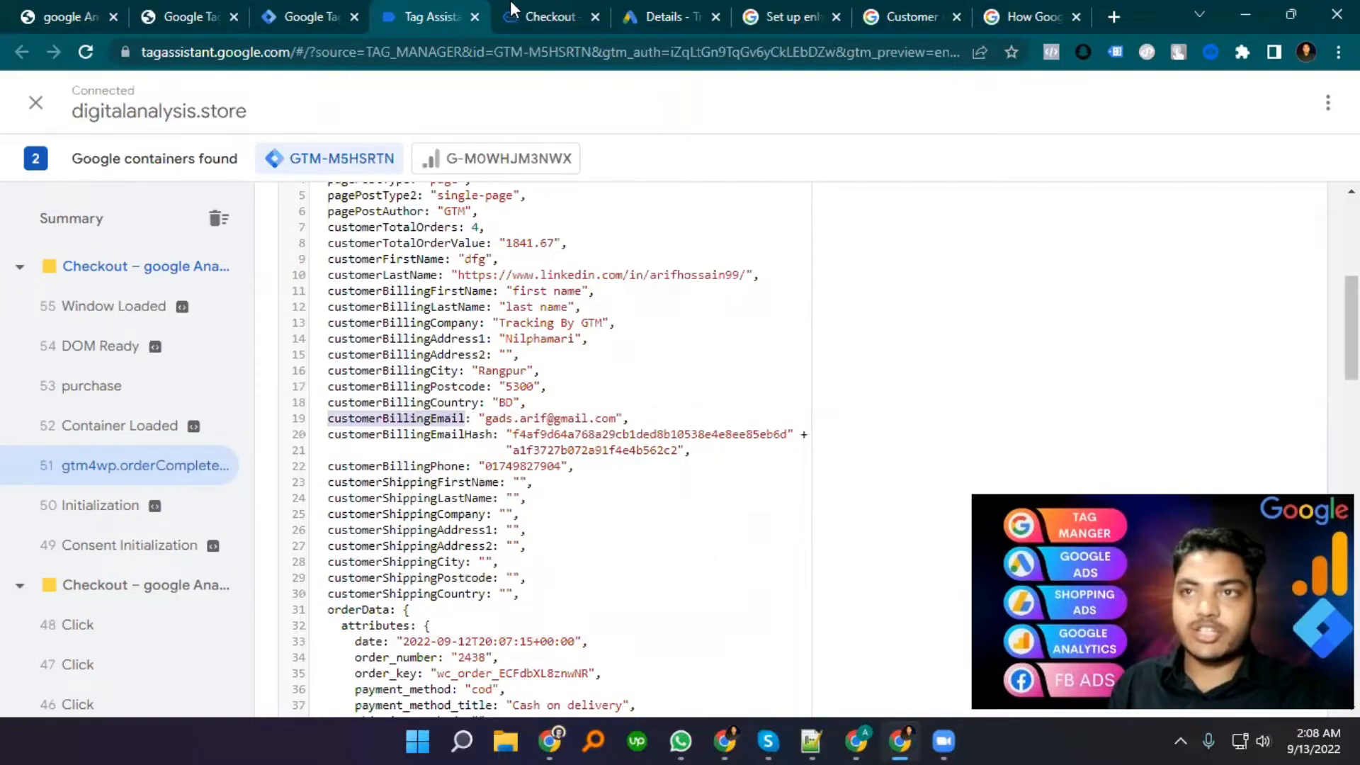
left_click(316, 14)
left_click(454, 354)
key("ctrl+v")
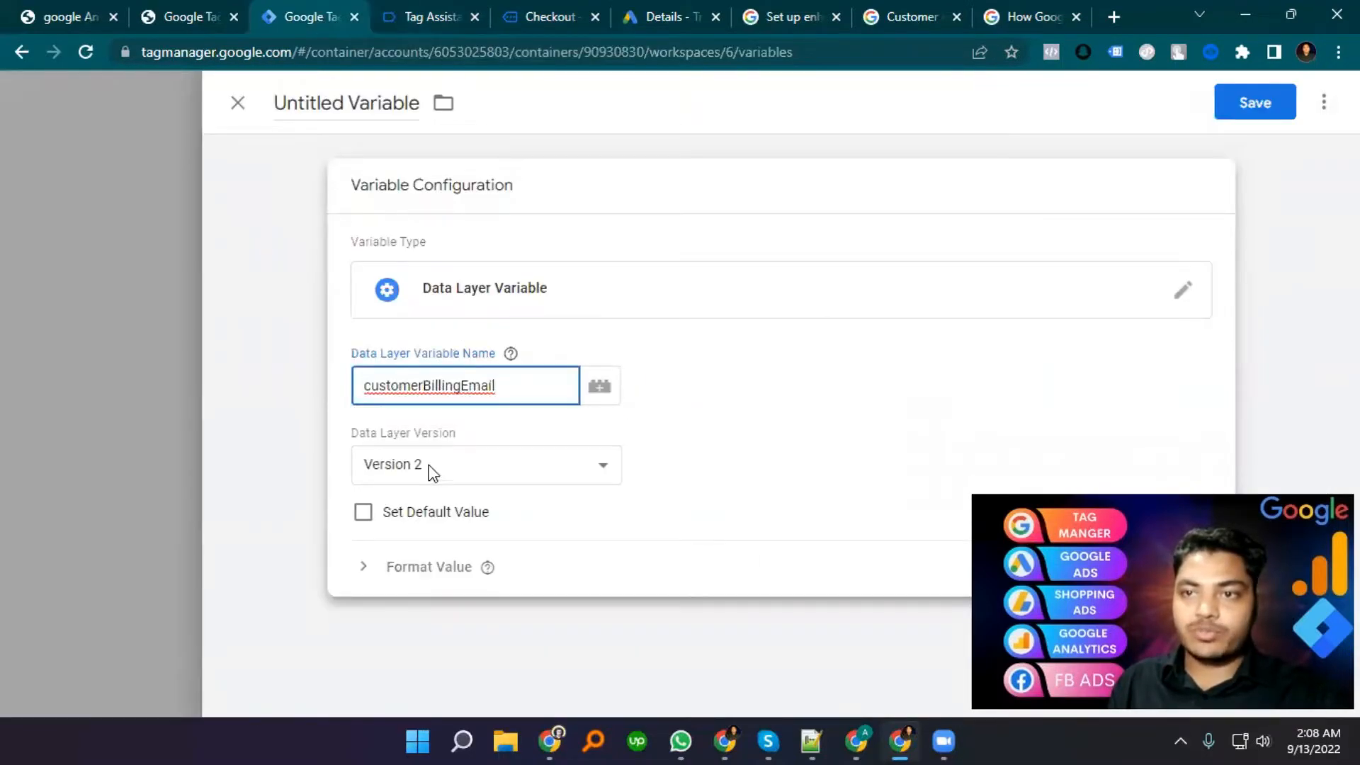
- Save the email variable under the name "ga4 customer gmail"
left_click(1256, 106)
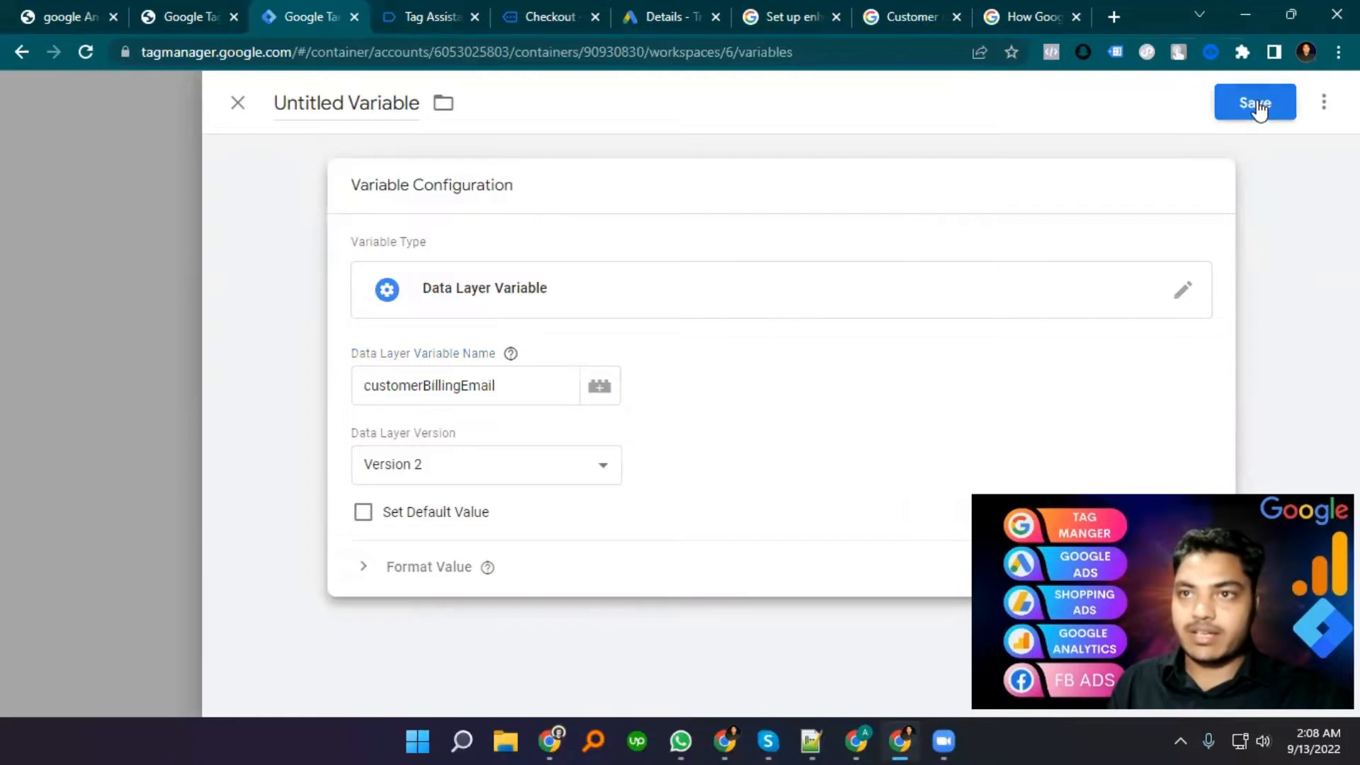
type("ga4")
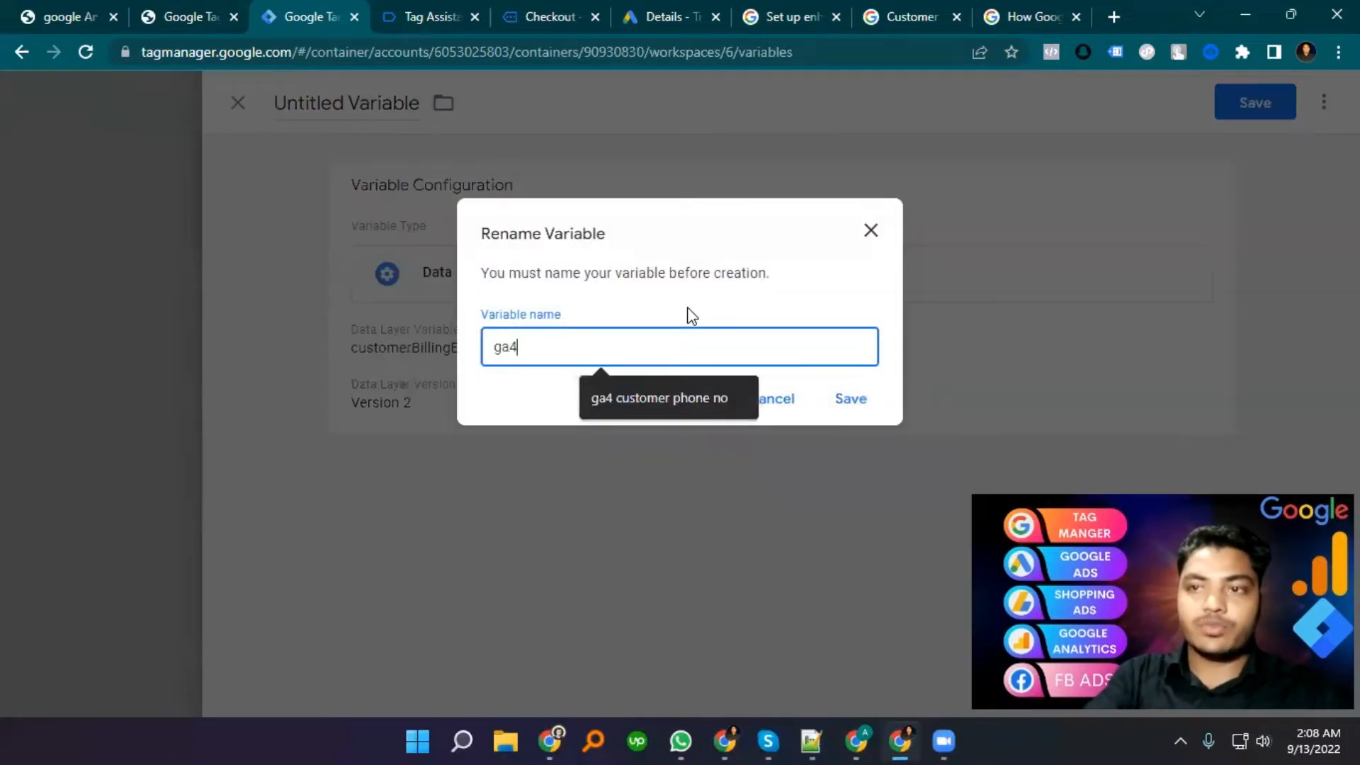
type(" customer")
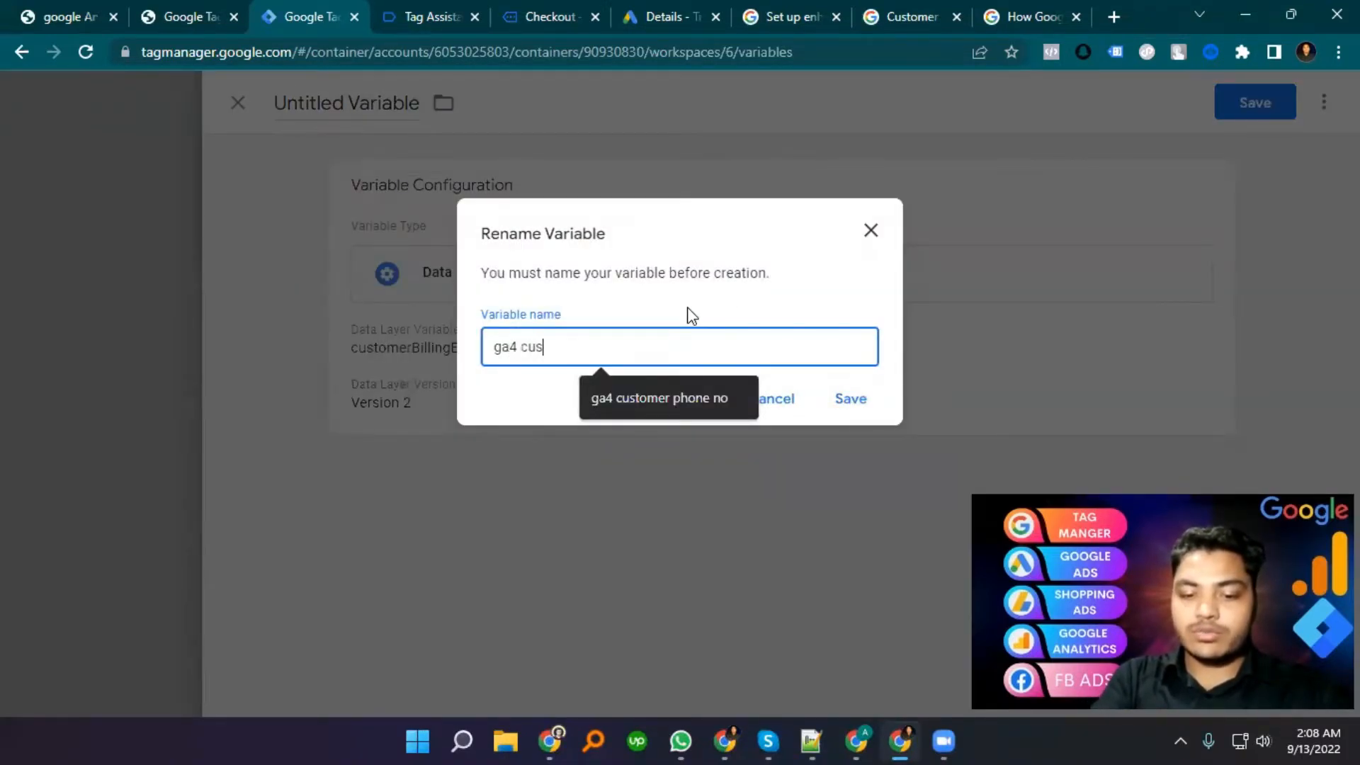
type("il")
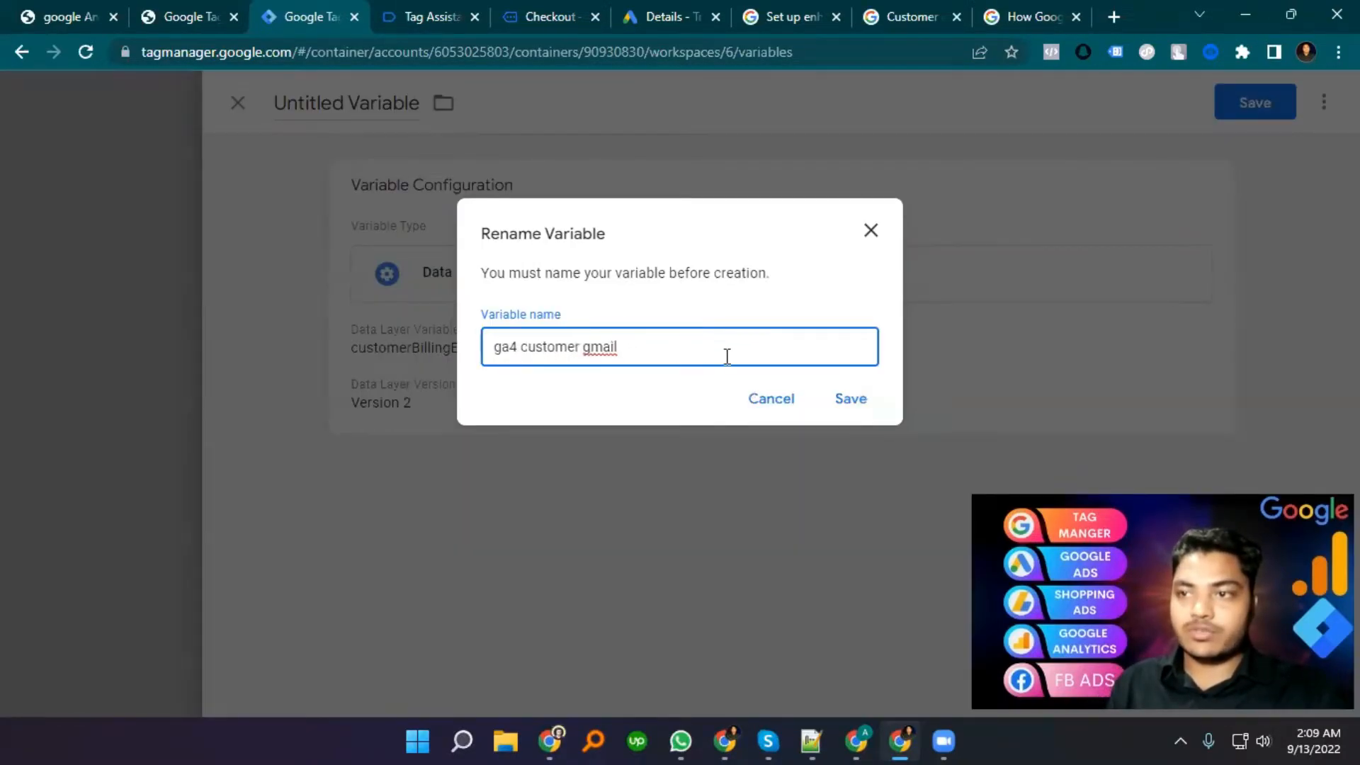
key("Return")
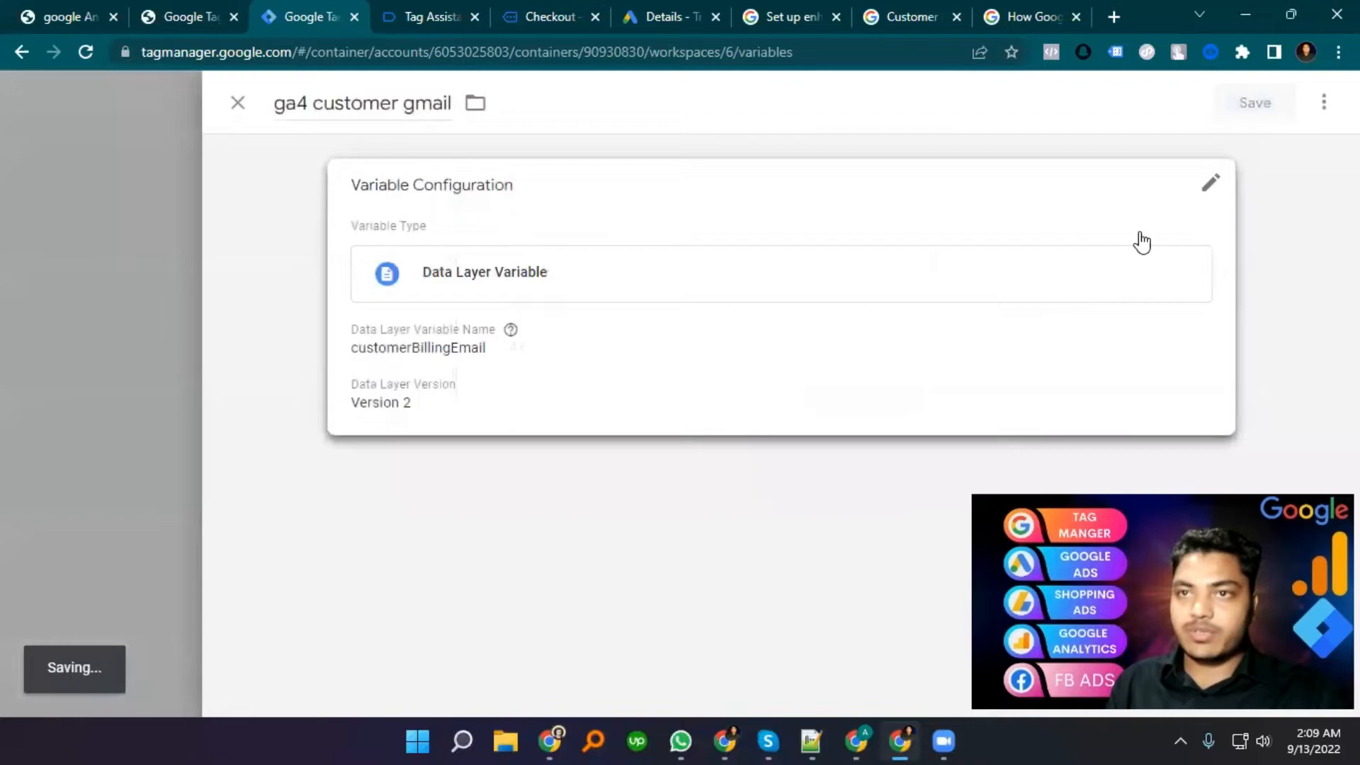
- Open the "Google Ads Conversion ecommerce purchase Tracking" tag from the workspace's tags
scroll(221, 298, "up", 15)
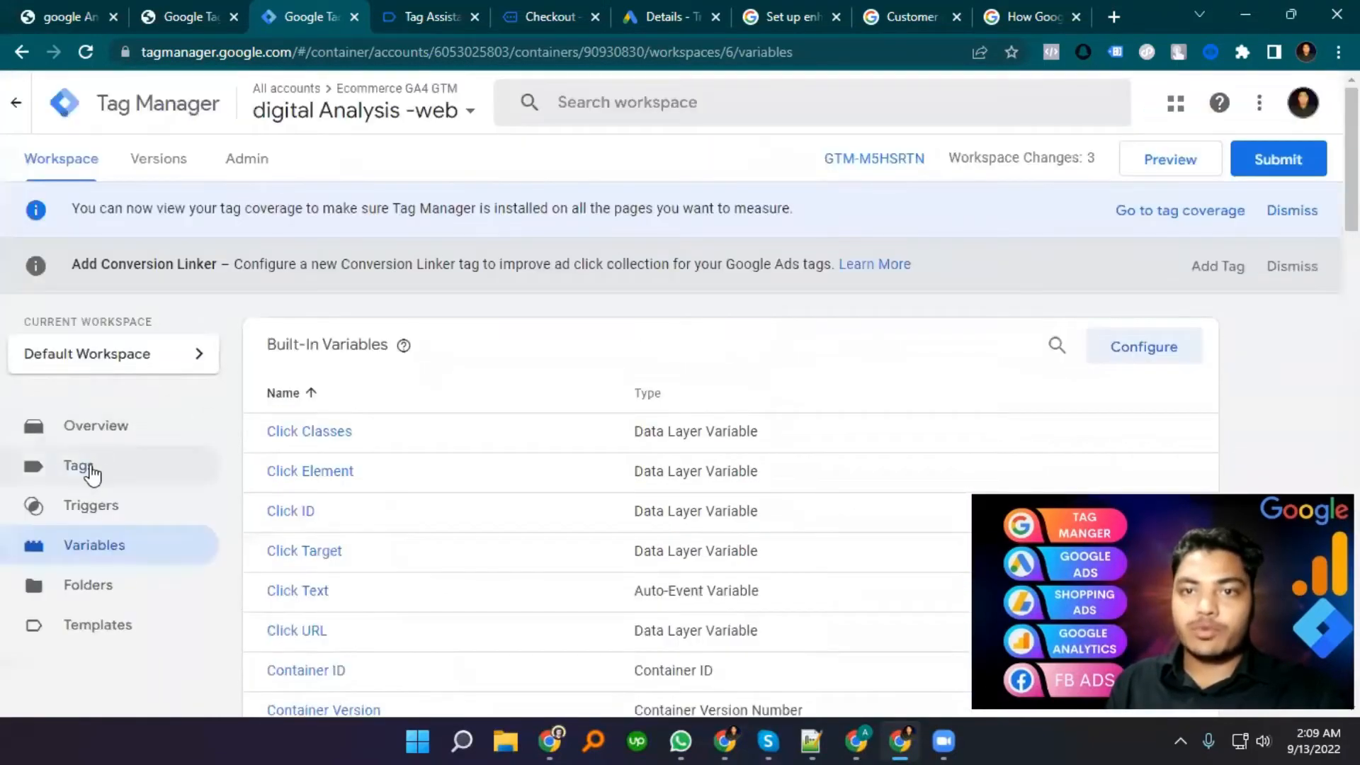
left_click(95, 471)
scroll(378, 525, "down", 1)
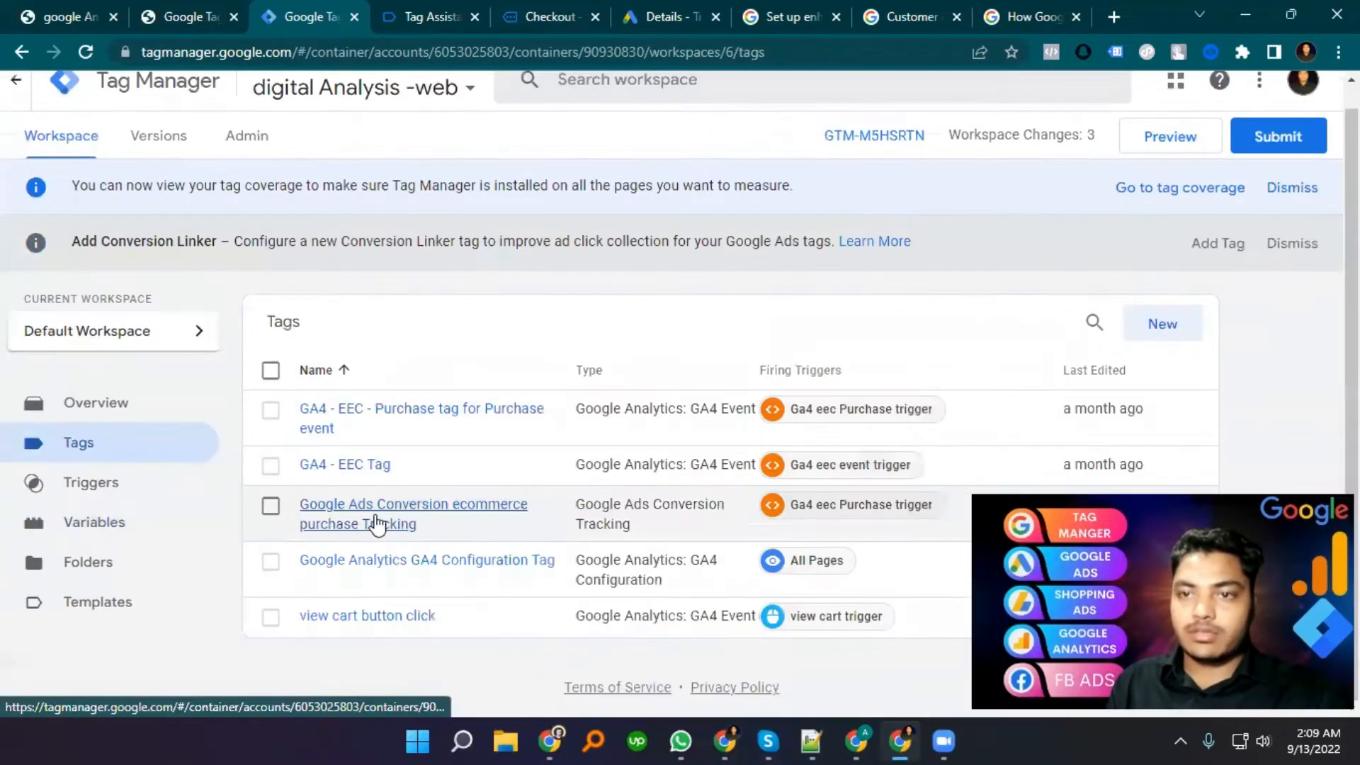
left_click(378, 525)
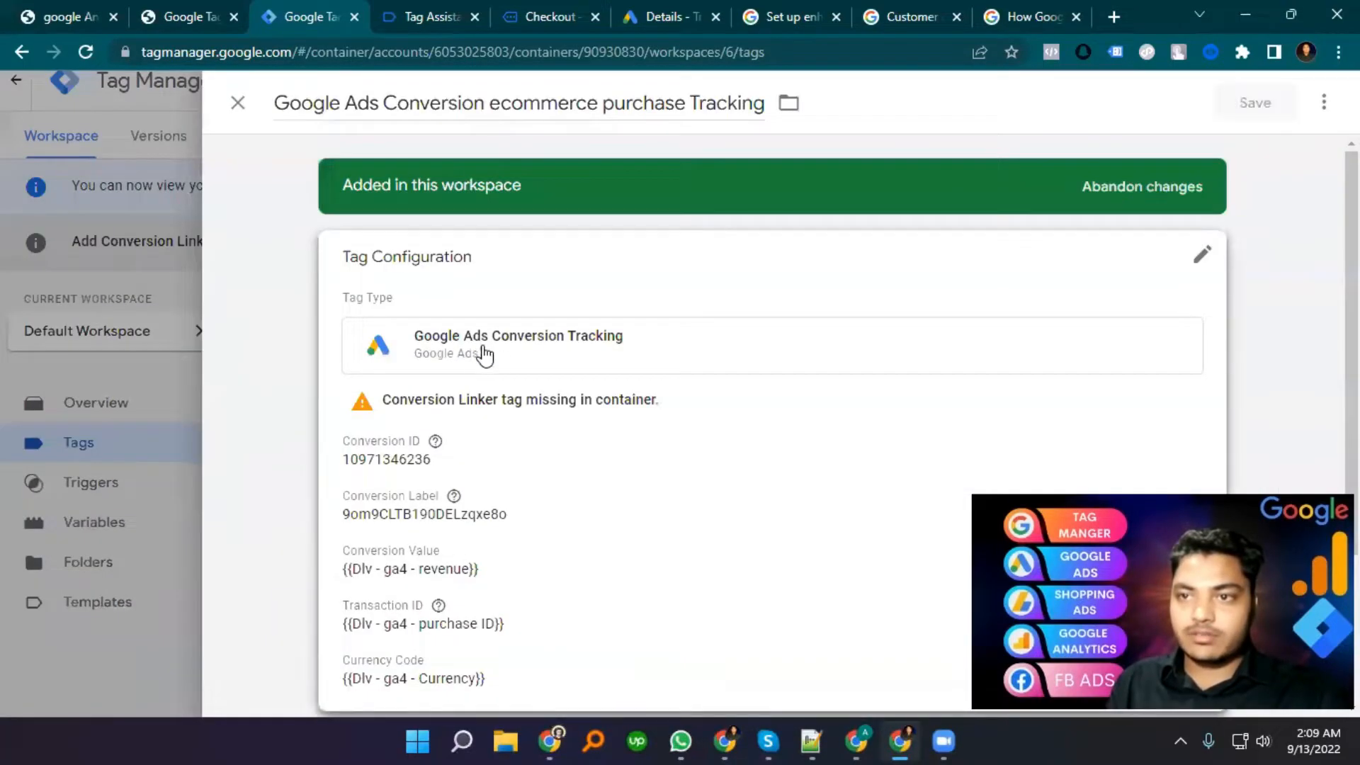
- Enable including user-provided data from the website in the conversion tag and start a new variable for it
scroll(597, 328, "down", 10)
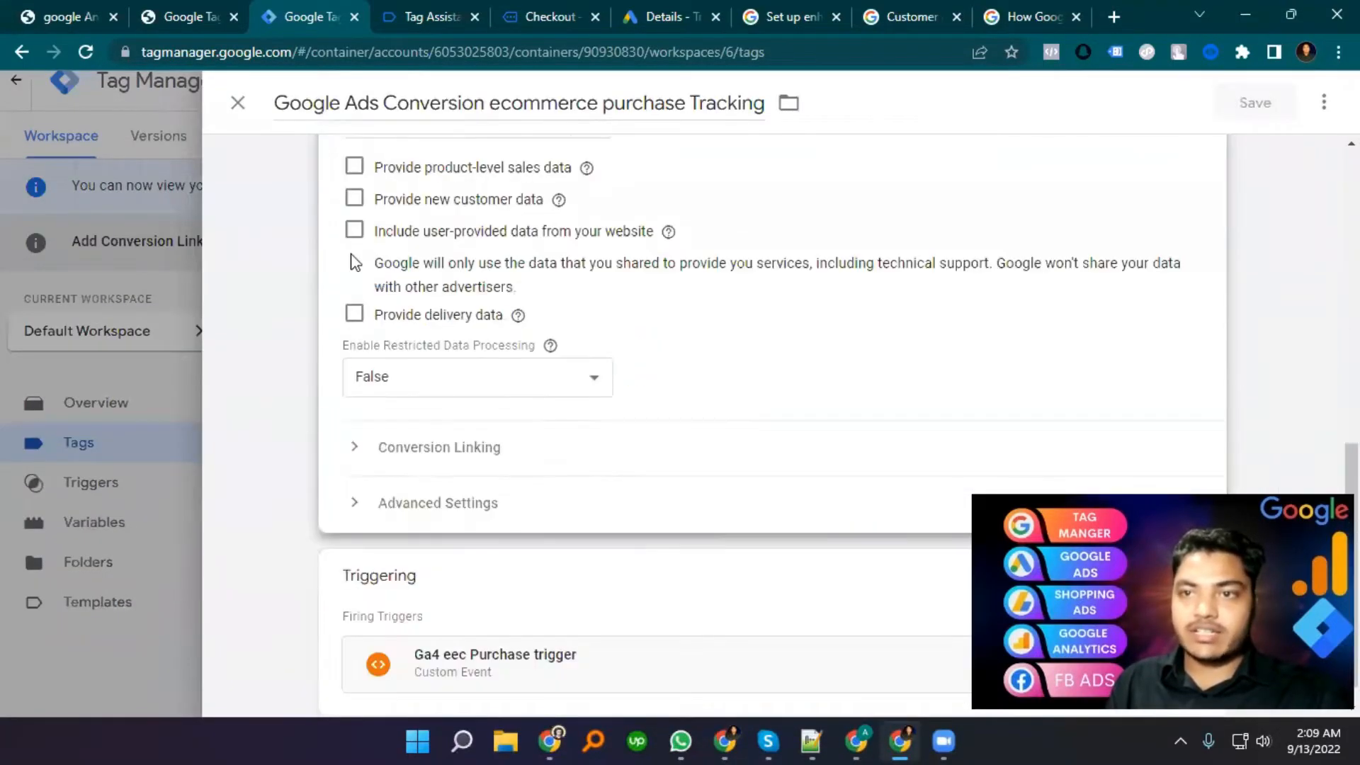
left_click(354, 230)
left_click(483, 317)
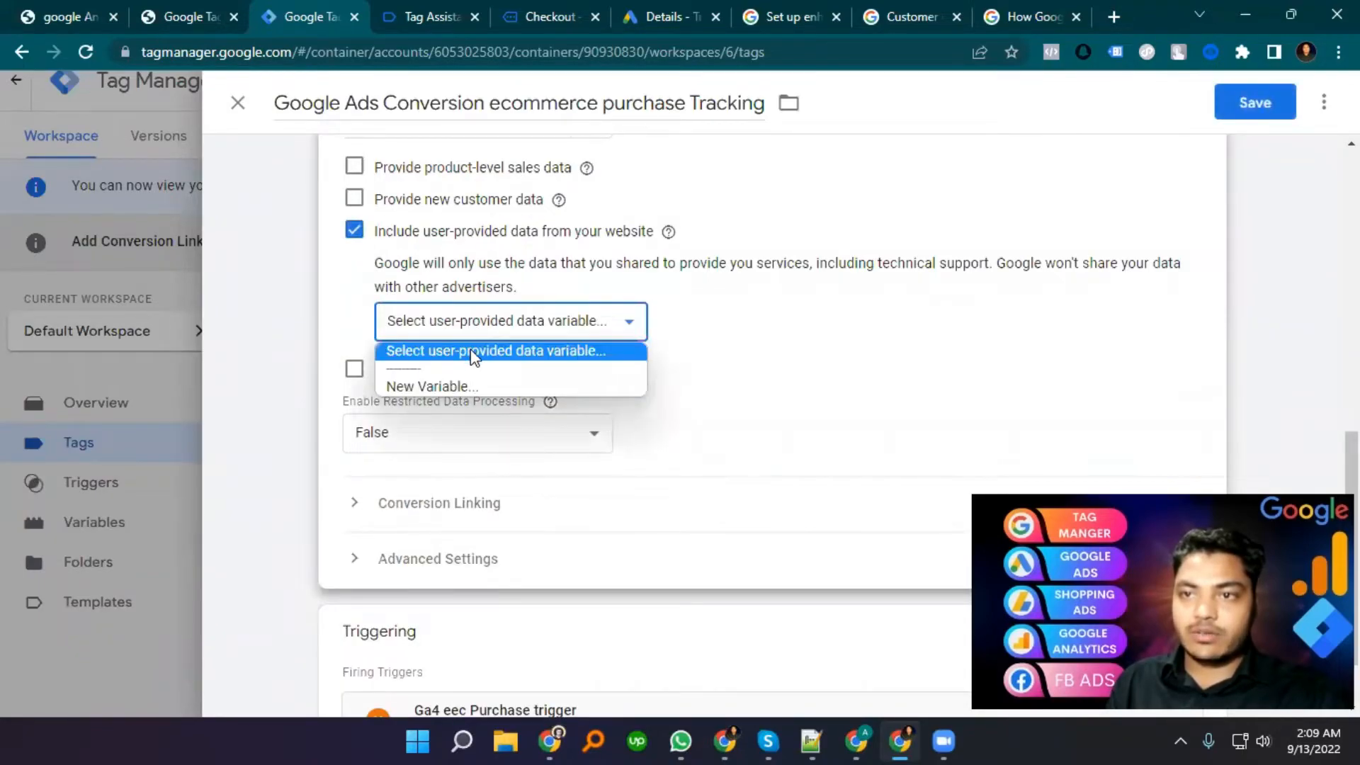
left_click(473, 354)
left_click(493, 326)
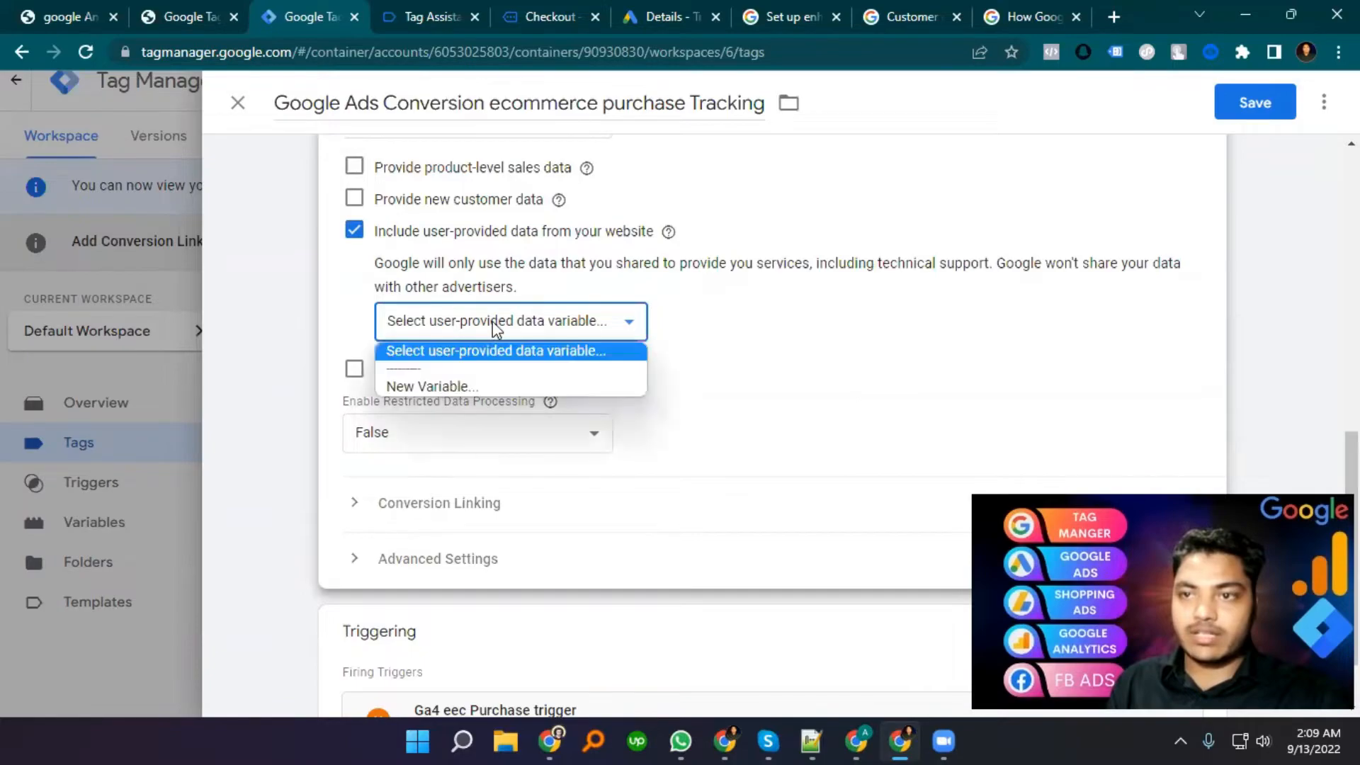
left_click(470, 383)
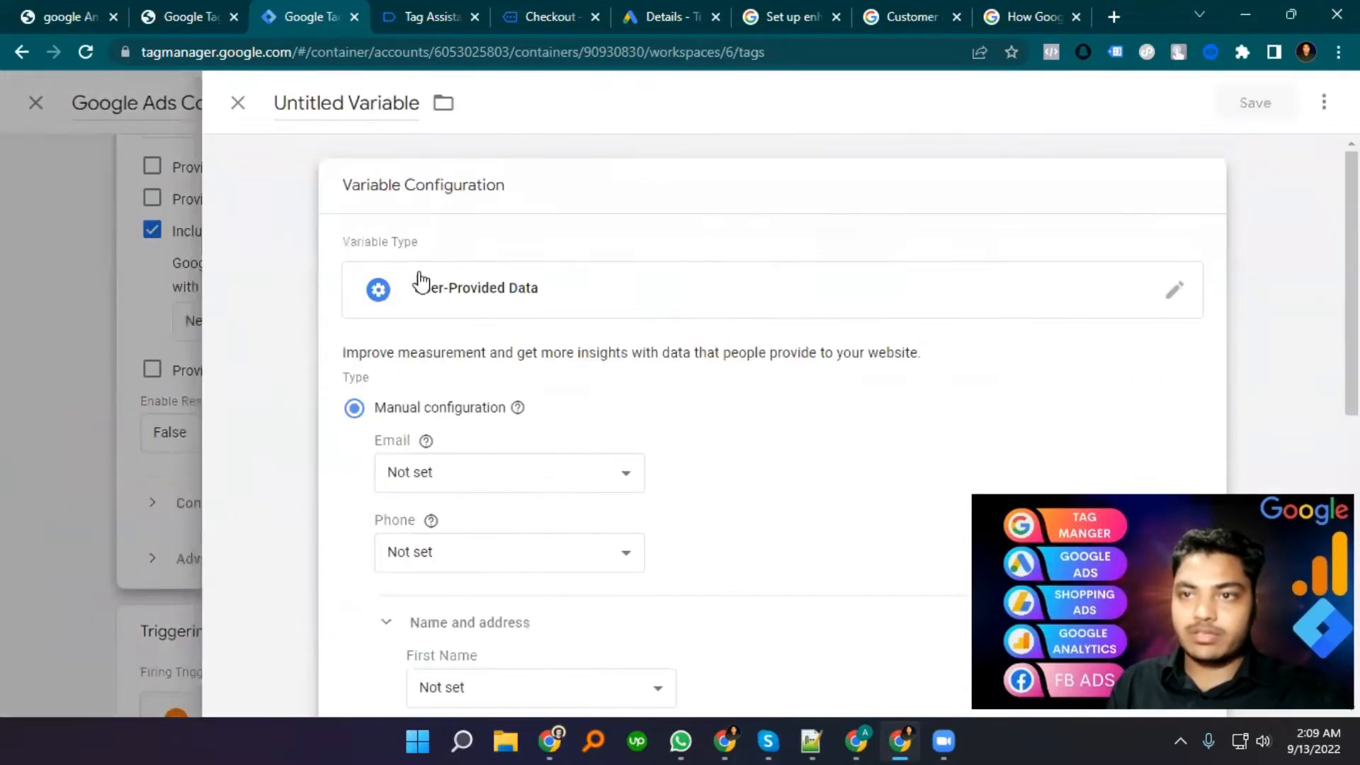
- Name the new User-Provided Data variable "gads customer data"
left_click(343, 103)
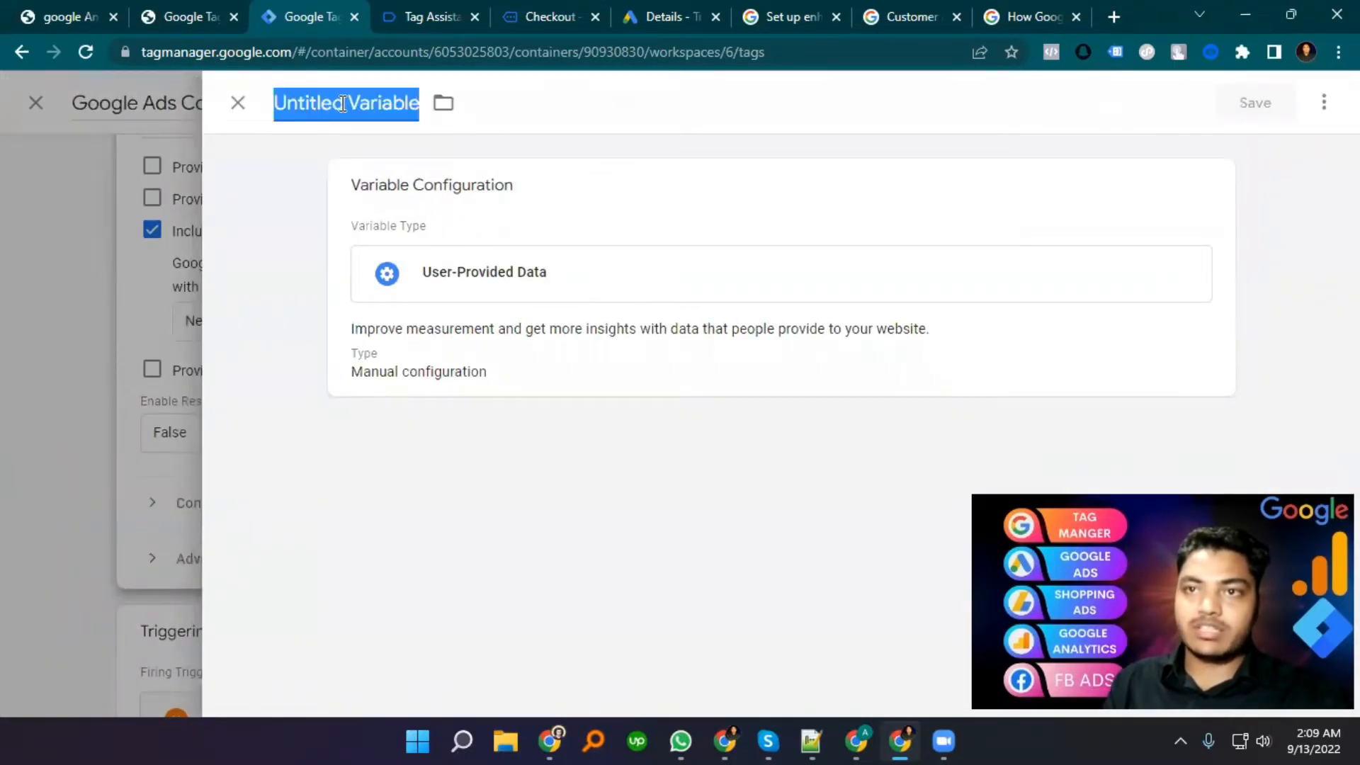
type("gads ")
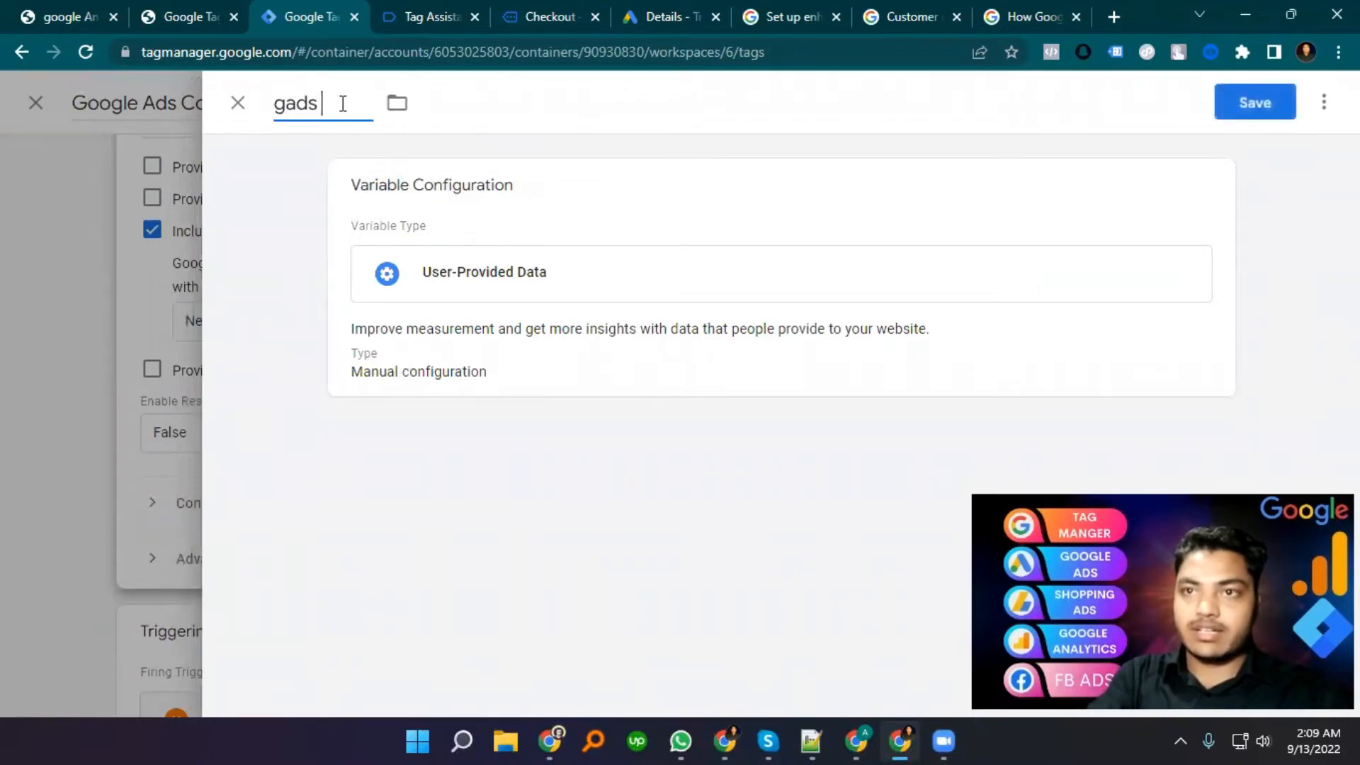
type("customer data")
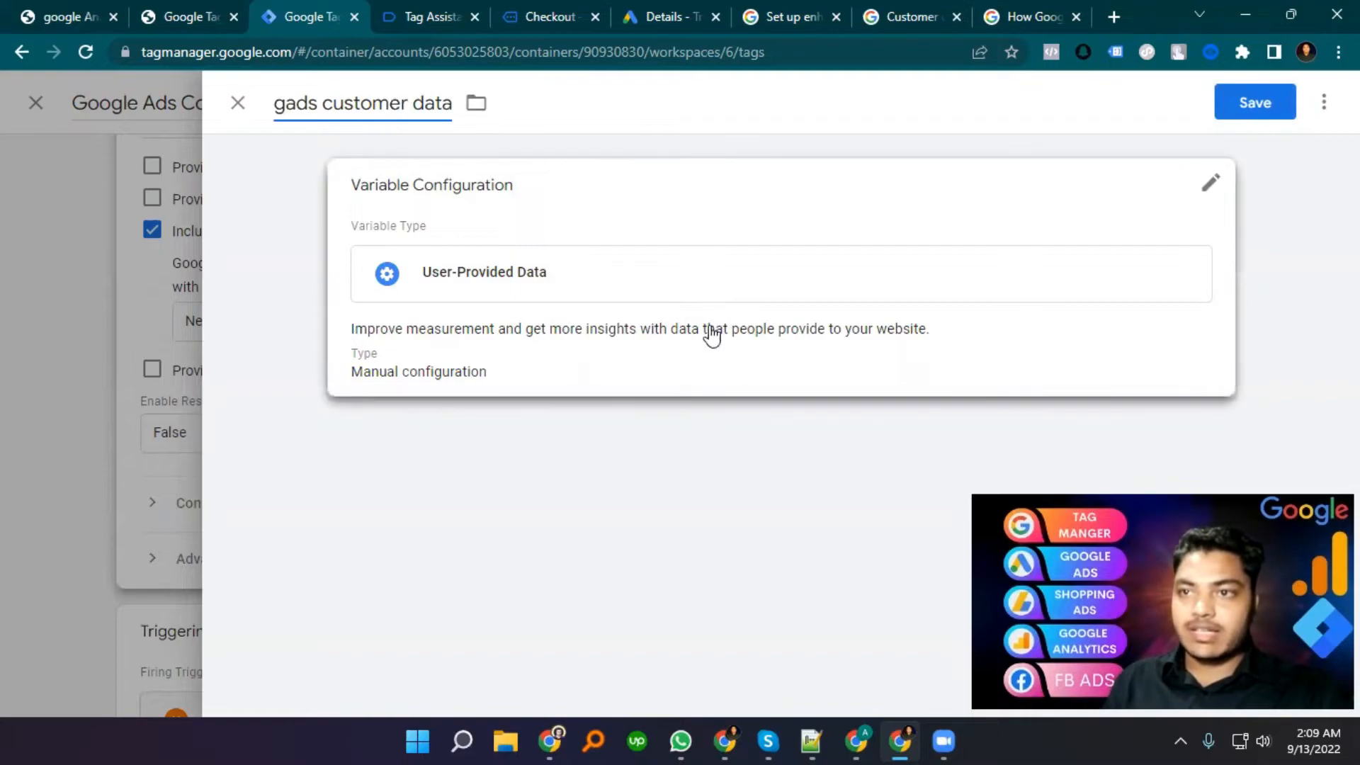
- Set the Email field in the variable's manual configuration to {{ga4 customer gmail}}
left_click(677, 326)
scroll(439, 319, "down", 3)
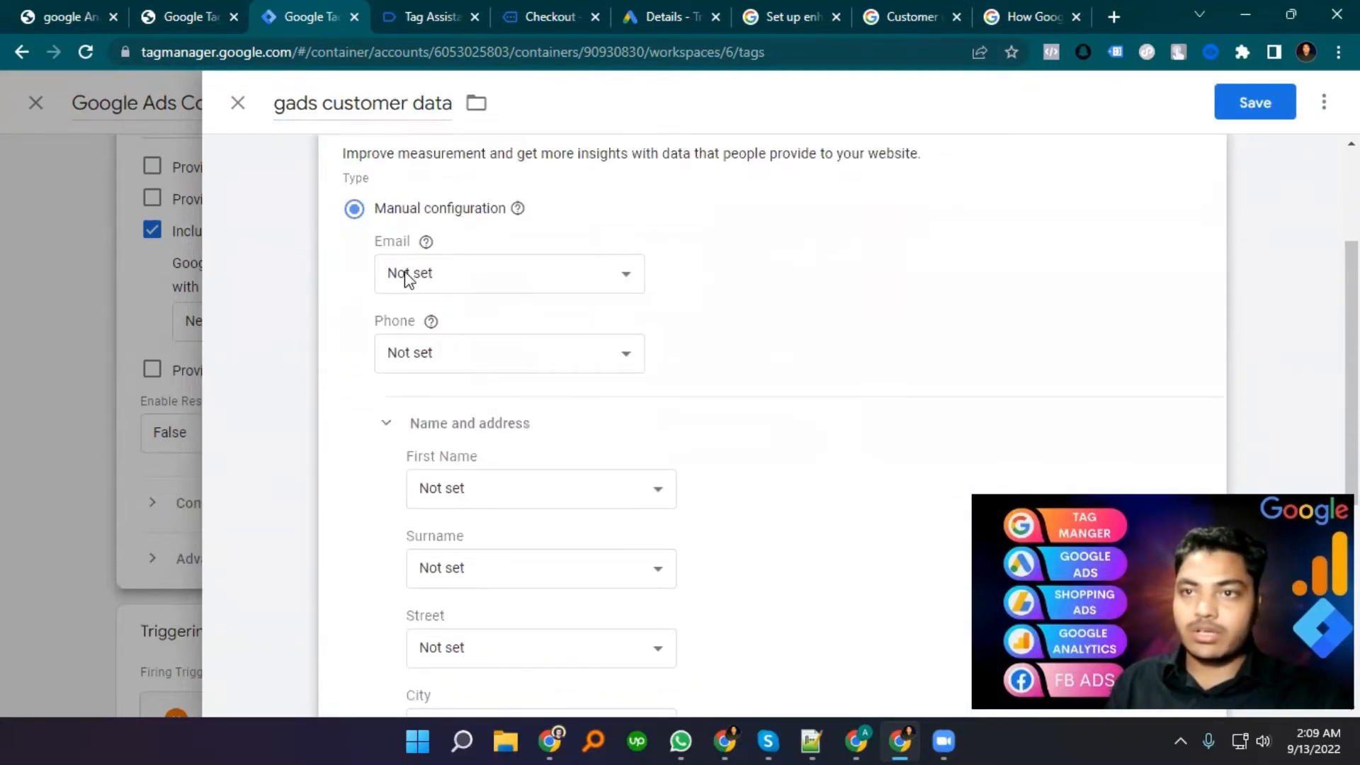
left_click(422, 279)
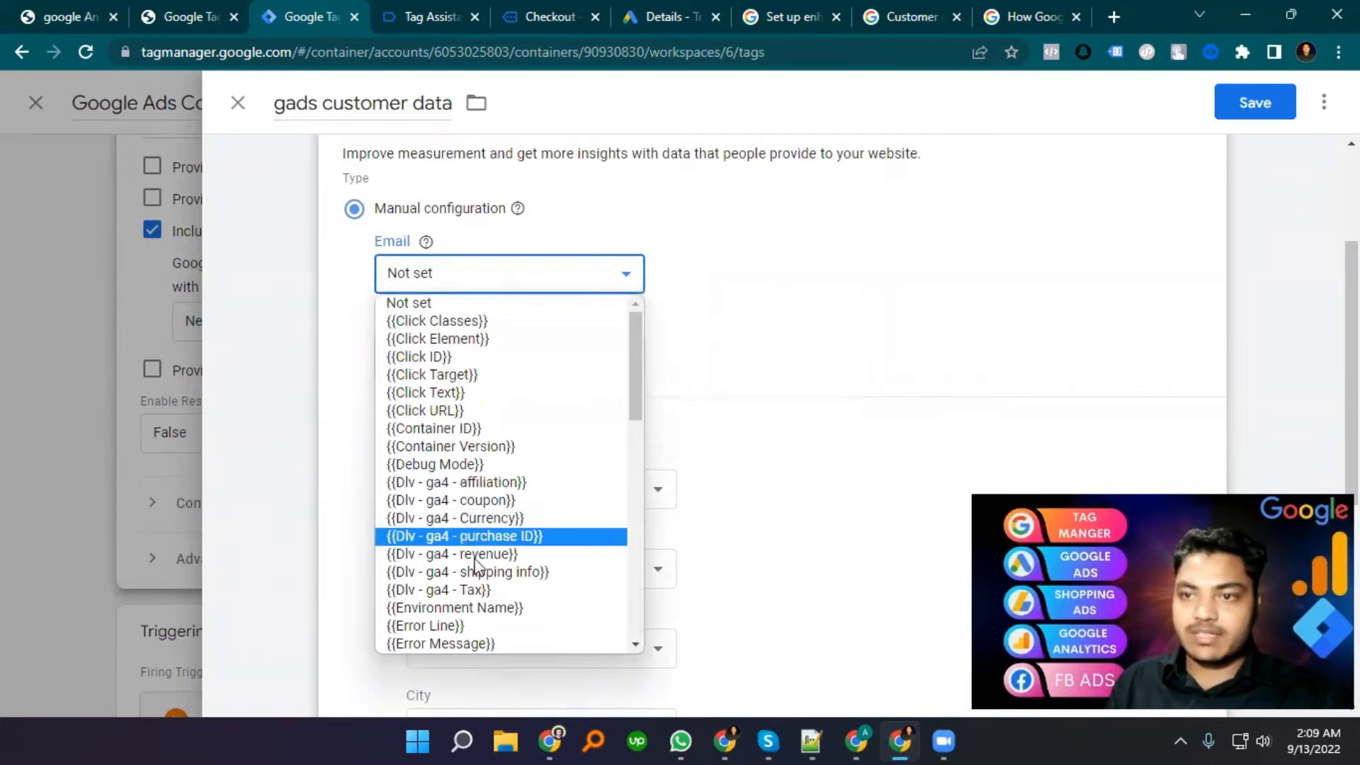
scroll(418, 538, "down", 3)
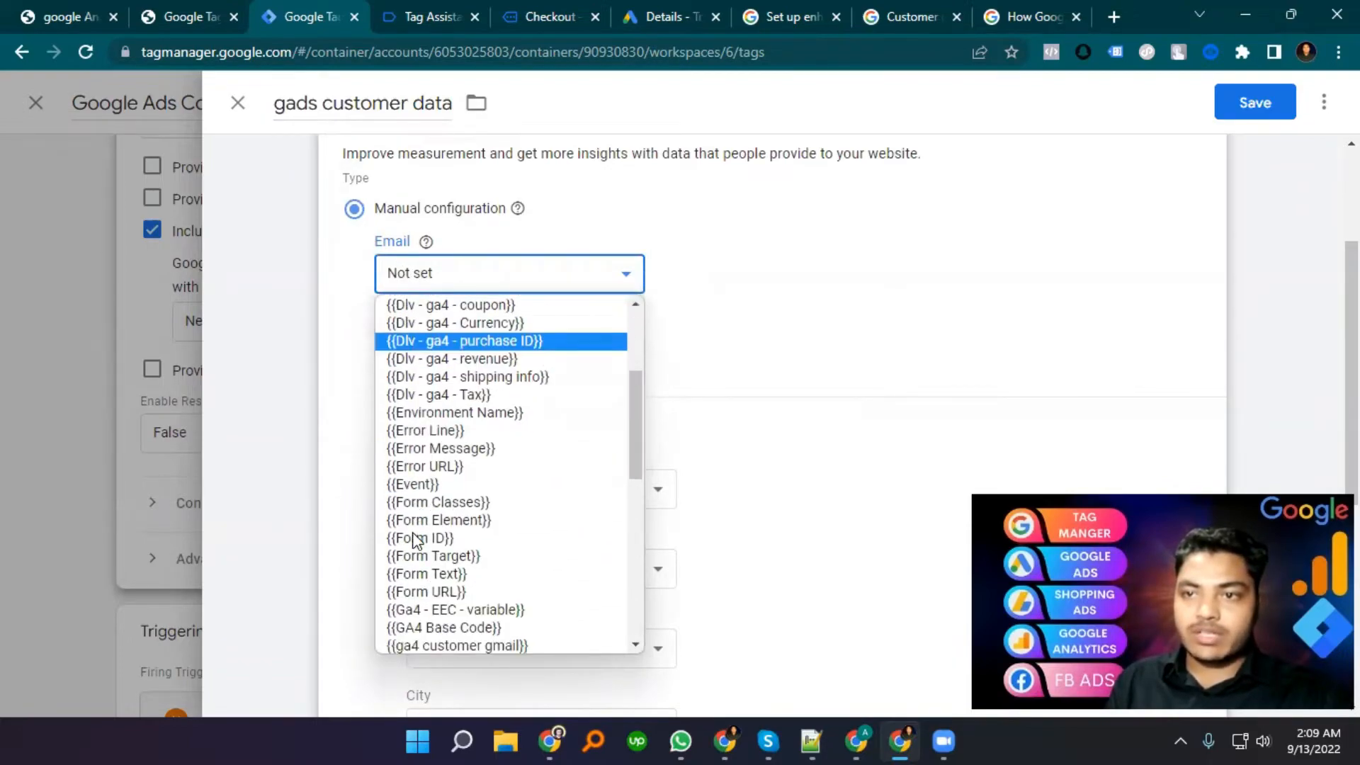
scroll(429, 581, "down", 5)
scroll(428, 453, "up", 3)
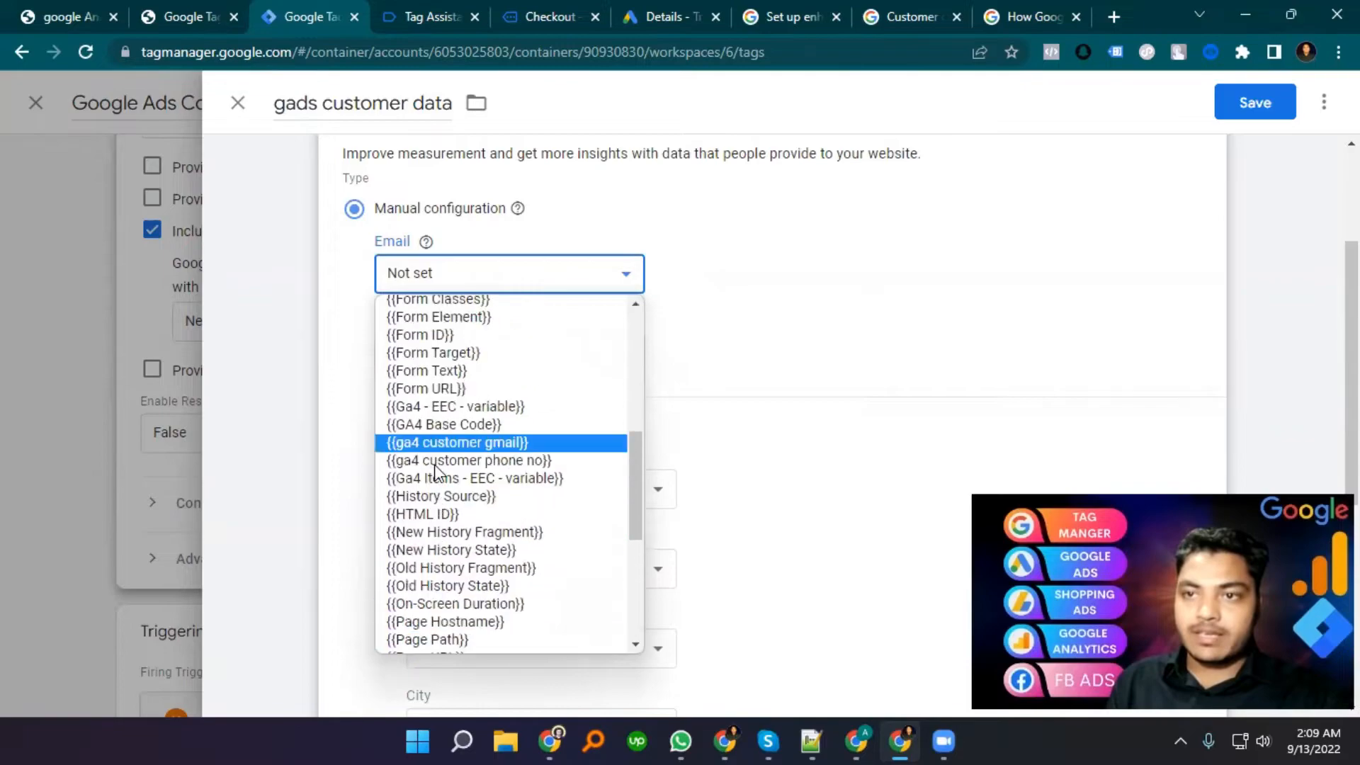
key("Down")
key("Down")
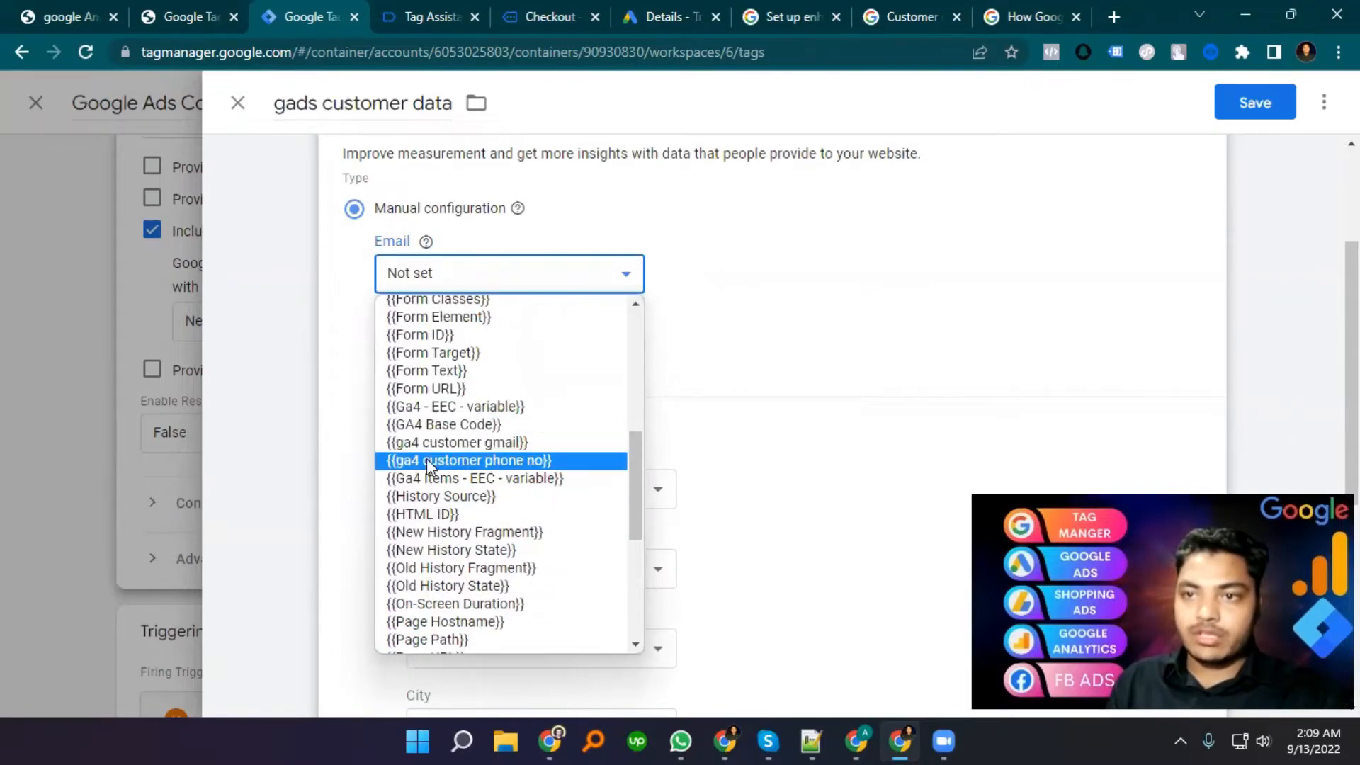
key("Up")
key("Return")
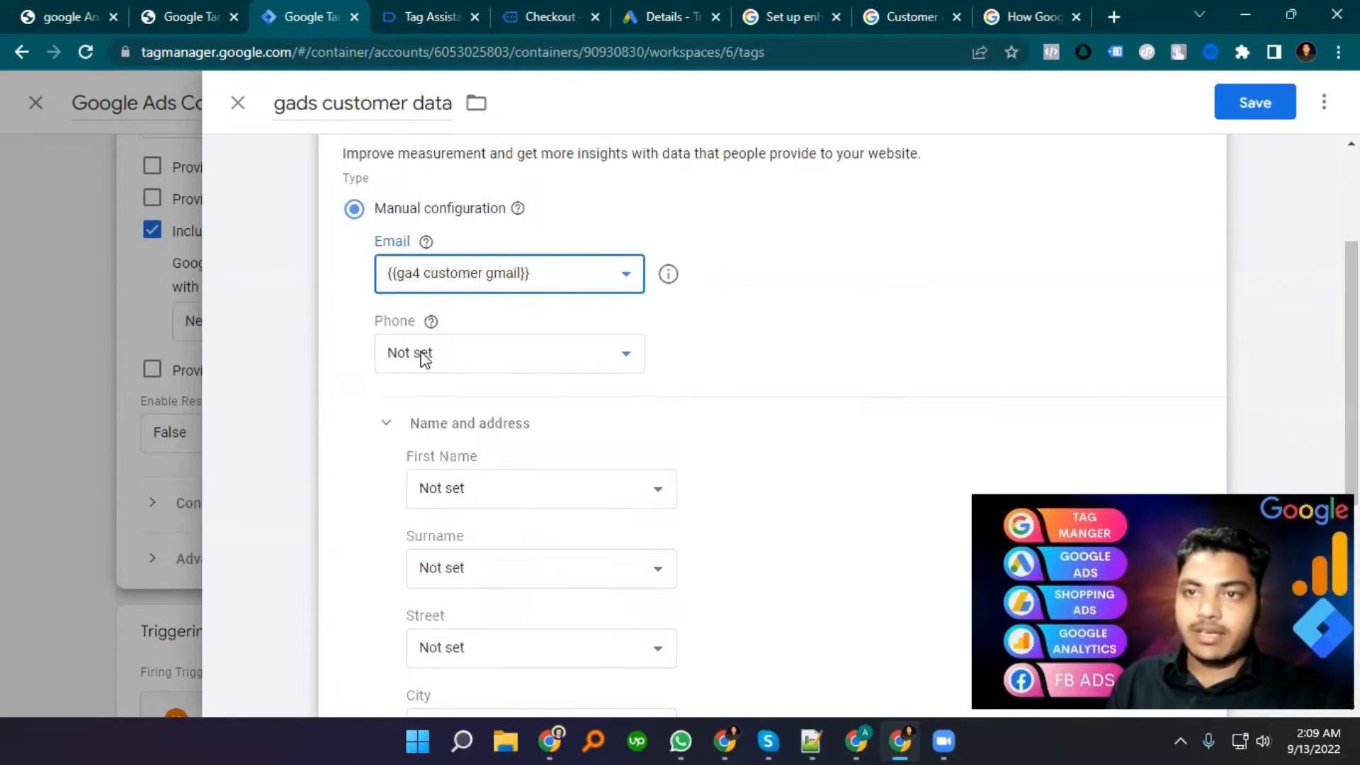
- Set the Phone field of the user-provided data variable to {{ga4 customer phone no}}
left_click(427, 354)
scroll(453, 637, "down", 1)
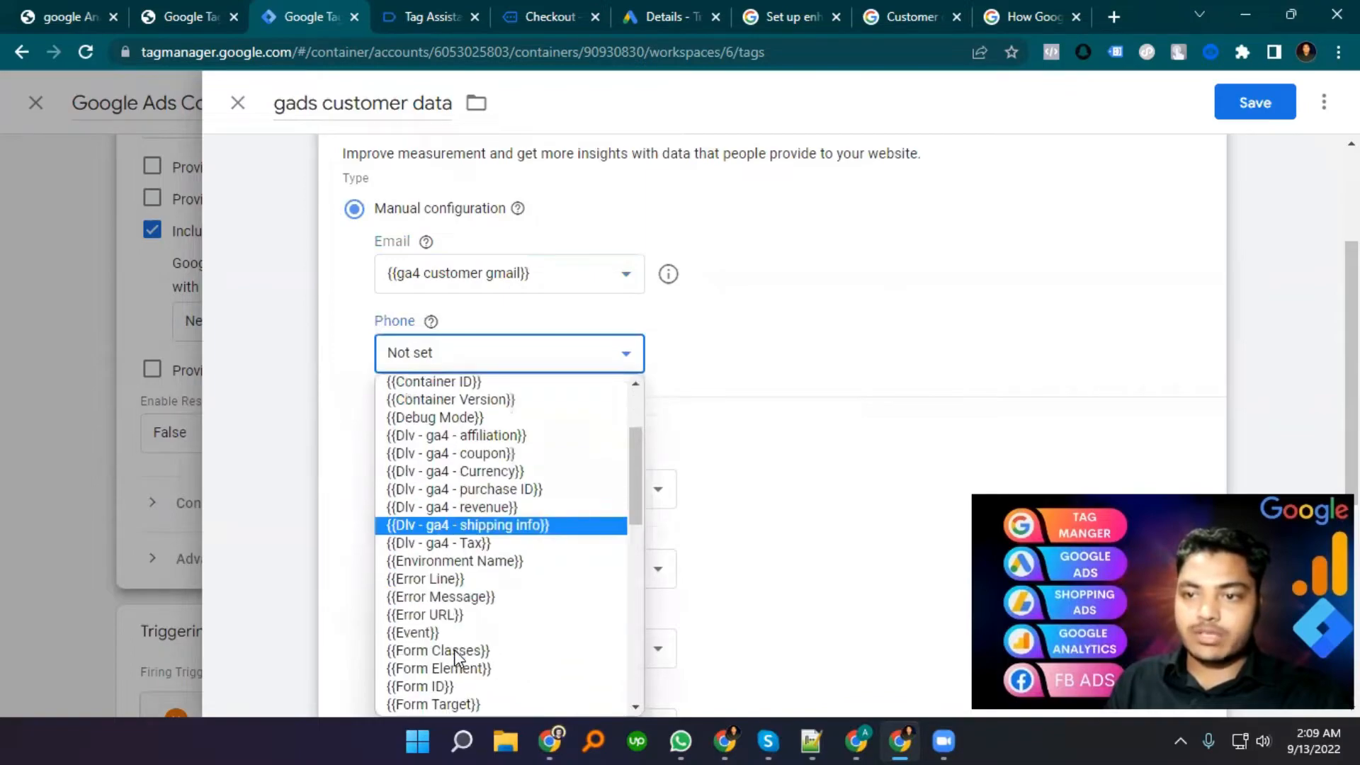
left_click(407, 276)
left_click(478, 545)
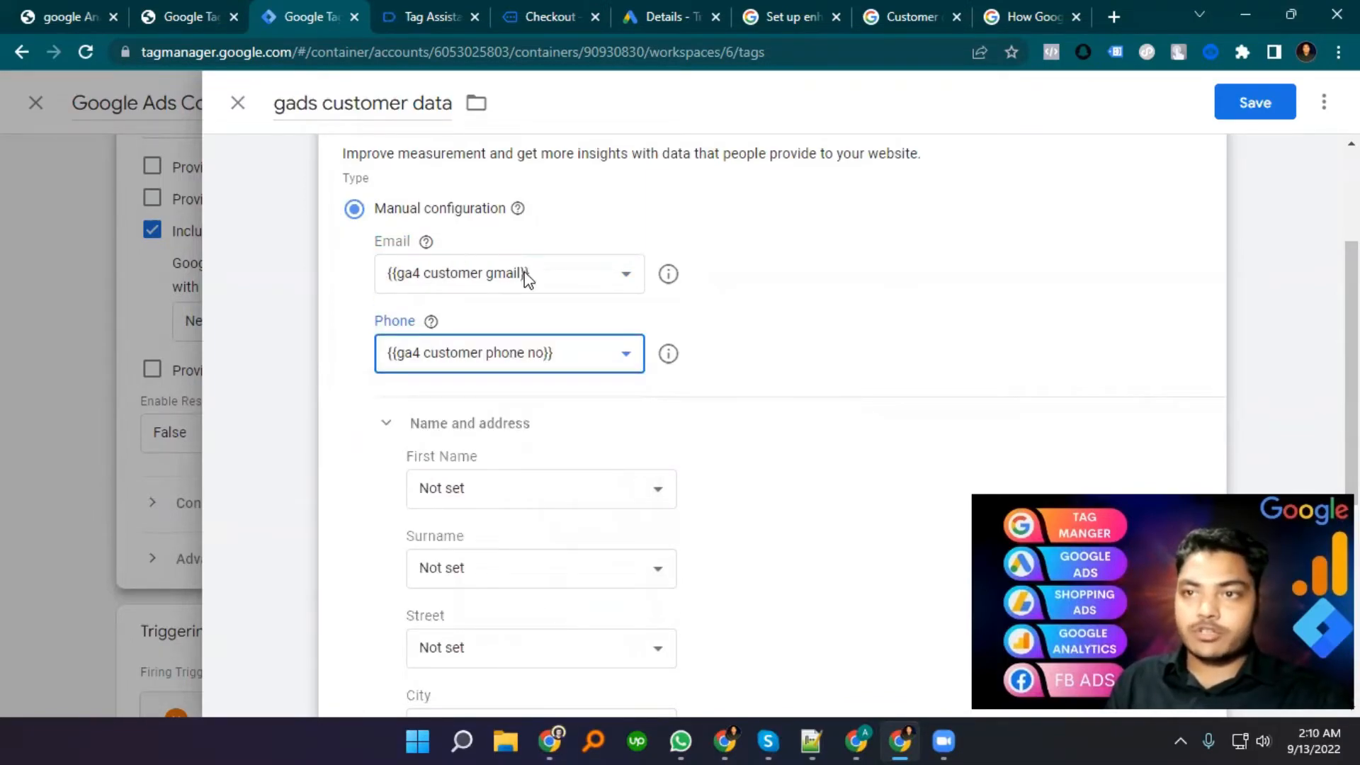
- Review the variable's name and address fields and compare them with the customer billing keys in the Tag Assistant data layer
scroll(567, 359, "down", 2)
scroll(568, 358, "up", 2)
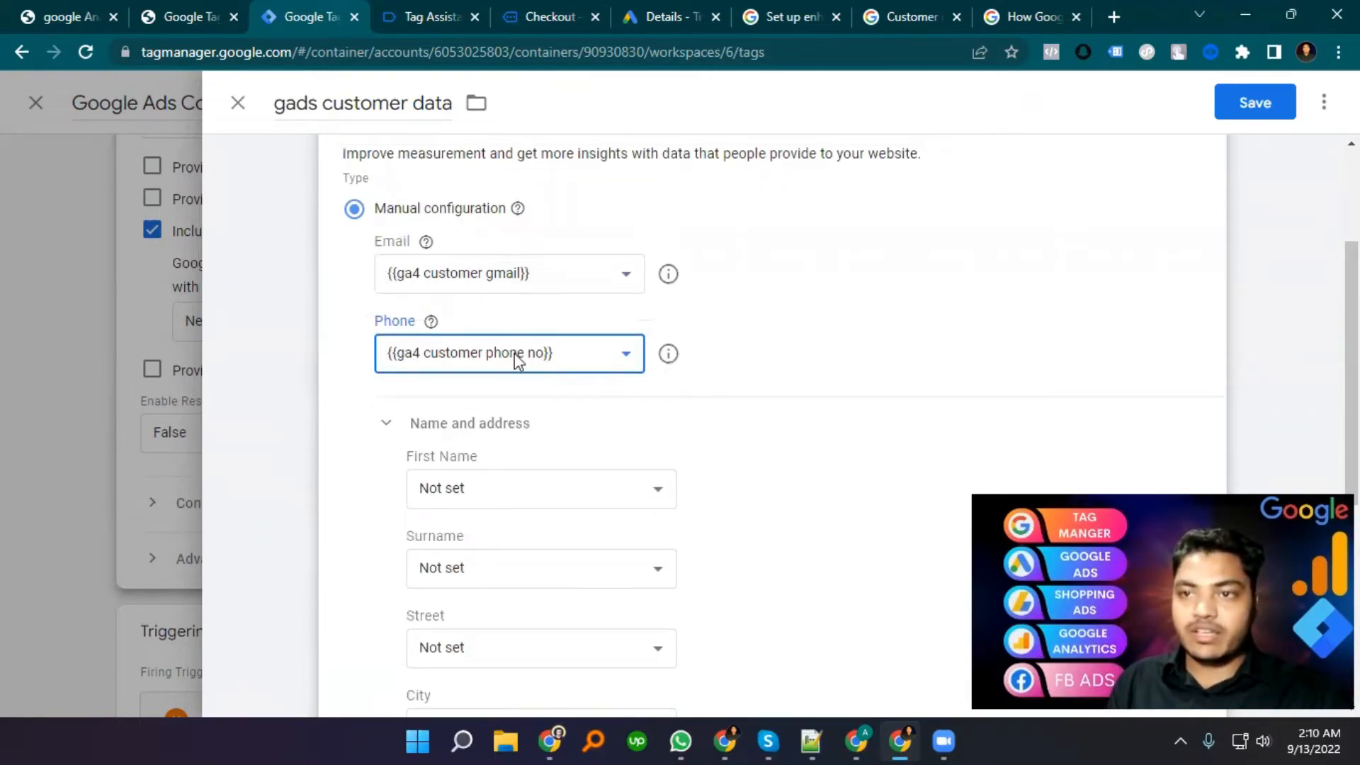
scroll(514, 352, "down", 2)
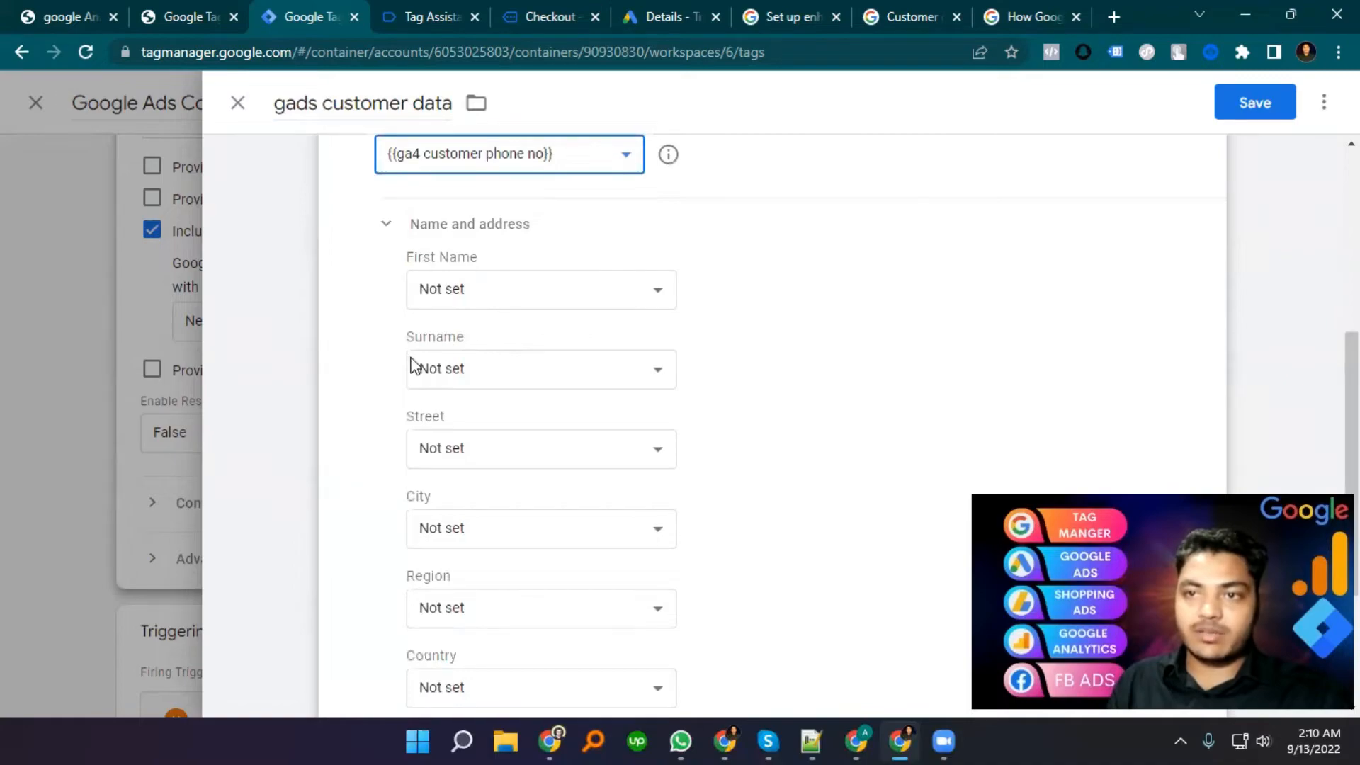
scroll(414, 365, "down", 2)
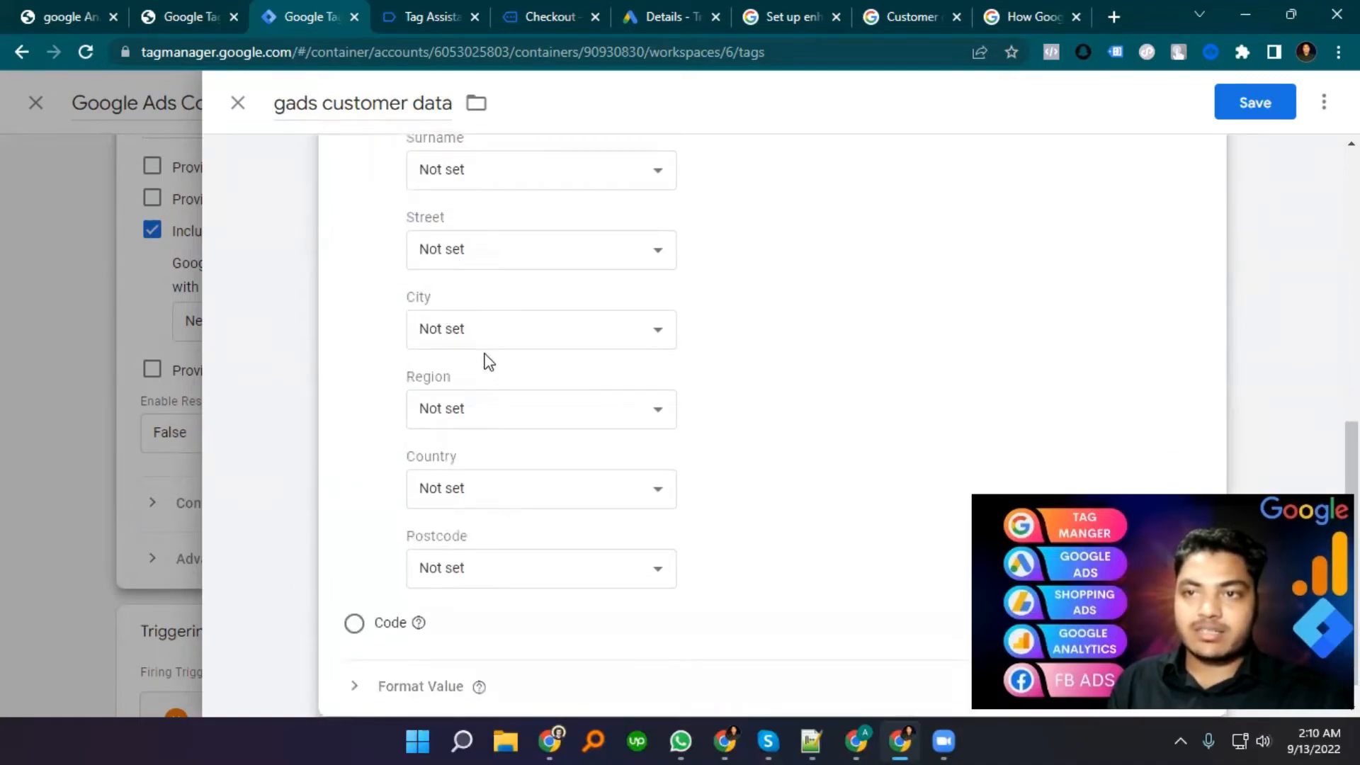
left_click(445, 17)
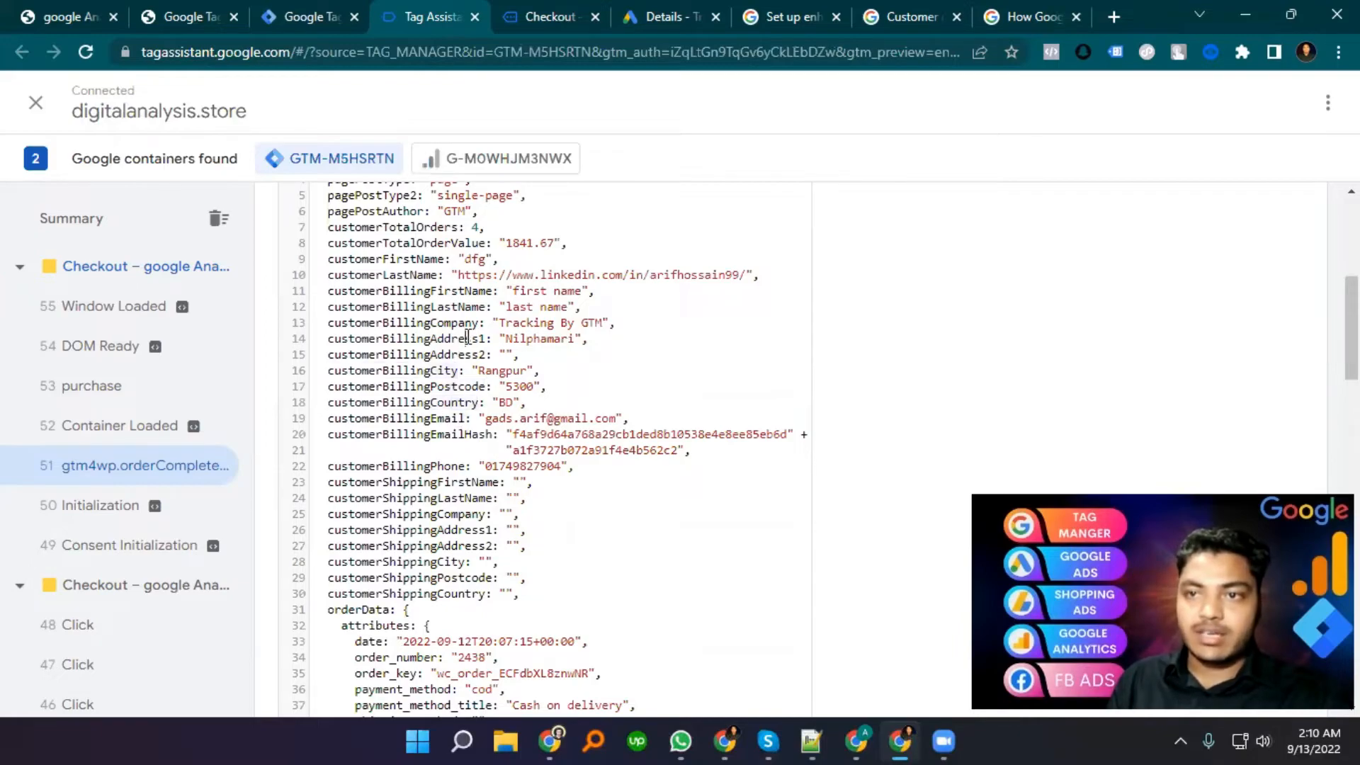
left_click(312, 3)
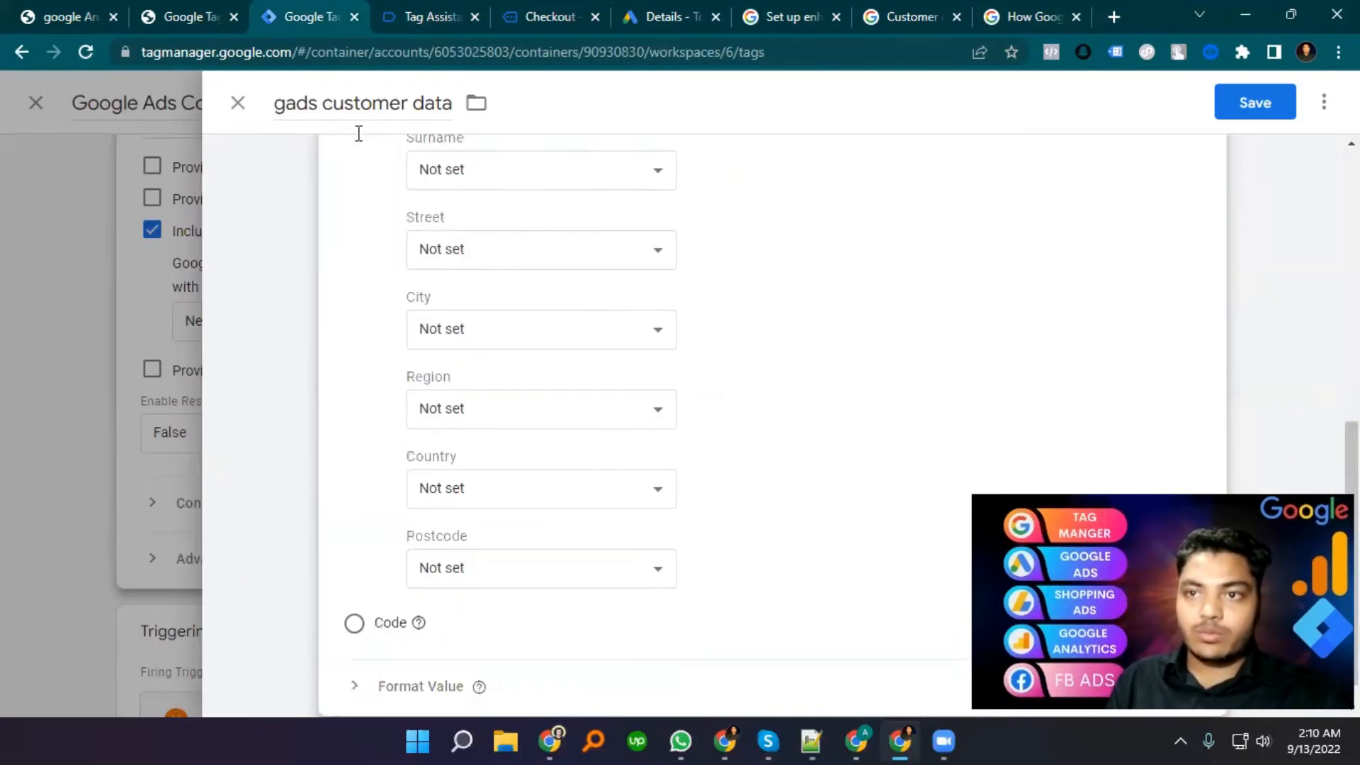
scroll(450, 333, "up", 5)
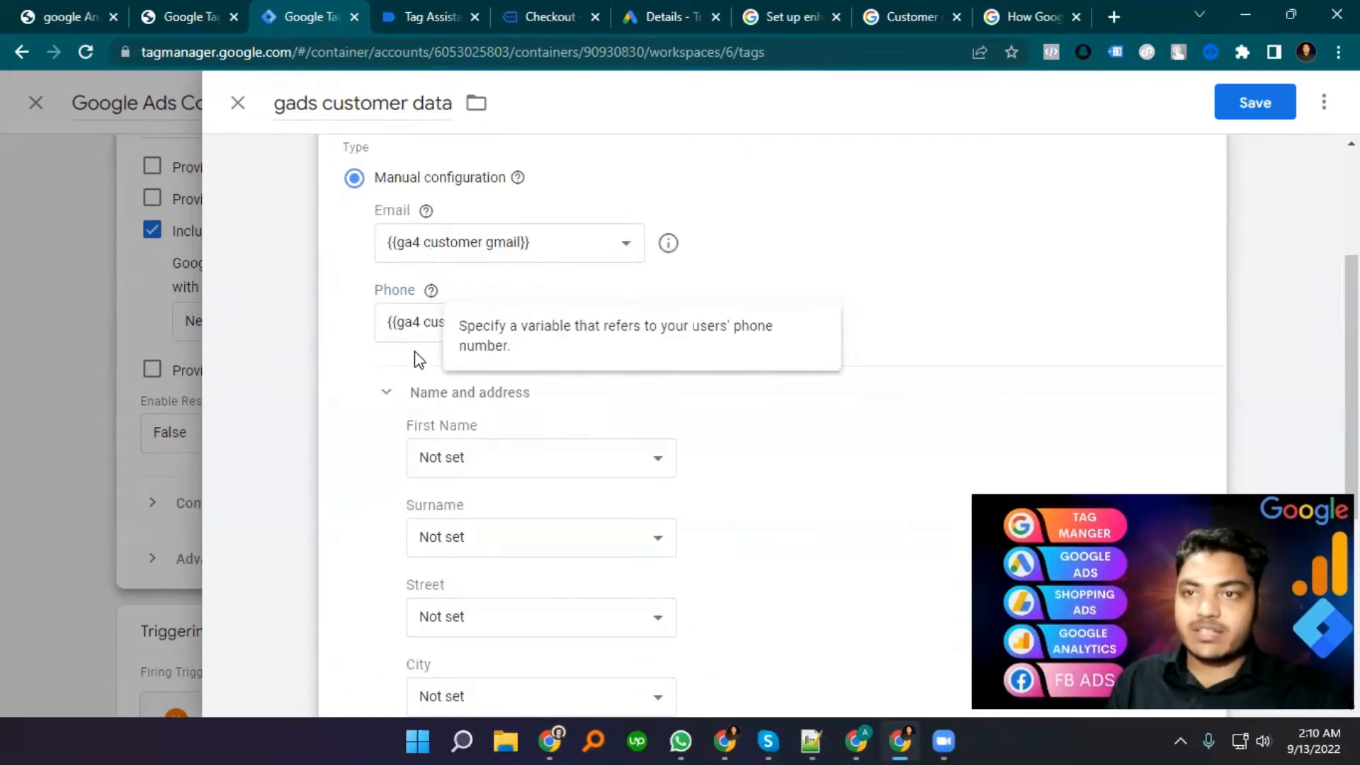
left_click(418, 360)
scroll(442, 468, "down", 4)
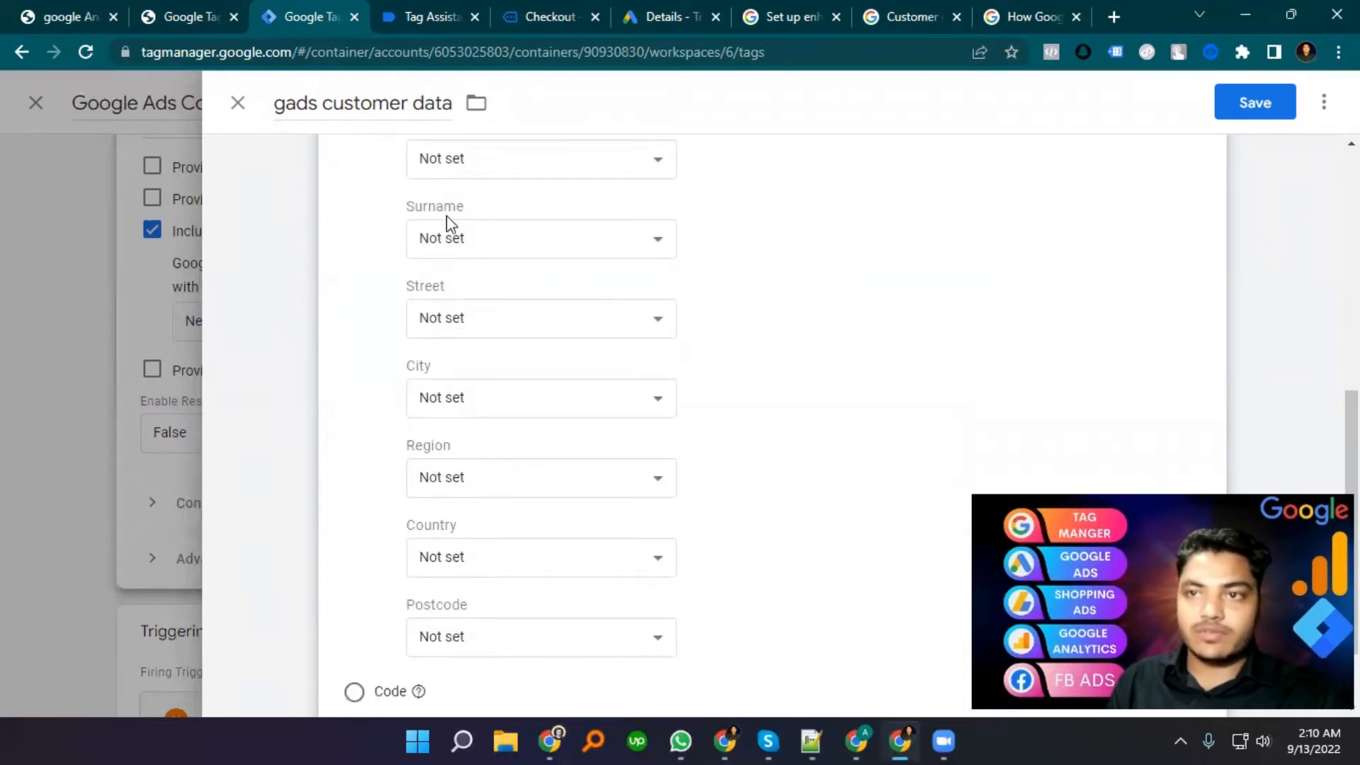
scroll(465, 601, "up", 5)
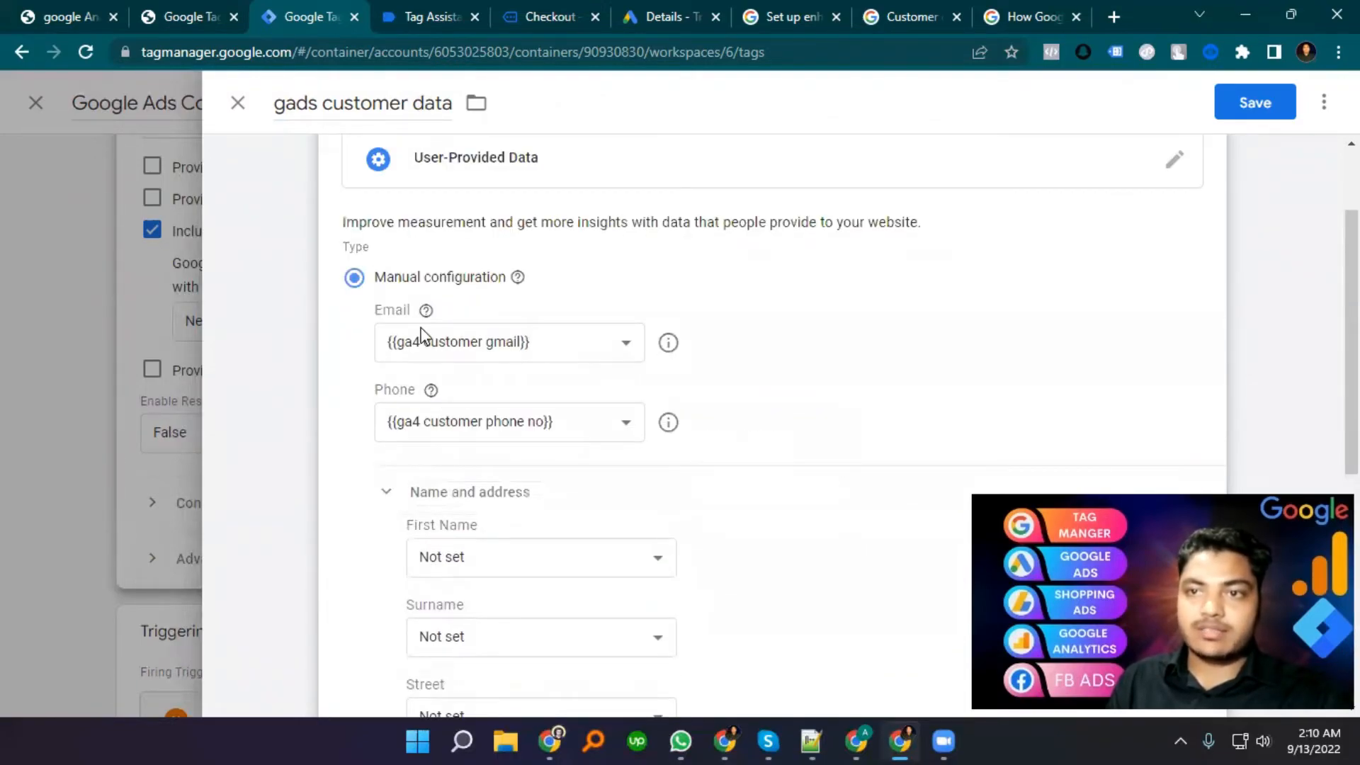
- Save the user-provided data variable and the purchase conversion tag that uses it
left_click(1255, 102)
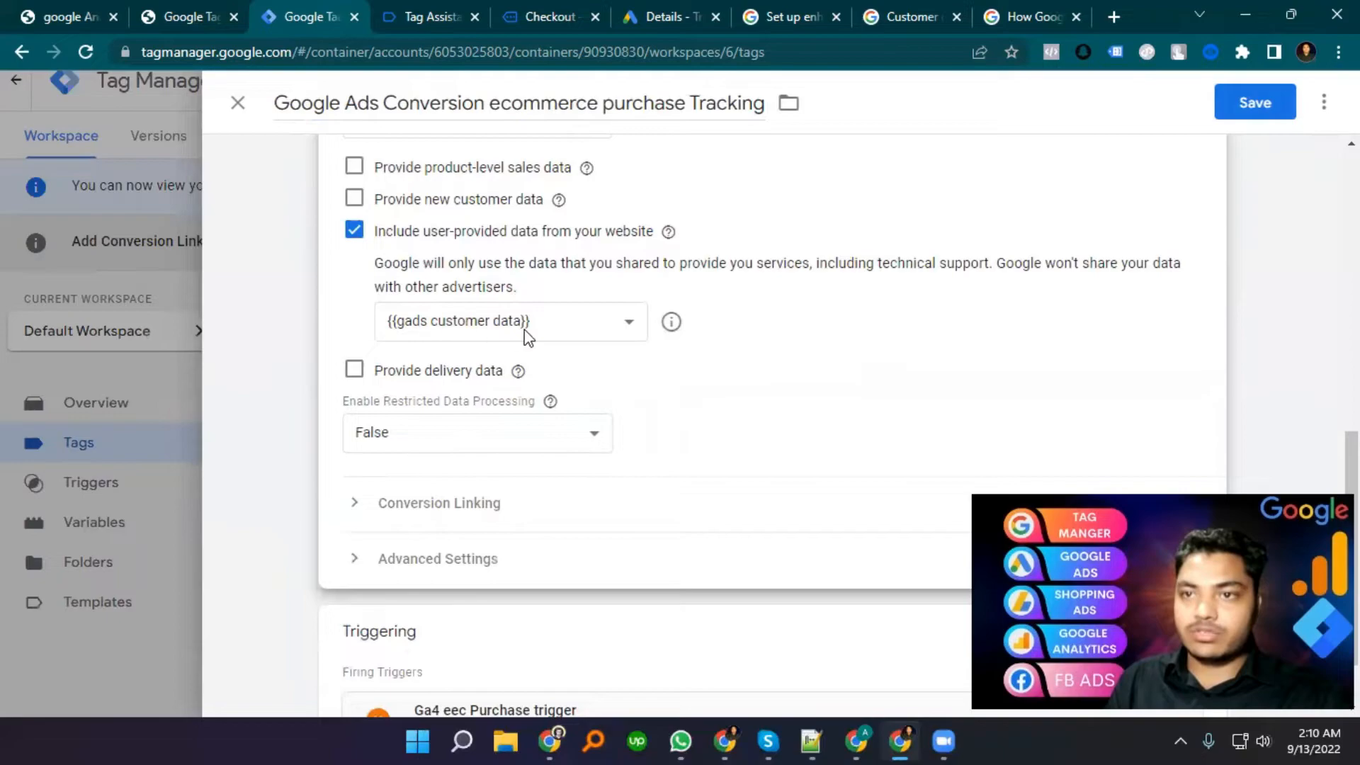
left_click(1256, 103)
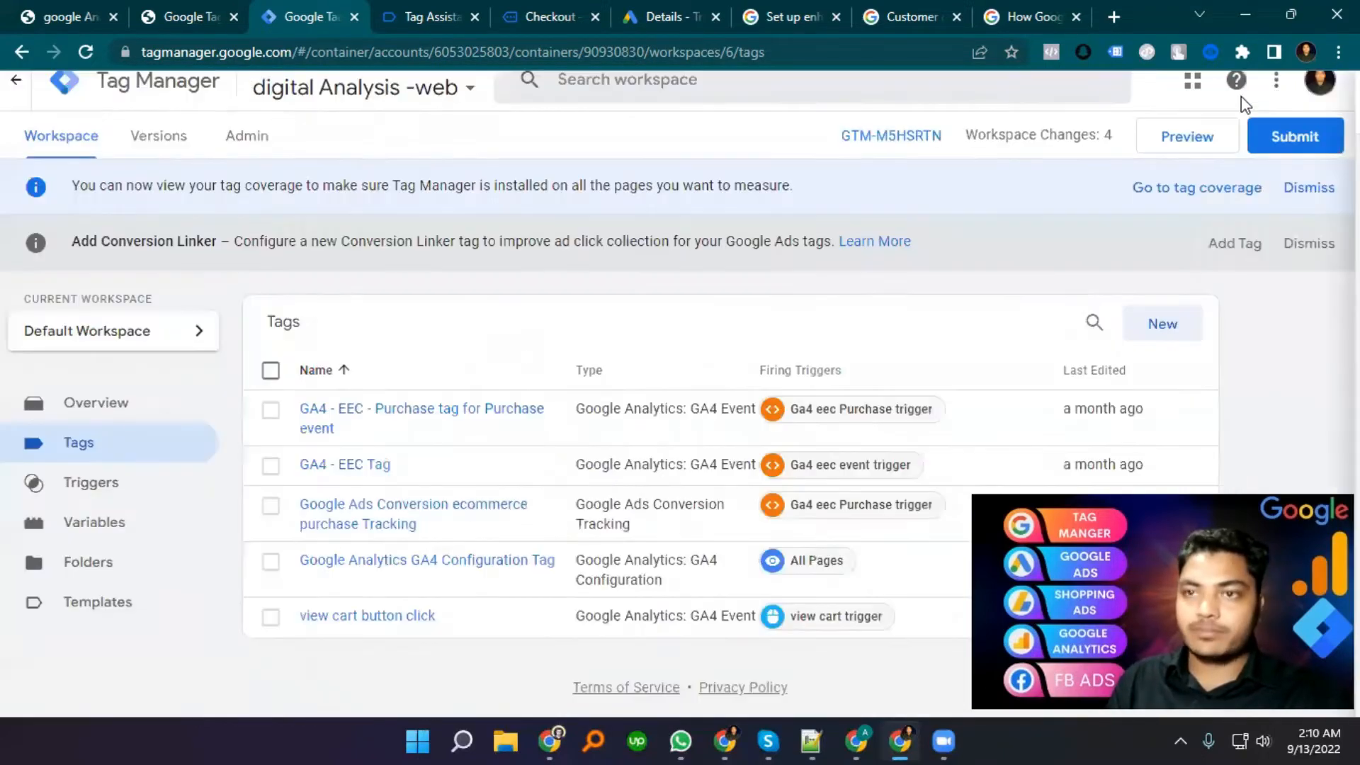
- Publish the workspace changes as a new version named "gads customer data"
left_click(1278, 136)
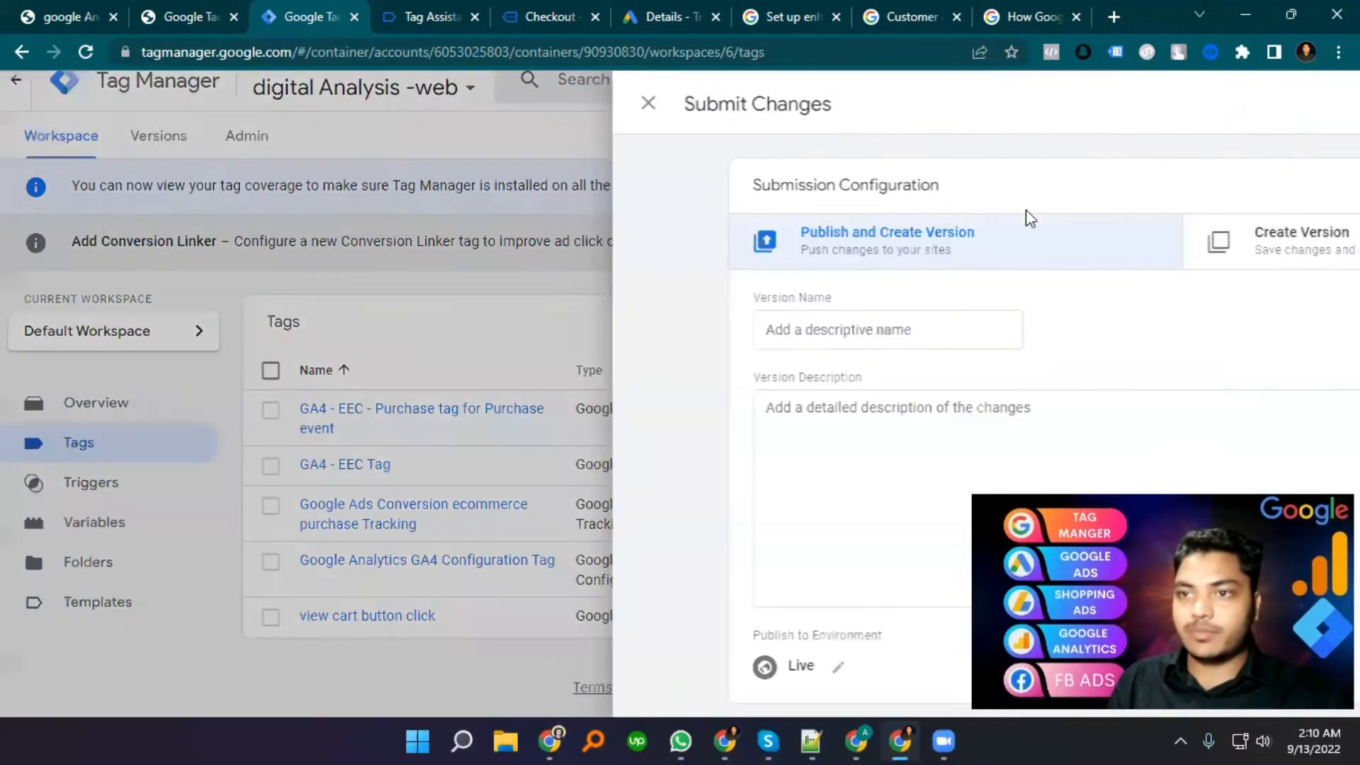
left_click(498, 323)
type("gads customer data")
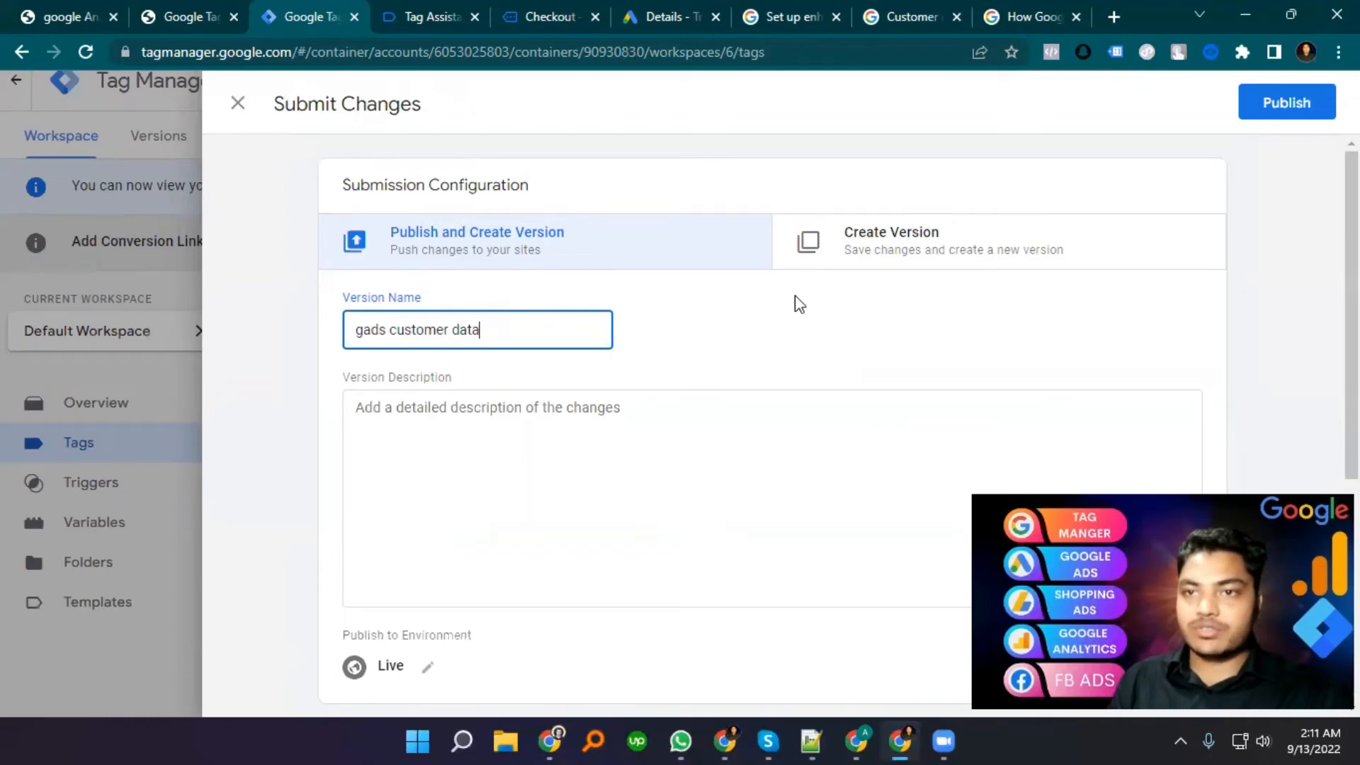
left_click(1288, 103)
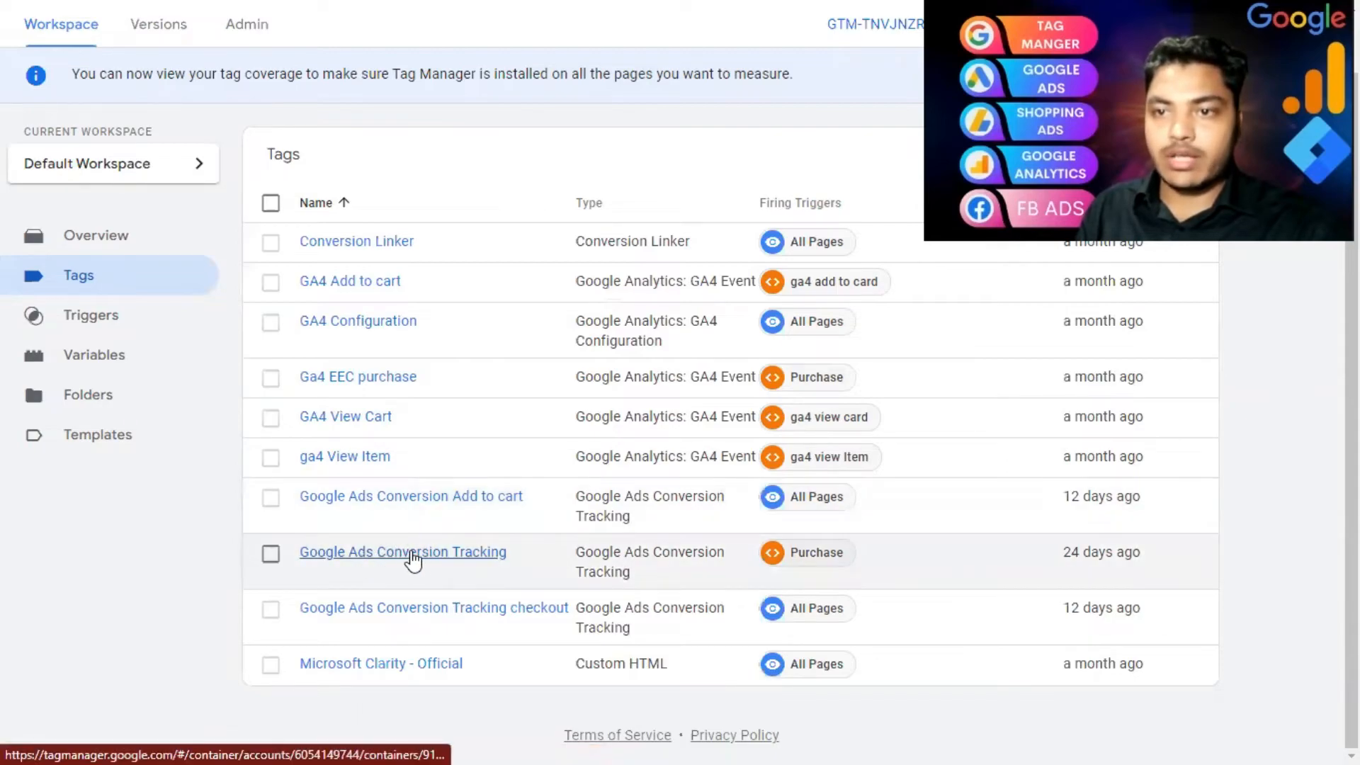
- Open the "Google Ads Conversion Tracking" tag in the second container and examine its user-provided data variable selection
left_click(441, 553)
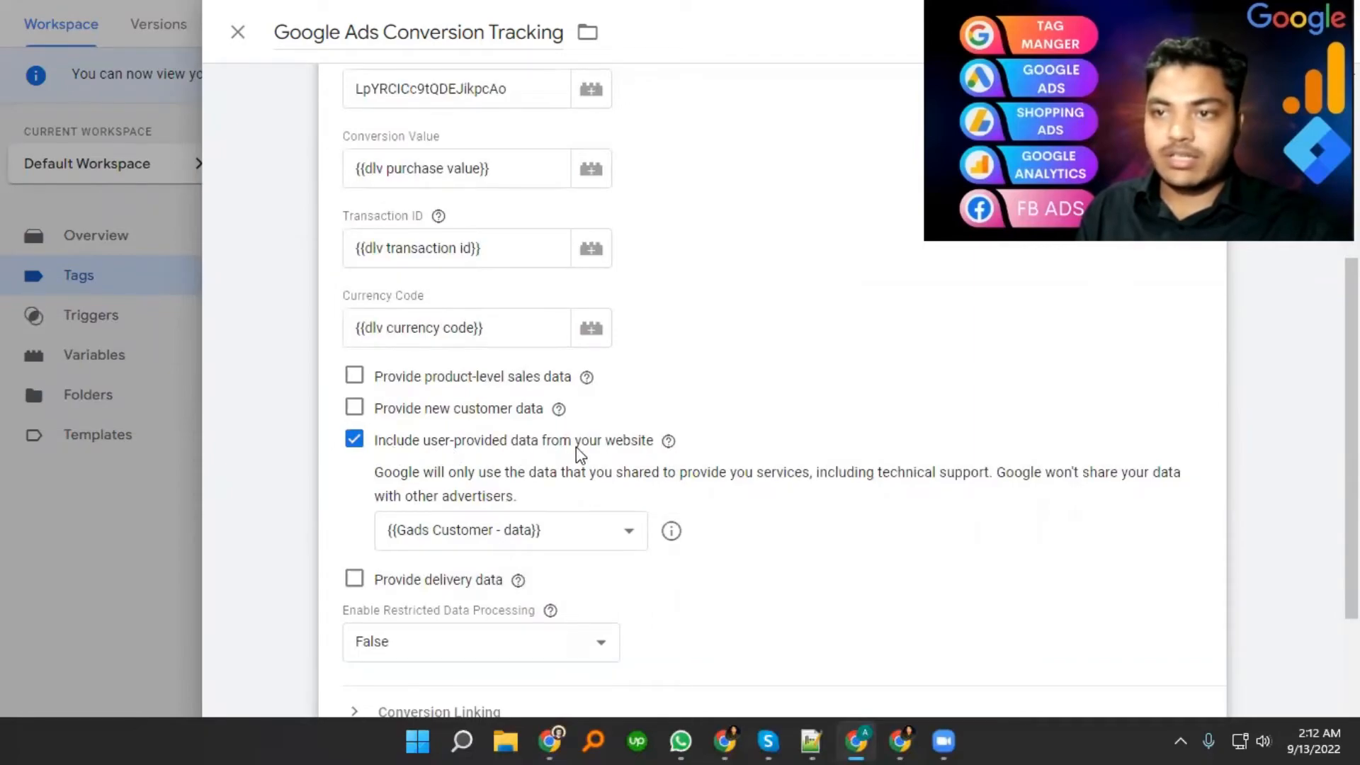
left_click(606, 540)
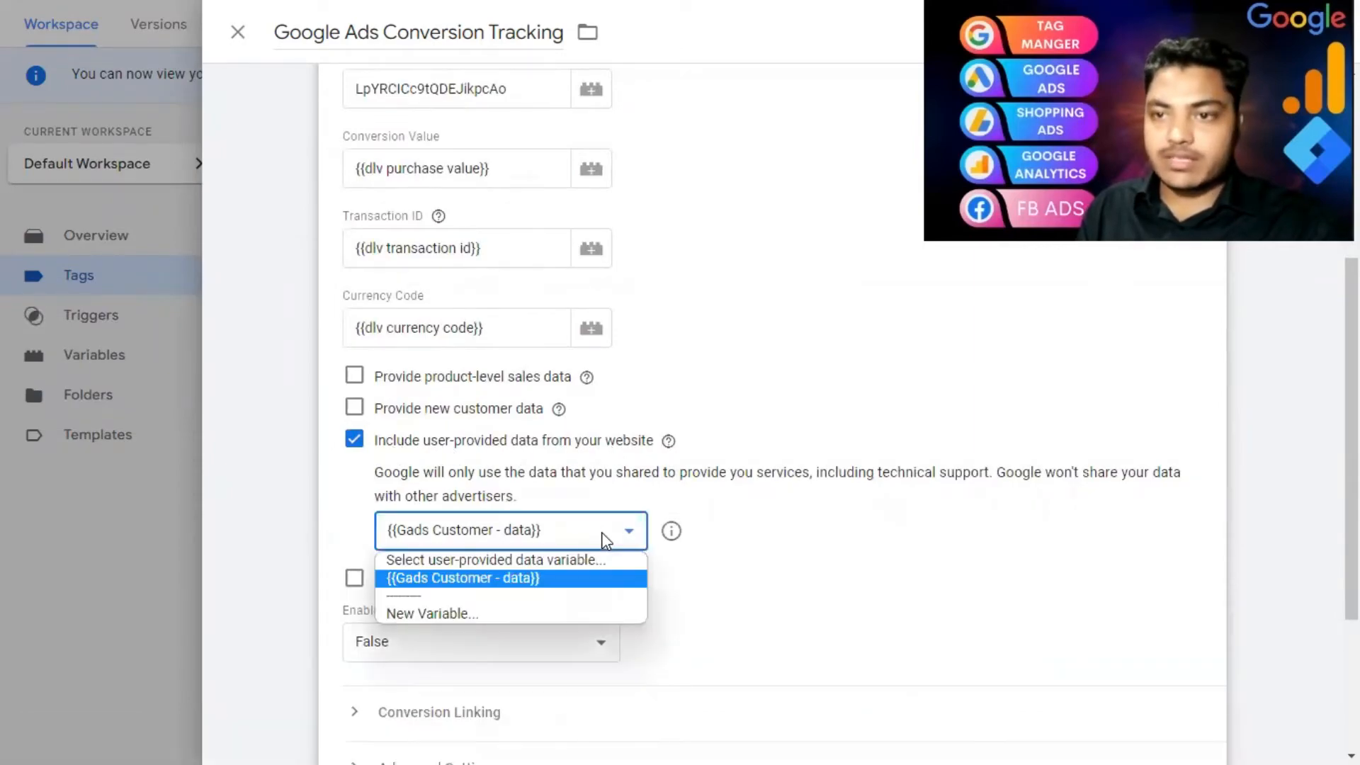
left_click(461, 579)
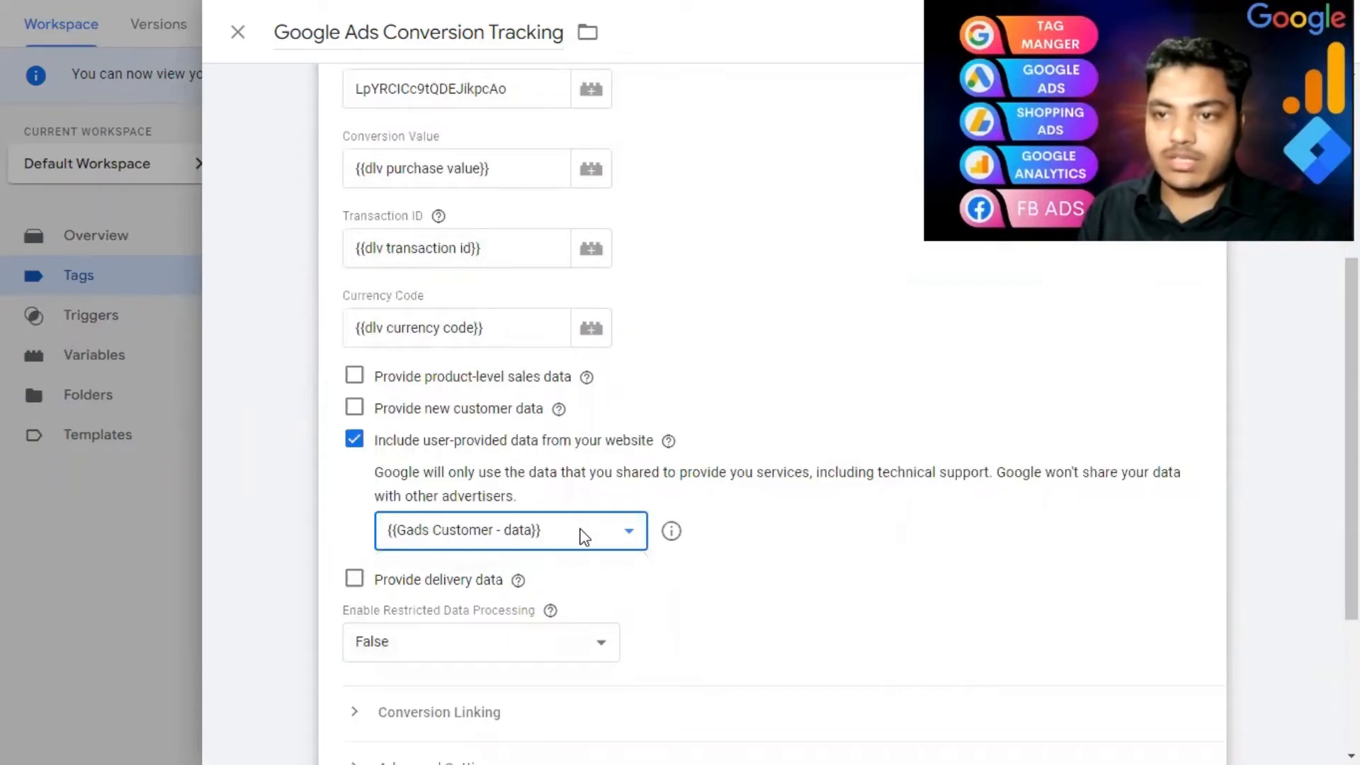
left_click(583, 536)
left_click(467, 581)
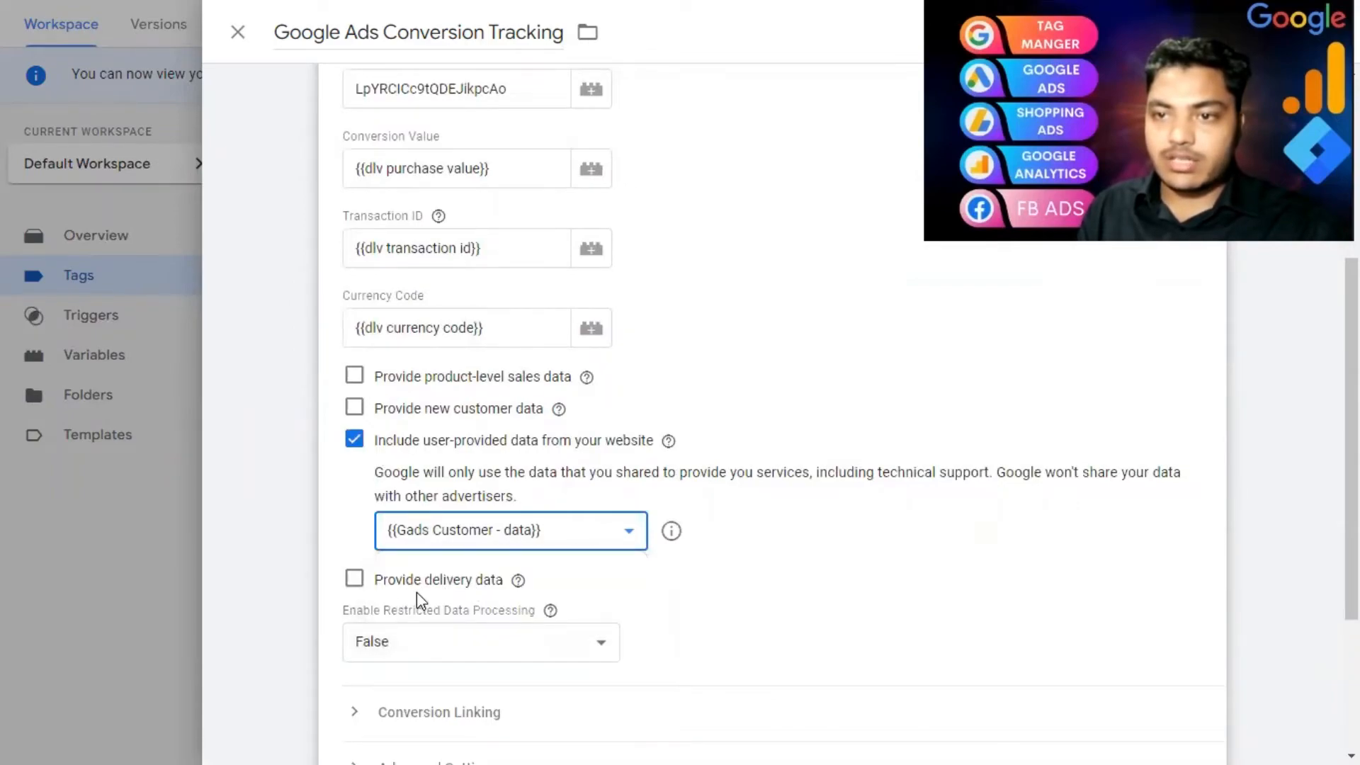
- Leave the conversion tag and open the "Gads Customer - data" user-provided data variable in the container's user-defined variables
left_click(97, 363)
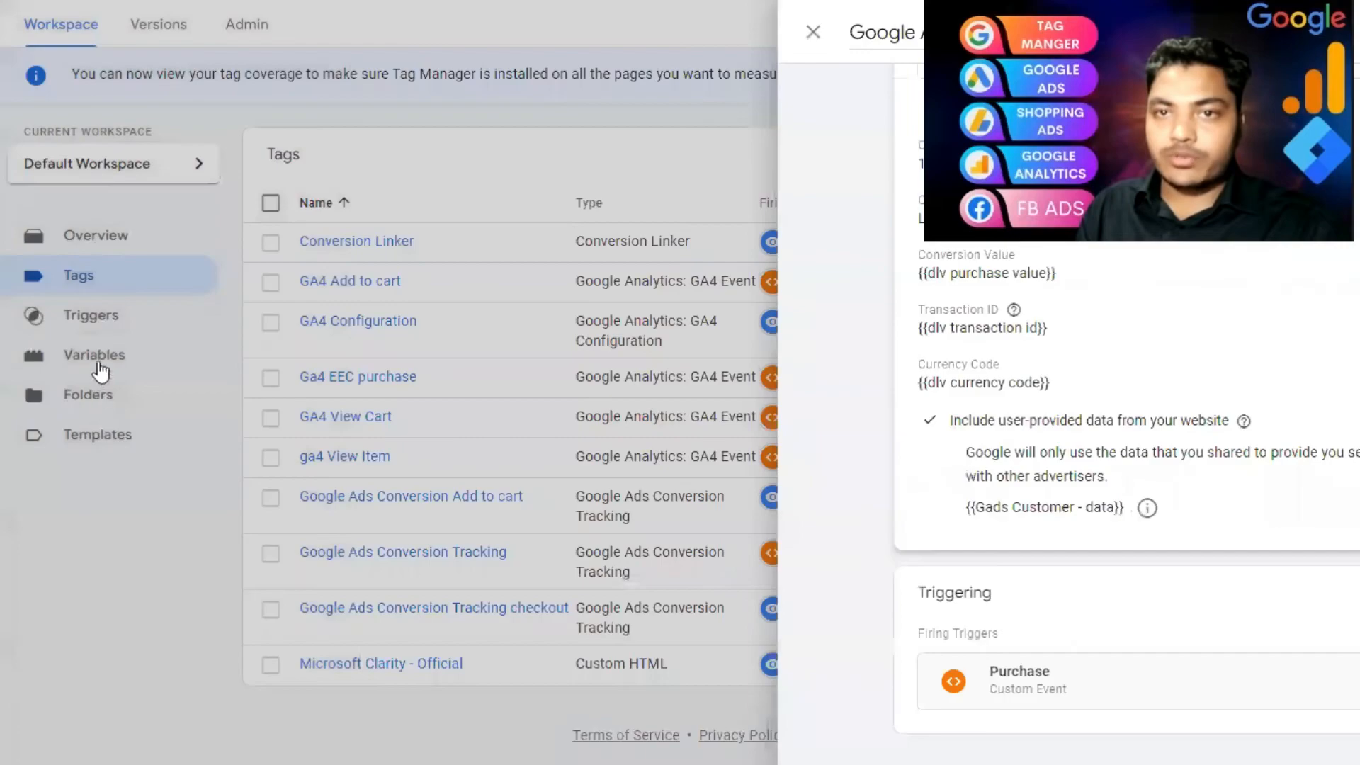
left_click(99, 359)
scroll(389, 496, "down", 1)
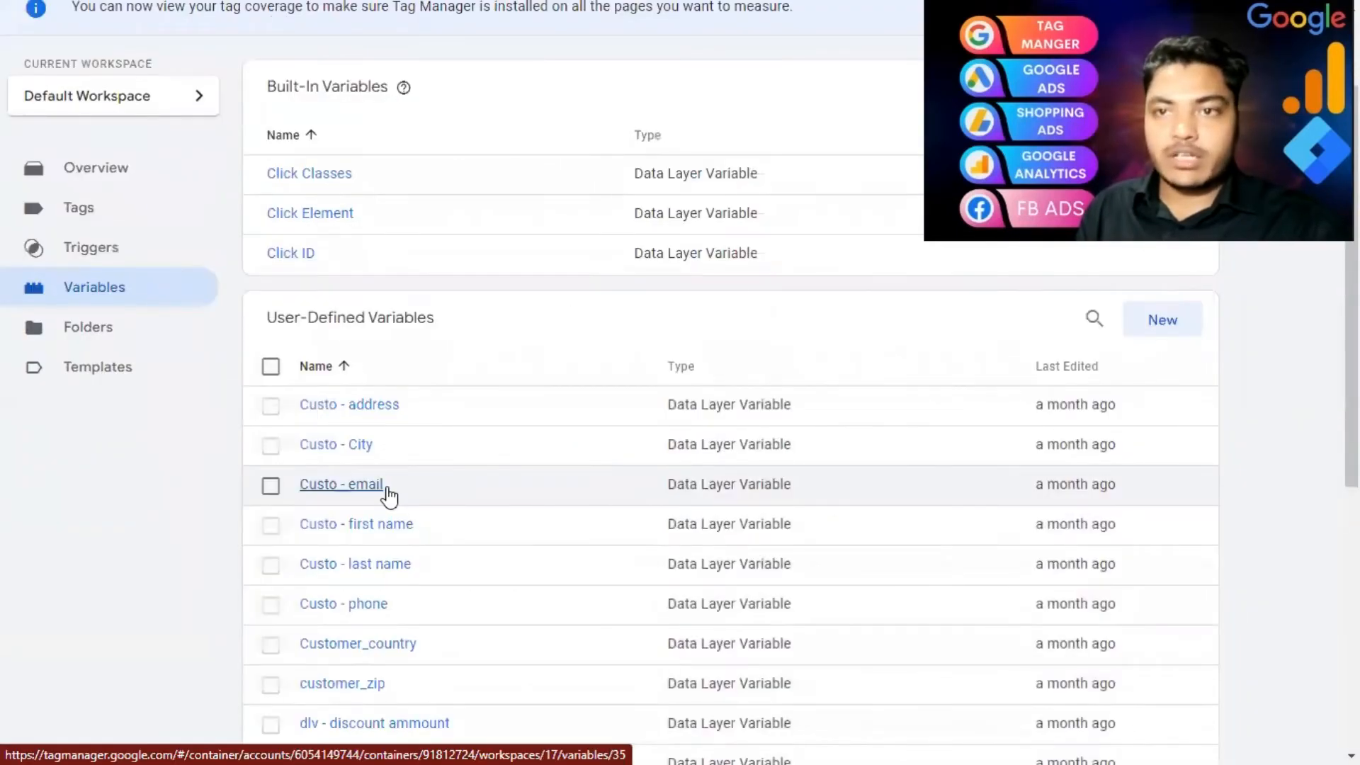
scroll(389, 496, "down", 7)
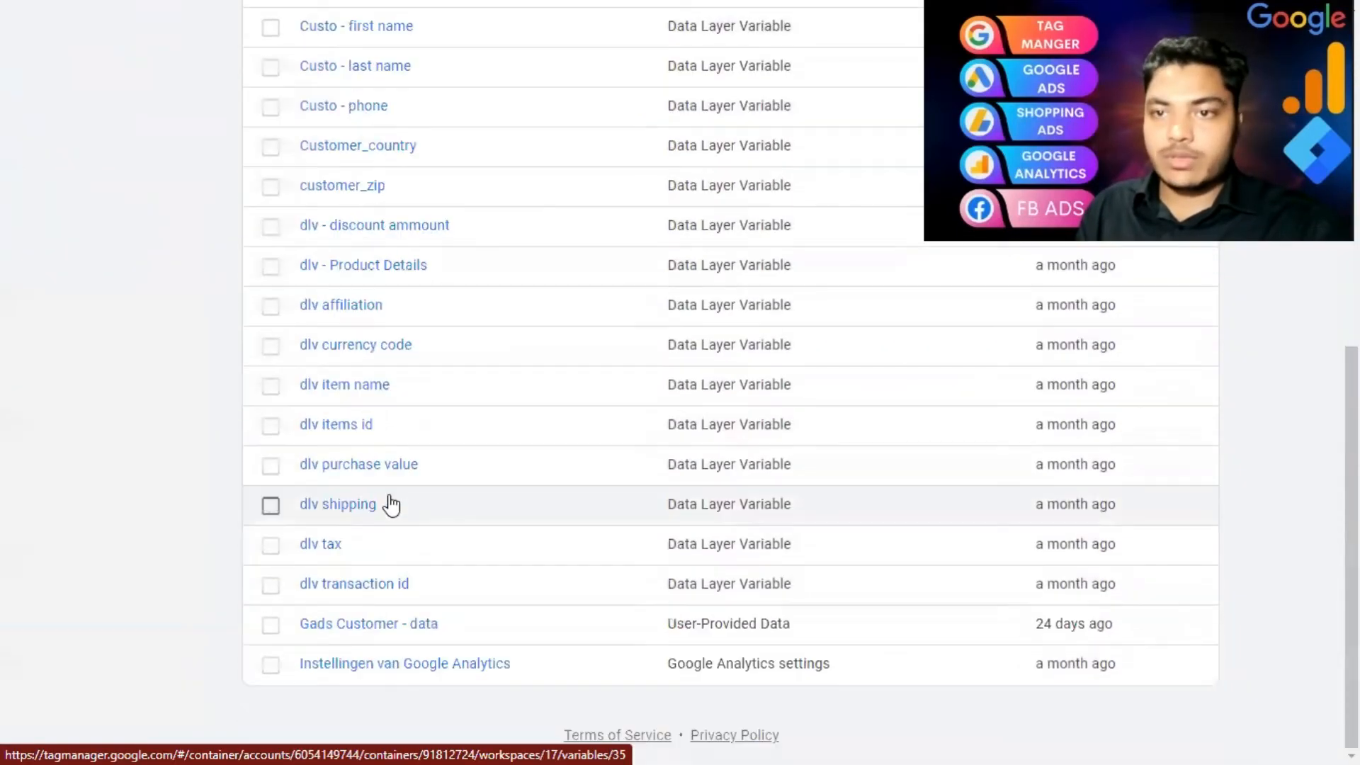
left_click(360, 627)
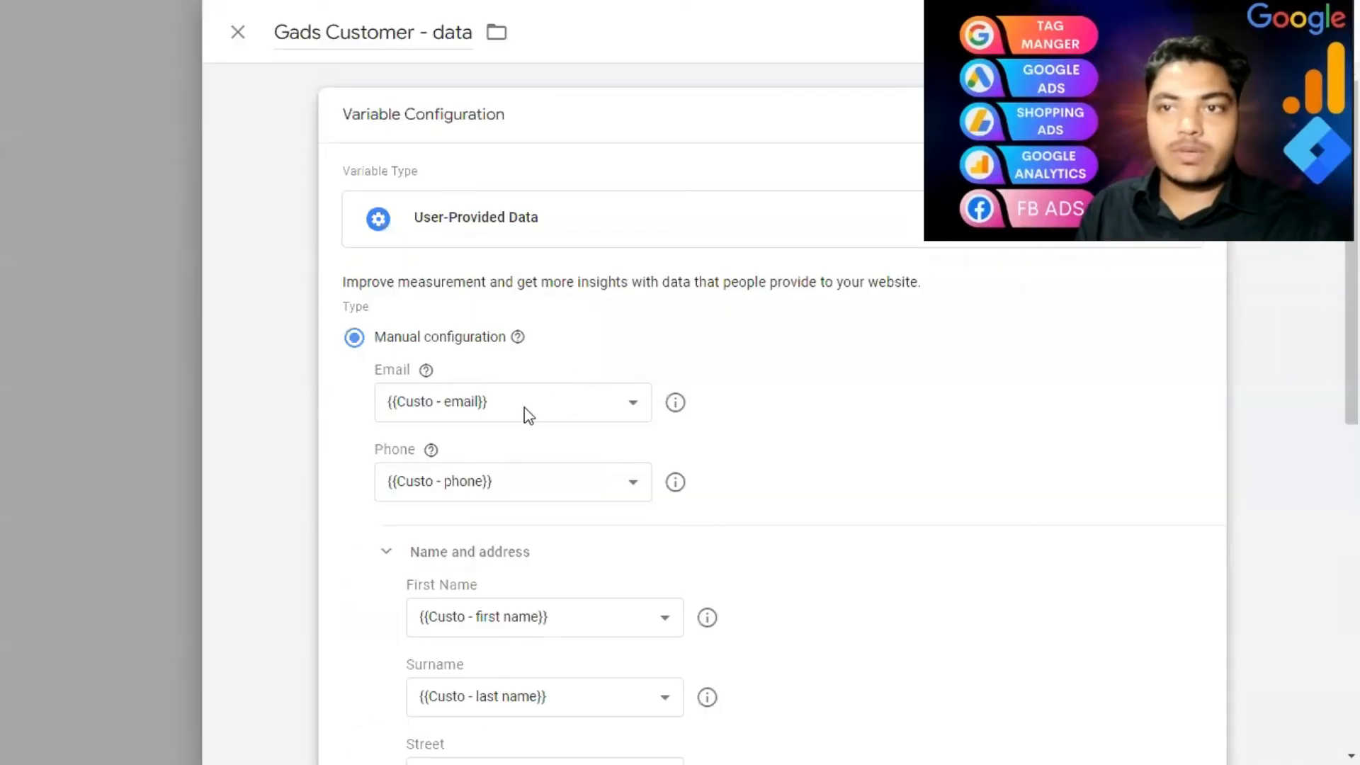
- Examine the variable's email, phone, name and address field mappings, including the variable choices for the postcode
scroll(619, 531, "down", 3)
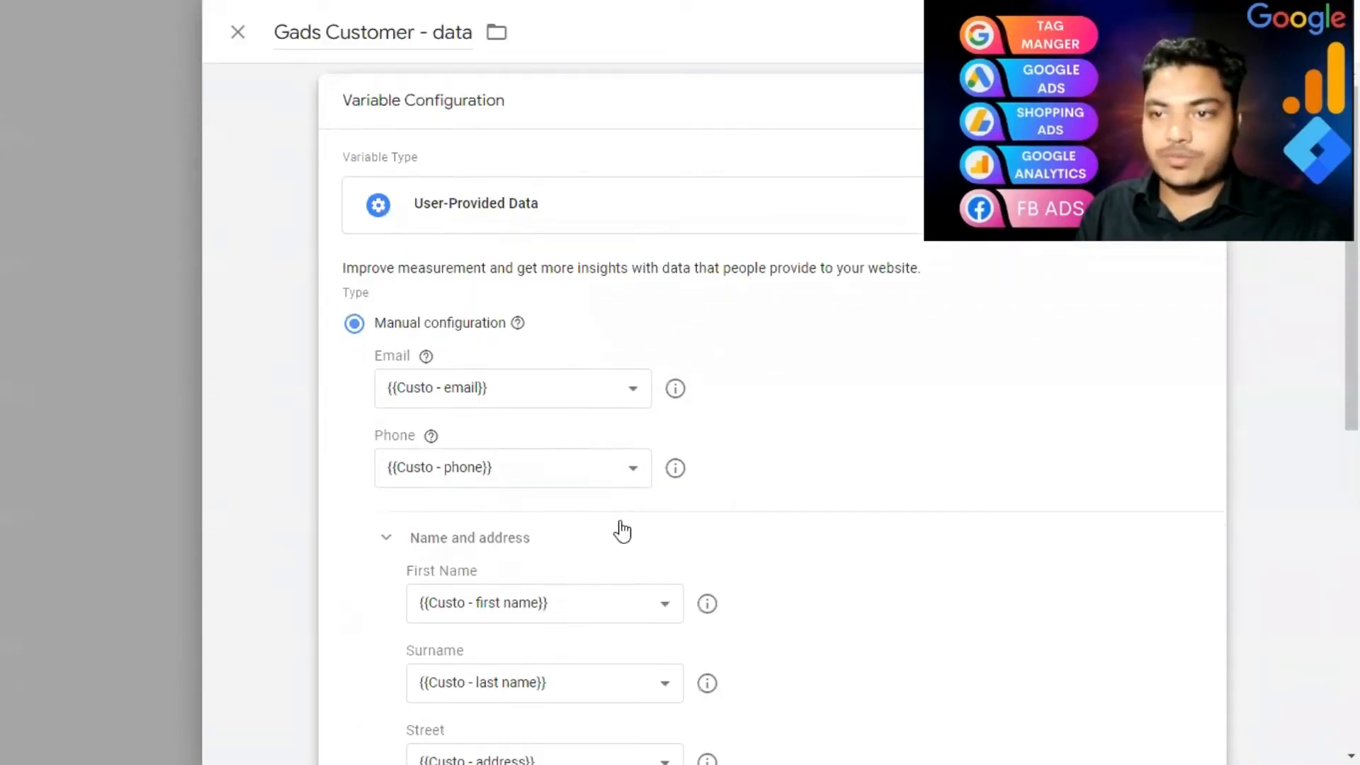
scroll(525, 581, "down", 2)
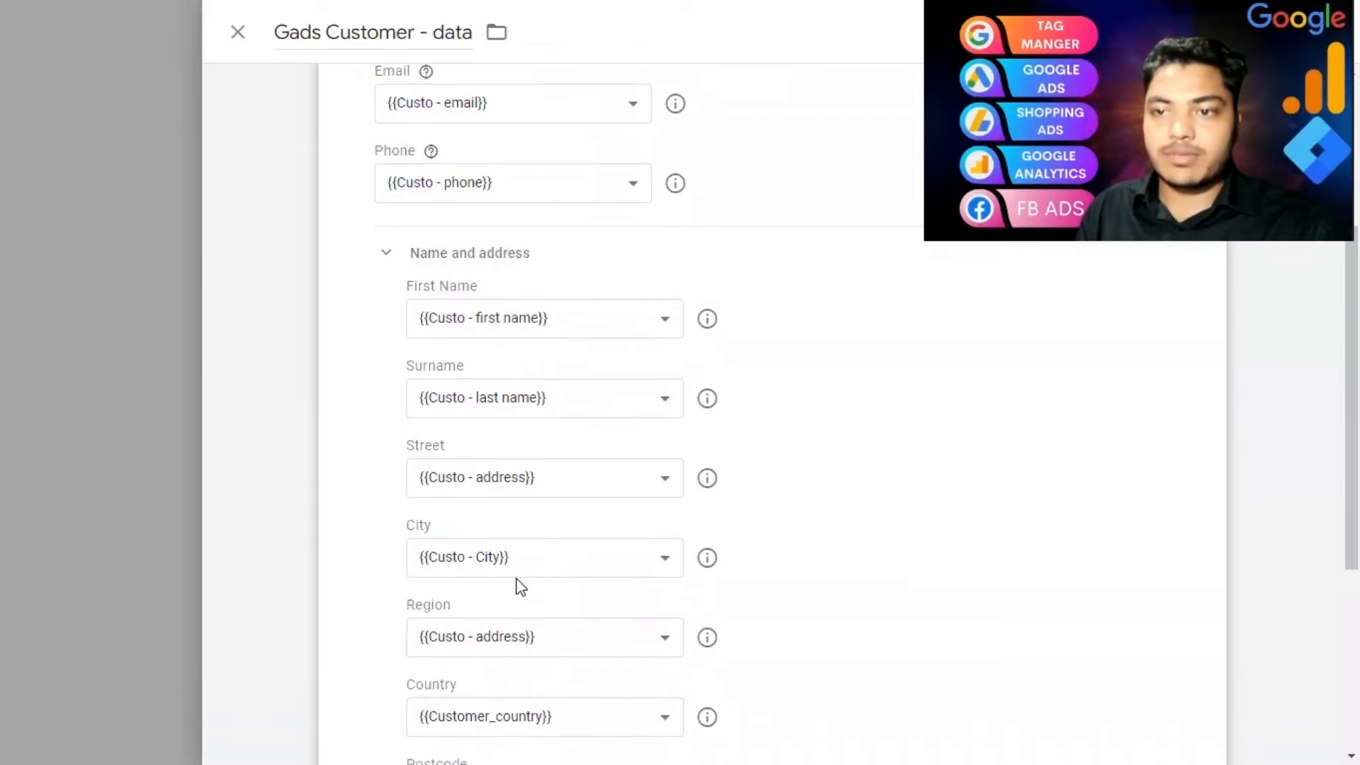
scroll(521, 580, "down", 3)
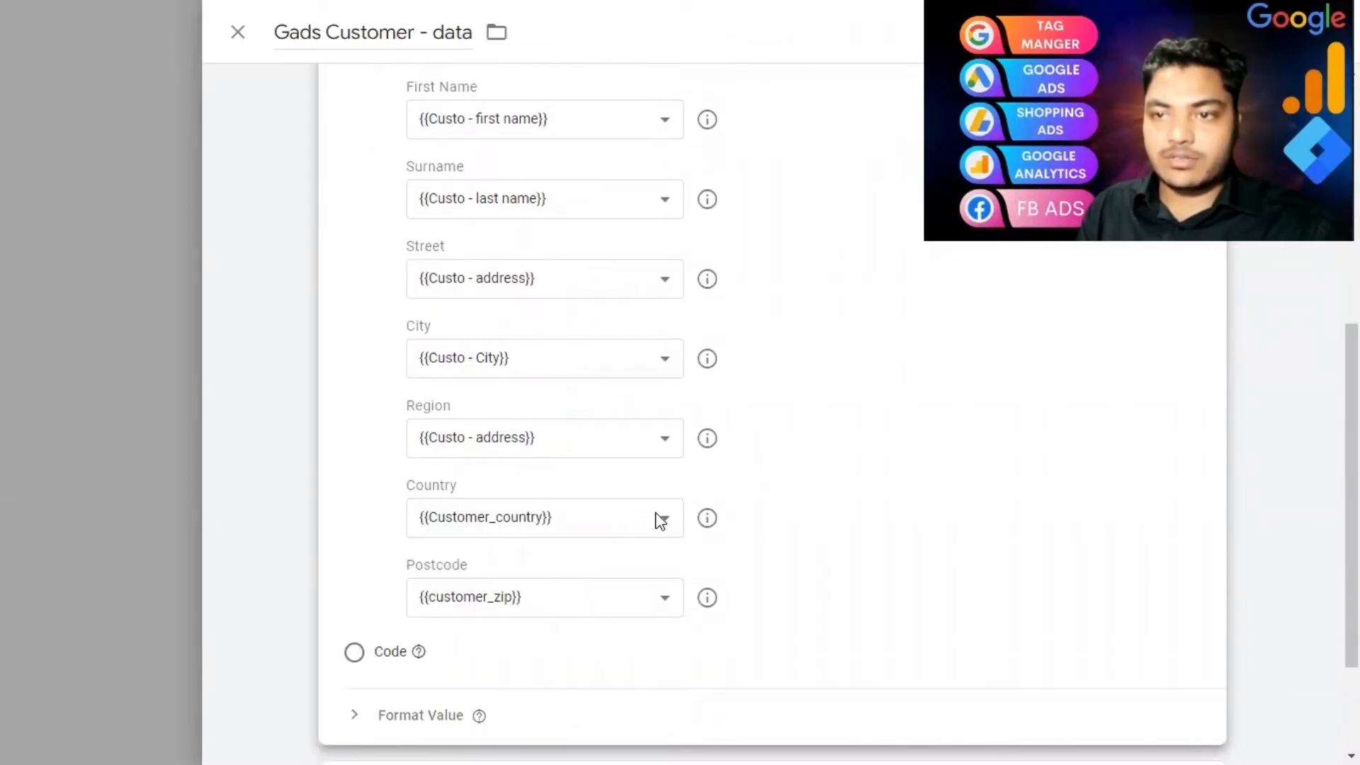
left_click(503, 600)
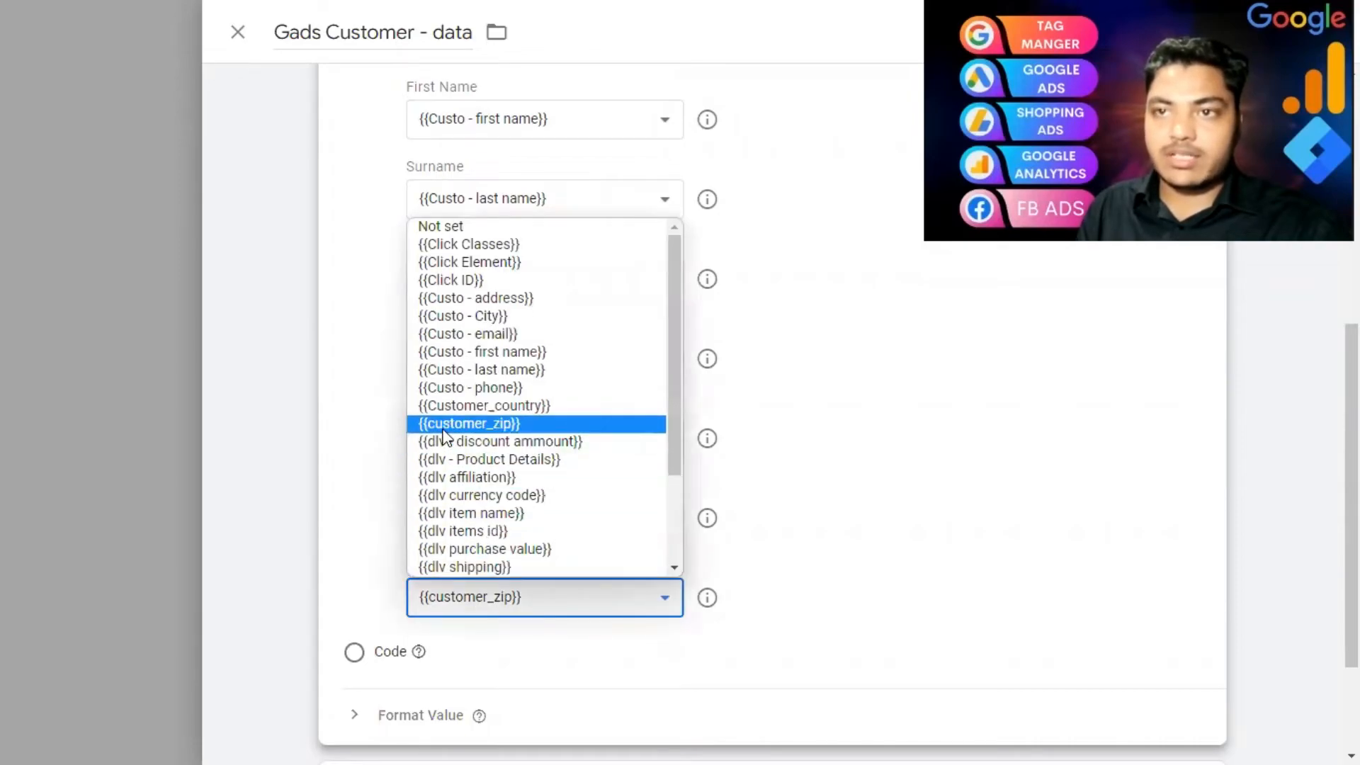
left_click(849, 480)
scroll(850, 481, "up", 6)
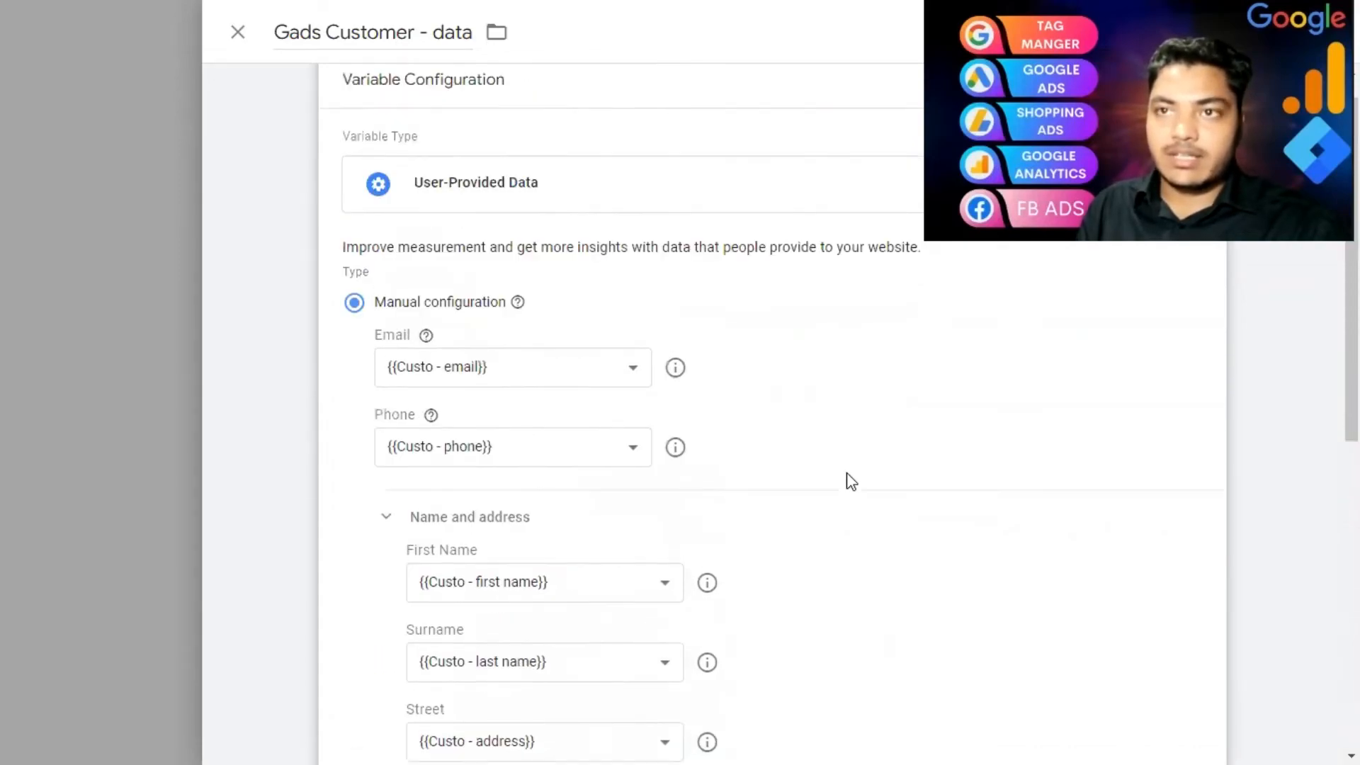
scroll(850, 481, "up", 1)
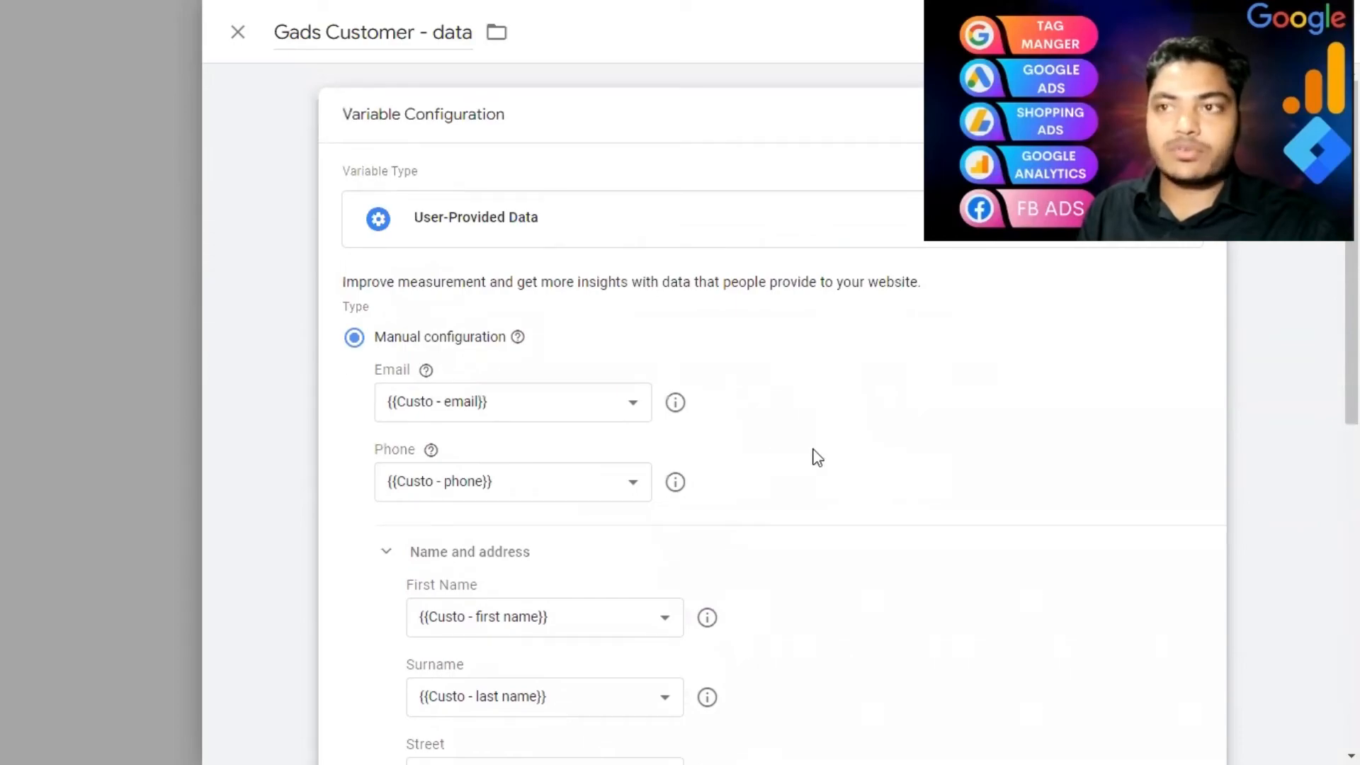